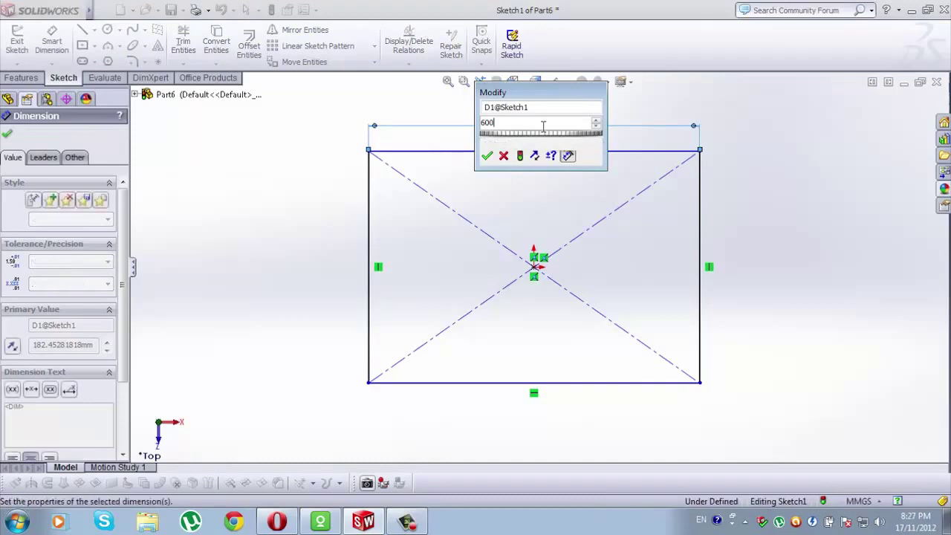
Dimension the base rectangle's vertical side to 460 mm and finish dimensioning.
left_click(689, 267)
left_click(749, 275)
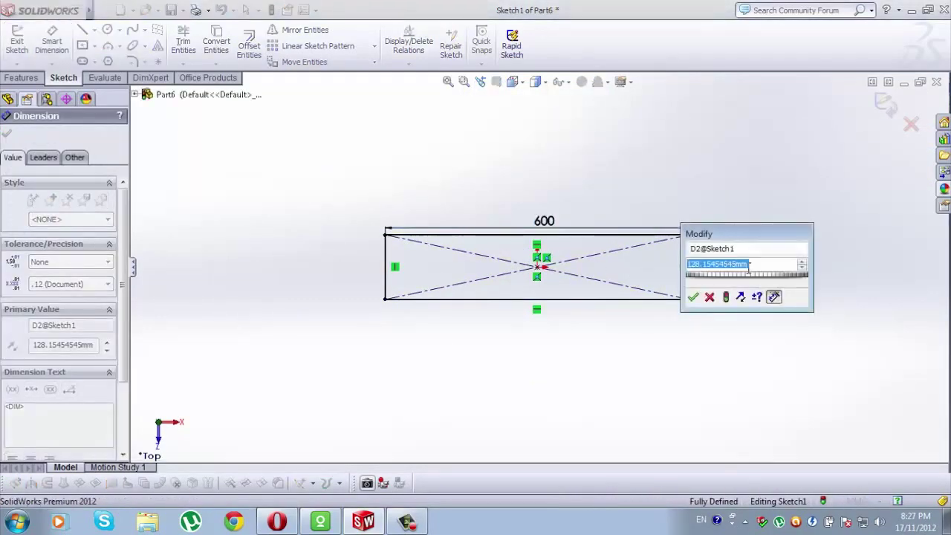
type("460")
key("Return")
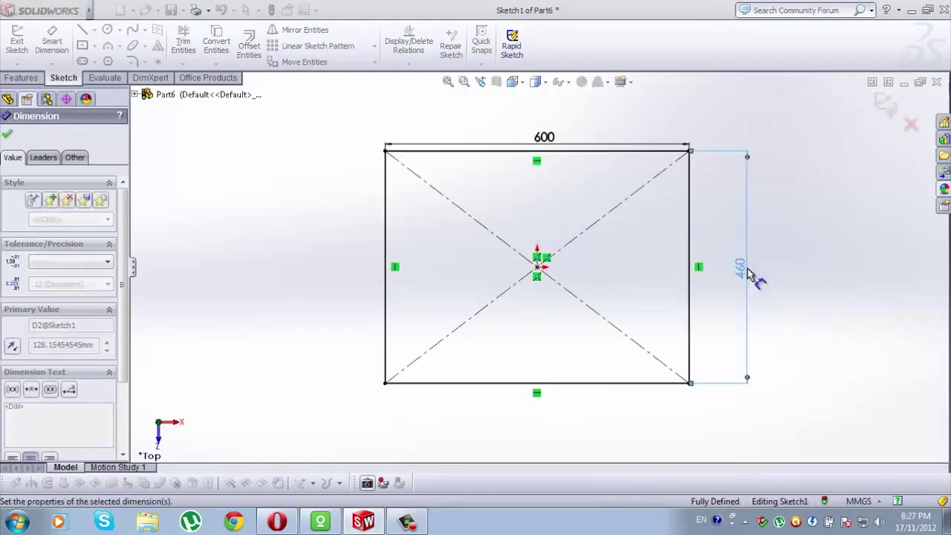
left_click(6, 134)
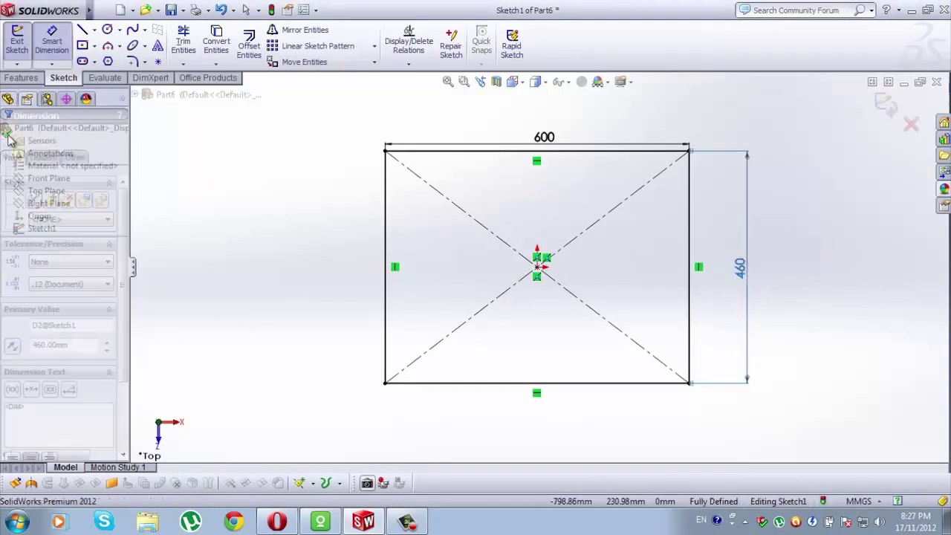
Extrude the base rectangle as a blind boss 1 mm thick.
left_click(26, 79)
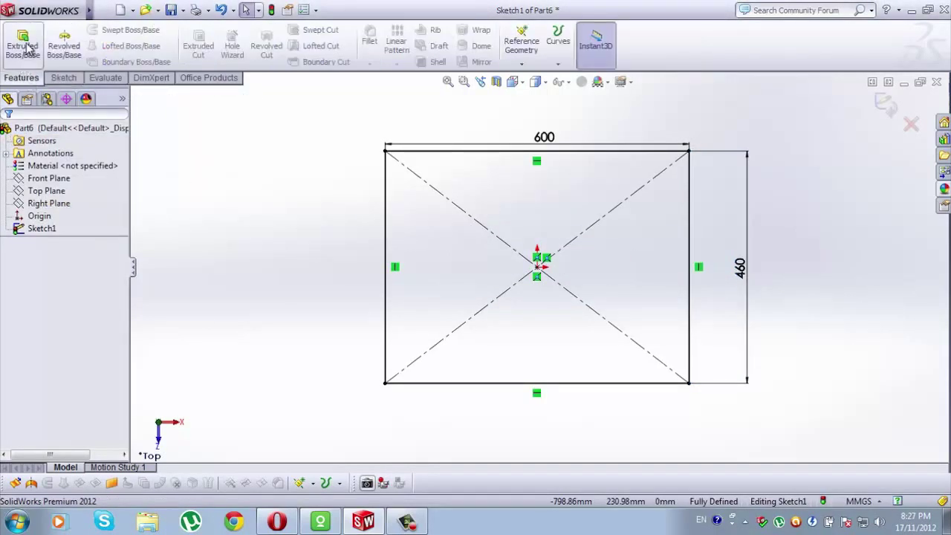
left_click(22, 43)
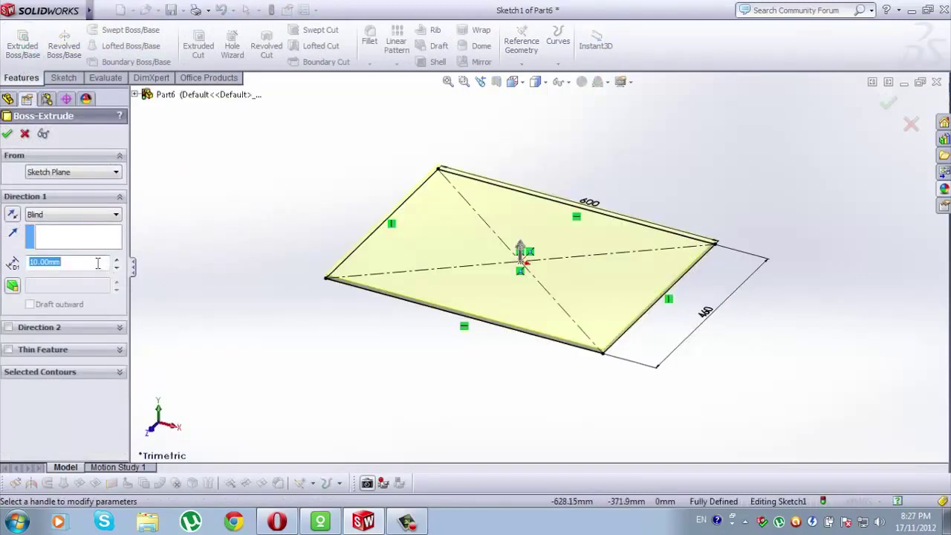
key("Return")
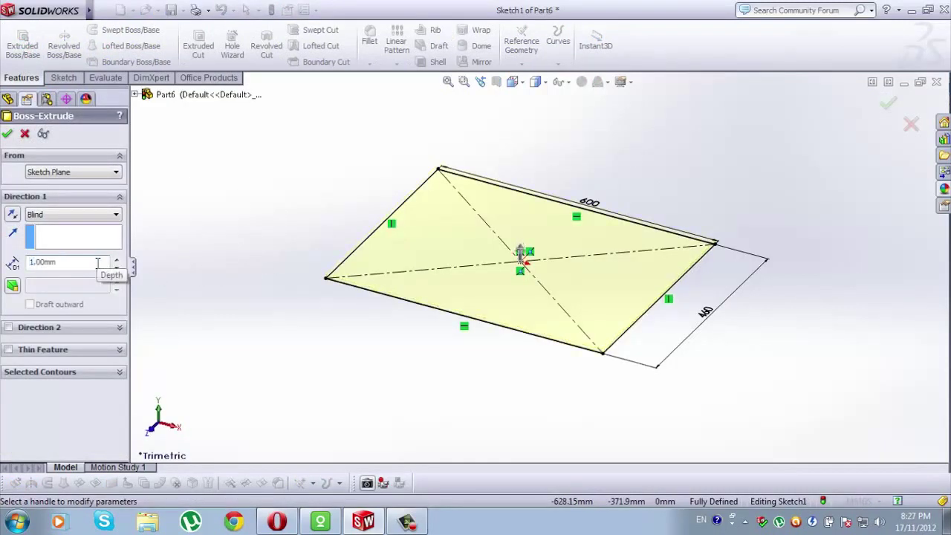
left_click(8, 134)
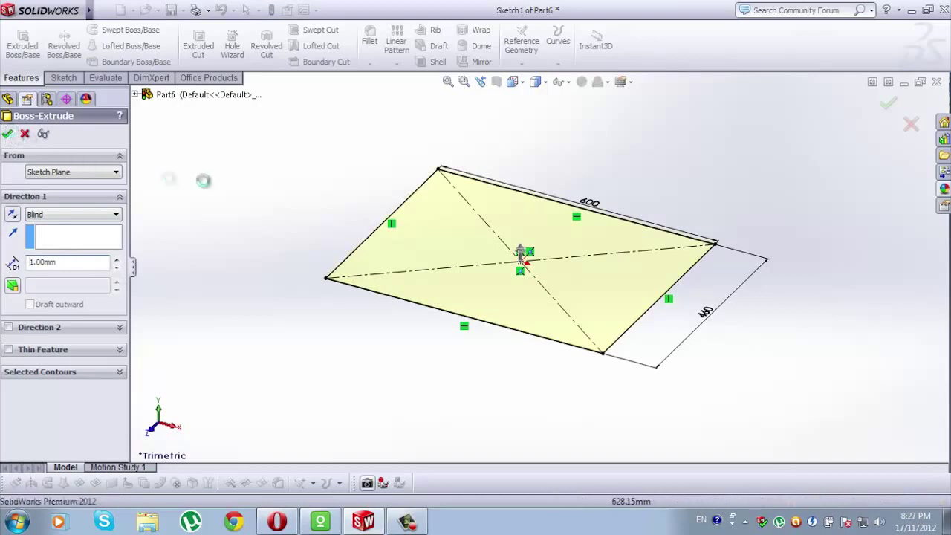
On the plate's thin back face, sketch a corner rectangle about 25 mm high, rising from the face's upper corner.
left_click(518, 82)
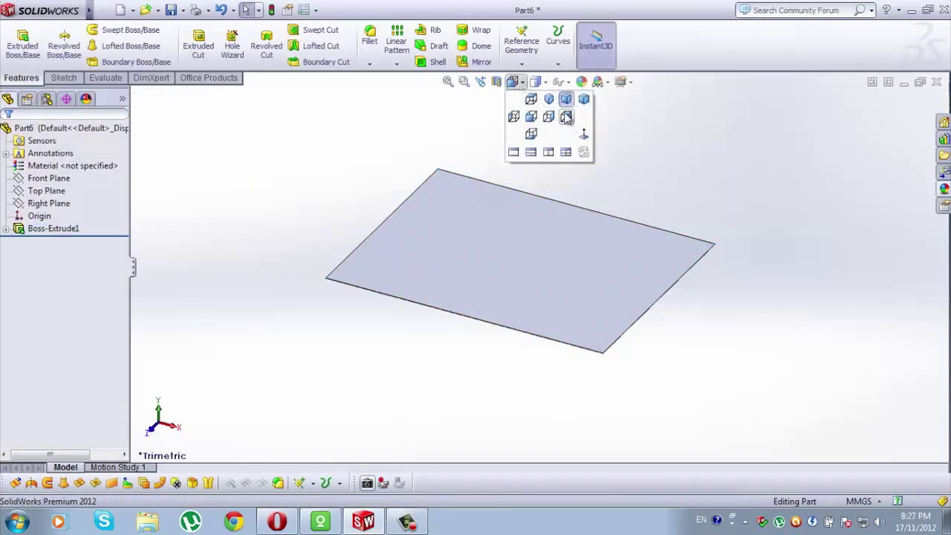
left_click(566, 117)
middle_click_drag(353, 281, 403, 323)
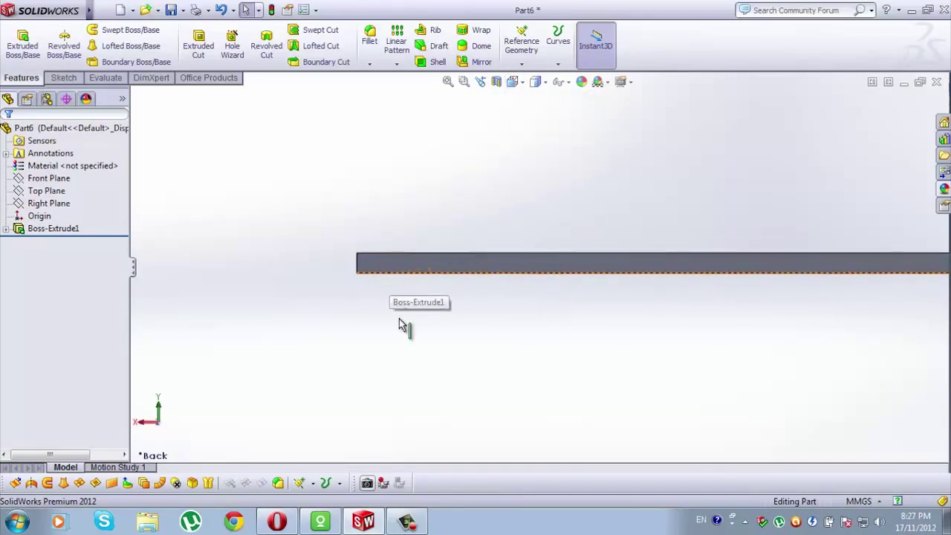
left_click(402, 264)
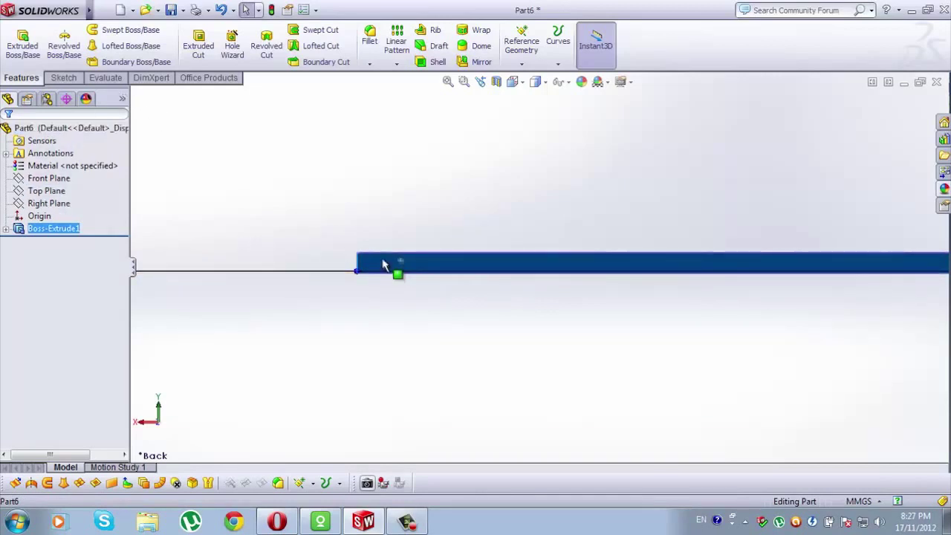
left_click(63, 78)
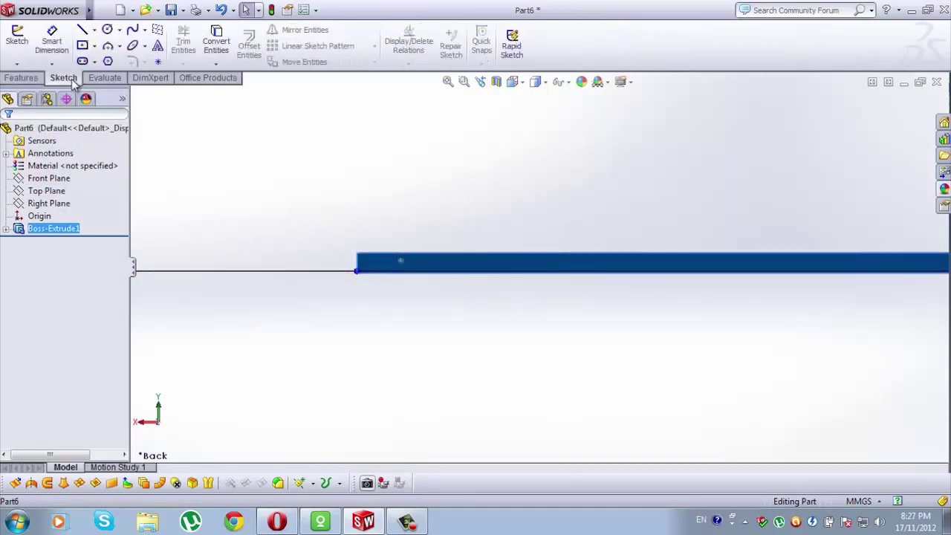
left_click(94, 45)
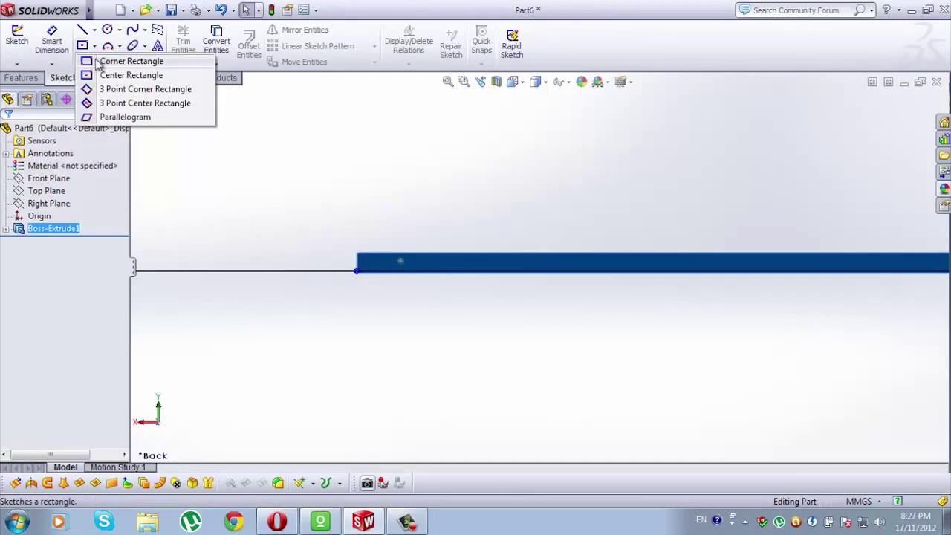
left_click(111, 60)
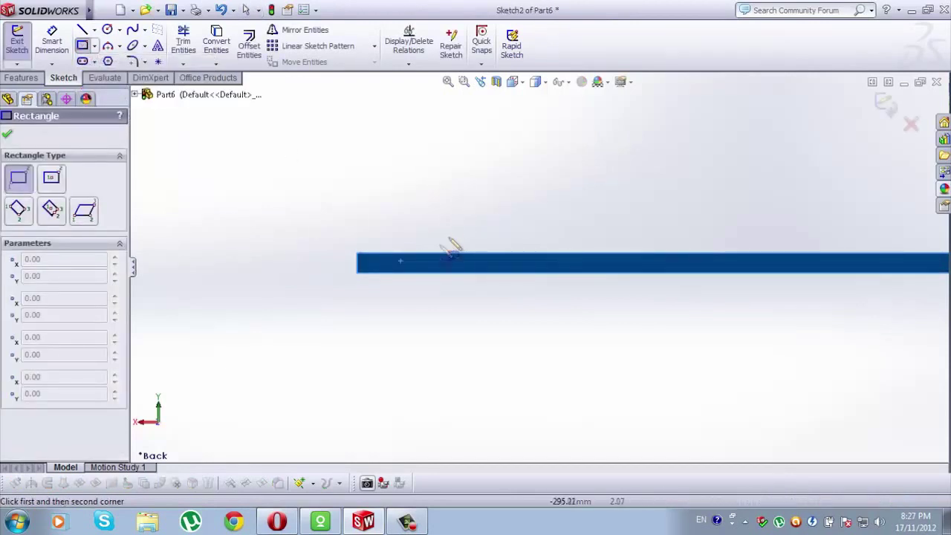
left_click(358, 255)
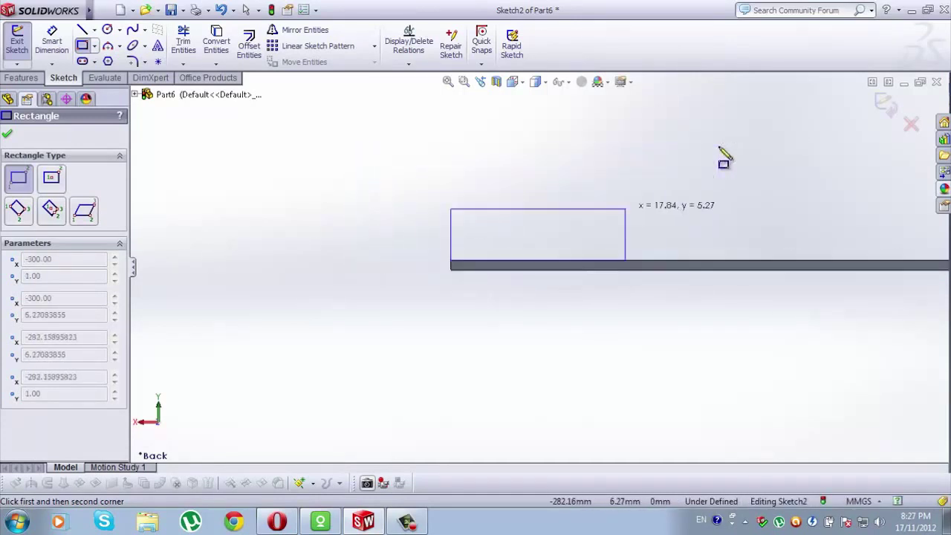
left_click(735, 121)
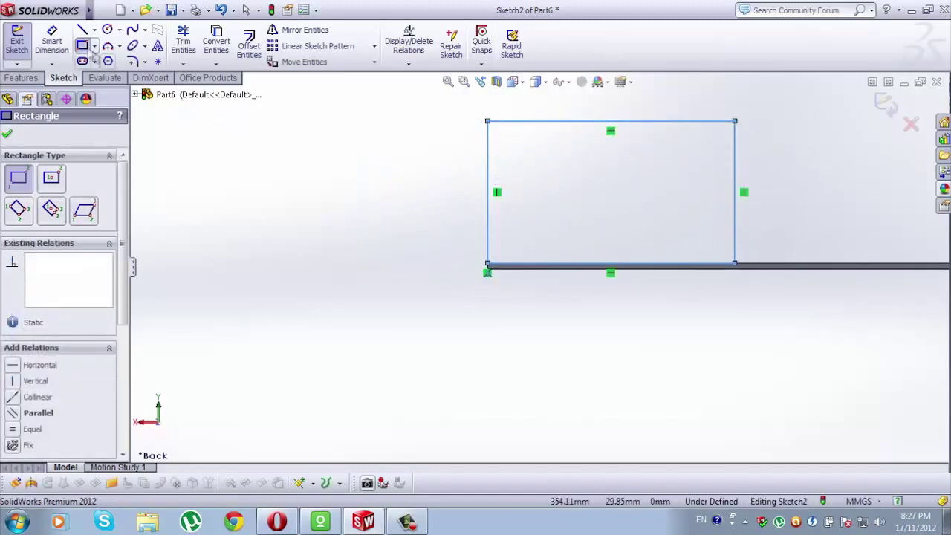
Dimension the new rectangle's upper edge to 600 mm.
left_click(52, 41)
scroll(629, 144, "up", 3)
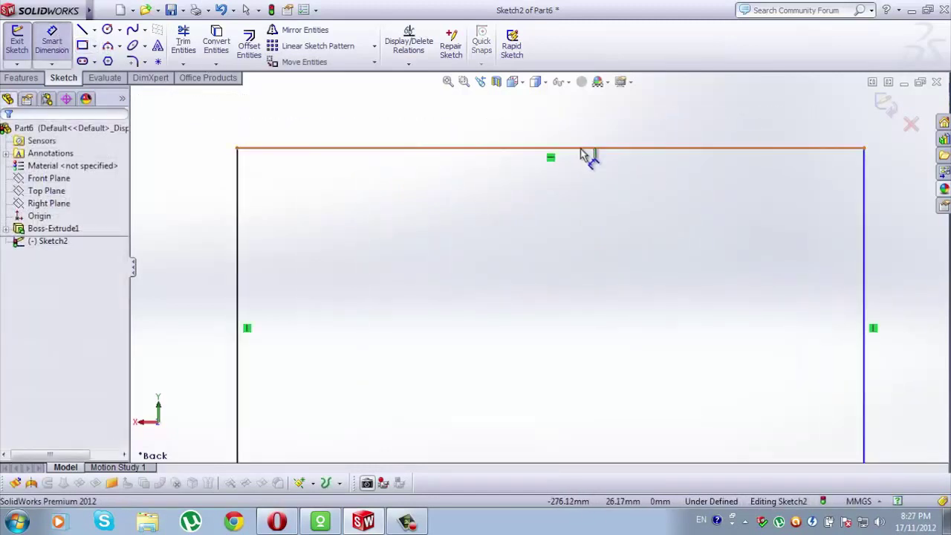
left_click(584, 150)
left_click(565, 239)
type("6")
key("Return")
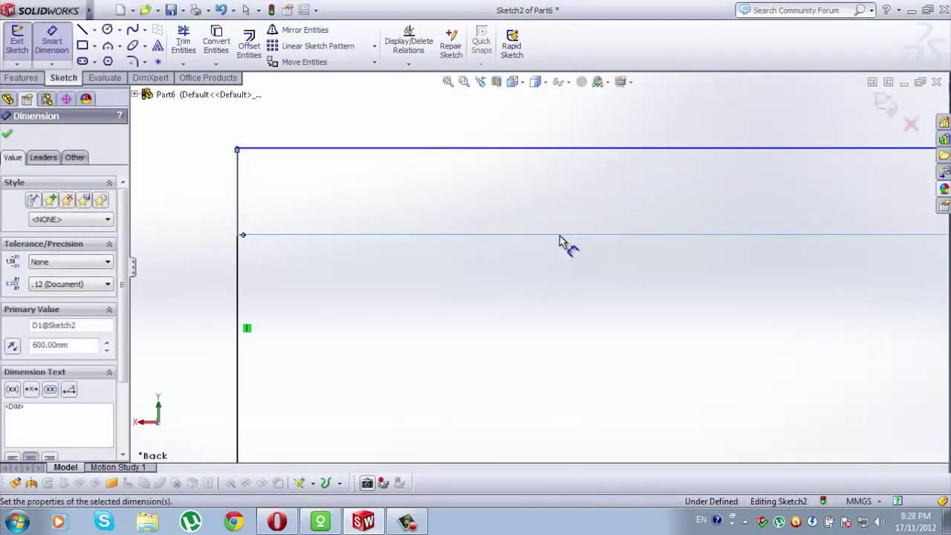
Dimension the back rectangle's vertical side to 460 mm and finish dimensioning.
scroll(516, 289, "down", 3)
left_click(418, 283)
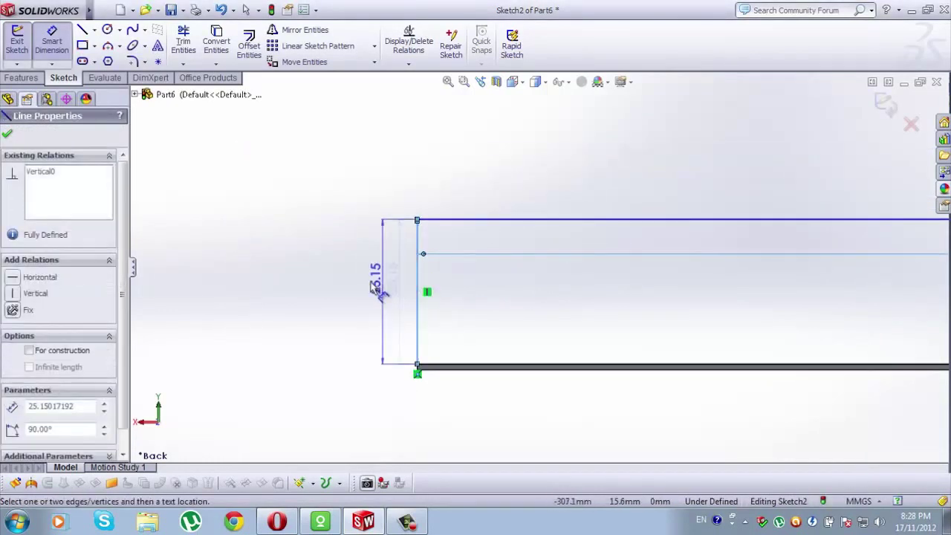
left_click(355, 290)
type("460")
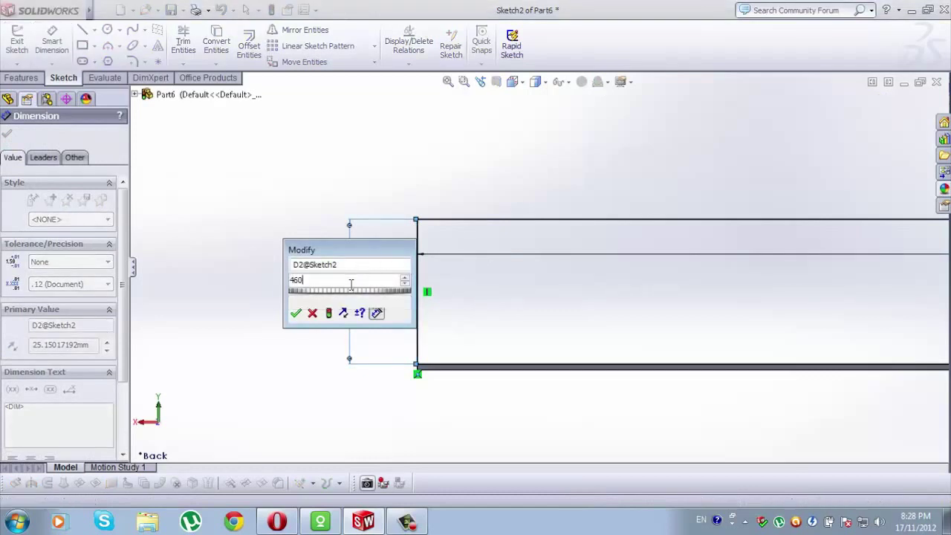
key("Return")
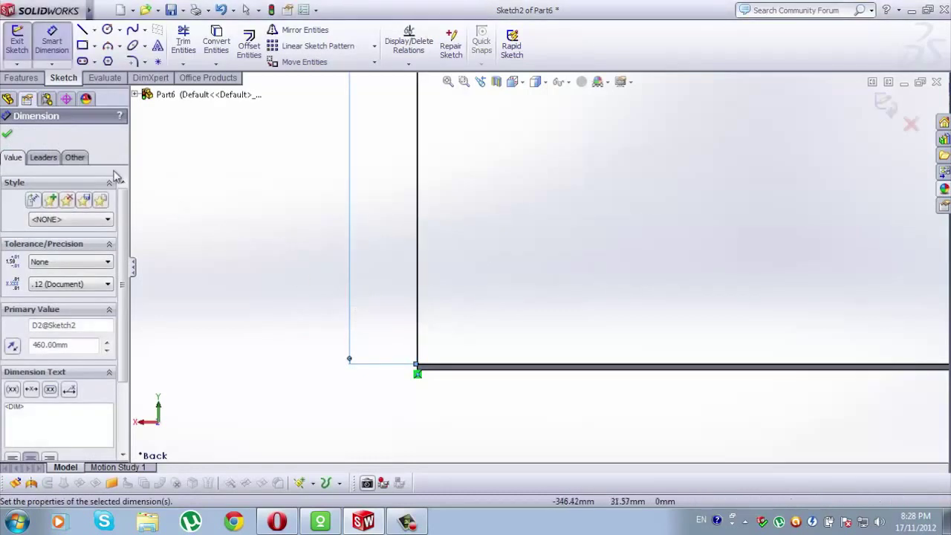
left_click(7, 134)
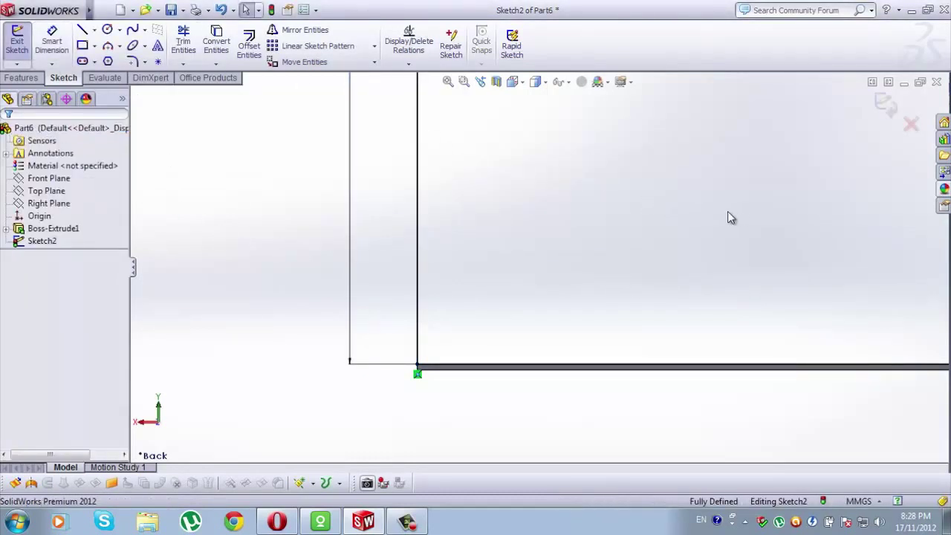
Sketch a smaller corner rectangle about 212 mm wide and 125 mm high inside the lower half of the back rectangle.
scroll(743, 219, "up", 2)
scroll(802, 217, "up", 4)
scroll(622, 170, "down", 3)
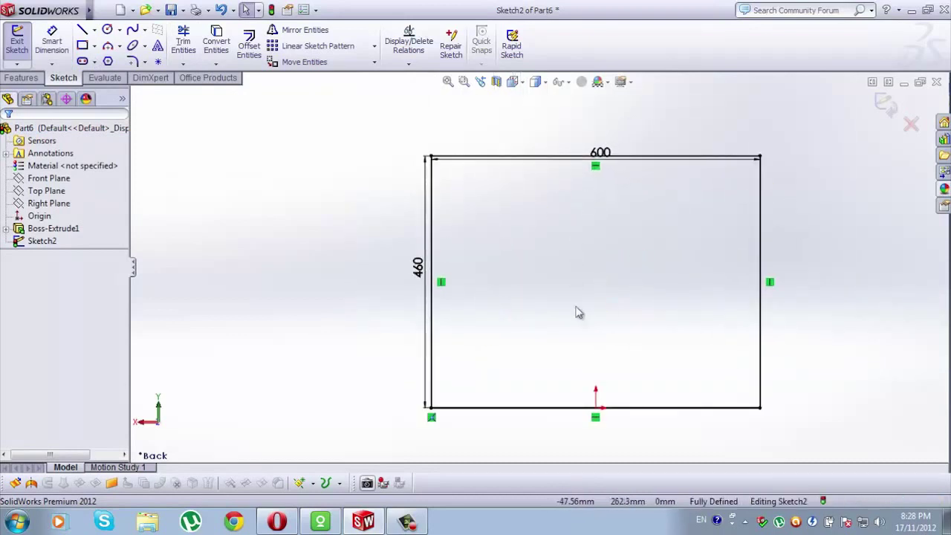
scroll(587, 316, "down", 2)
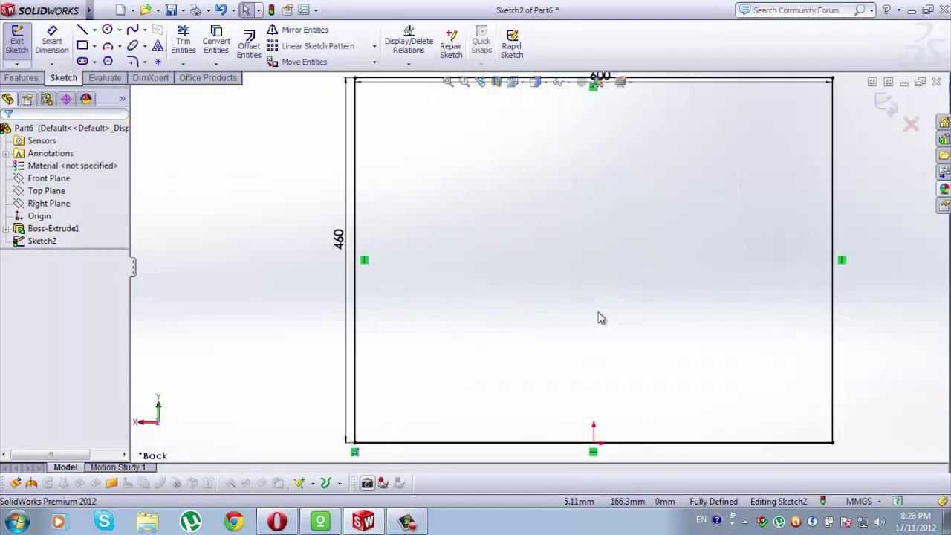
left_click(82, 46)
left_click_drag(516, 261, 686, 360)
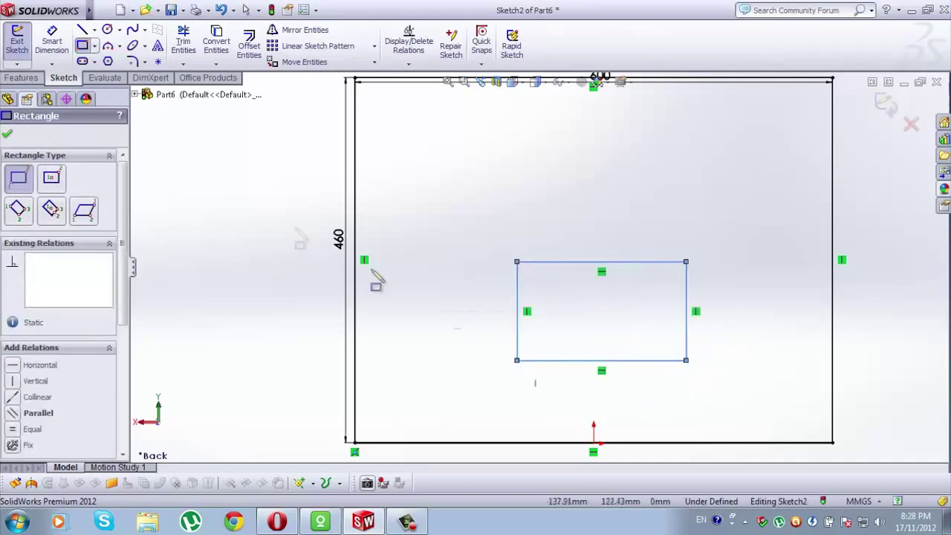
Dimension the inner rectangle's width to 300 mm.
left_click(52, 38)
left_click(615, 270)
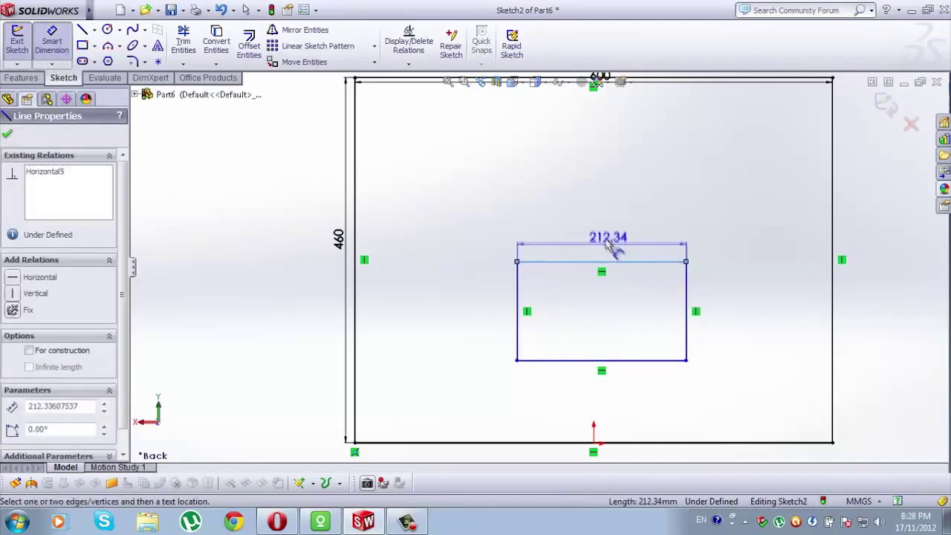
left_click(608, 239)
type("300")
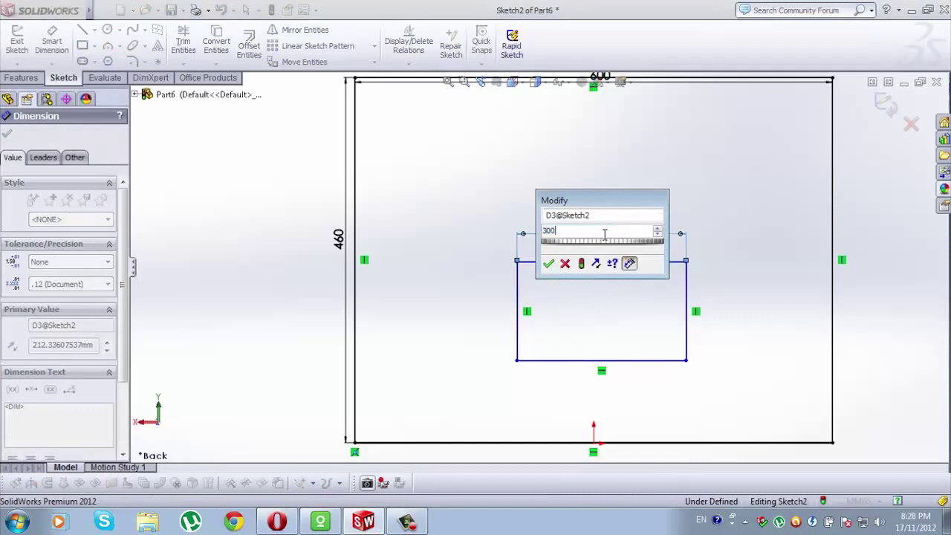
key("Return")
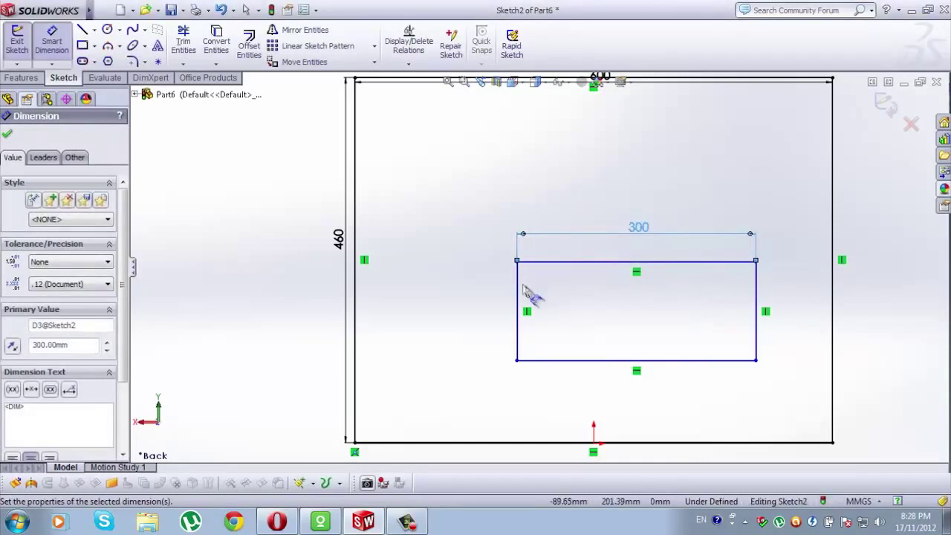
Set the distance between the lower edges of the inner and outer rectangles to 50 mm.
left_click(734, 362)
left_click(758, 444)
left_click(784, 427)
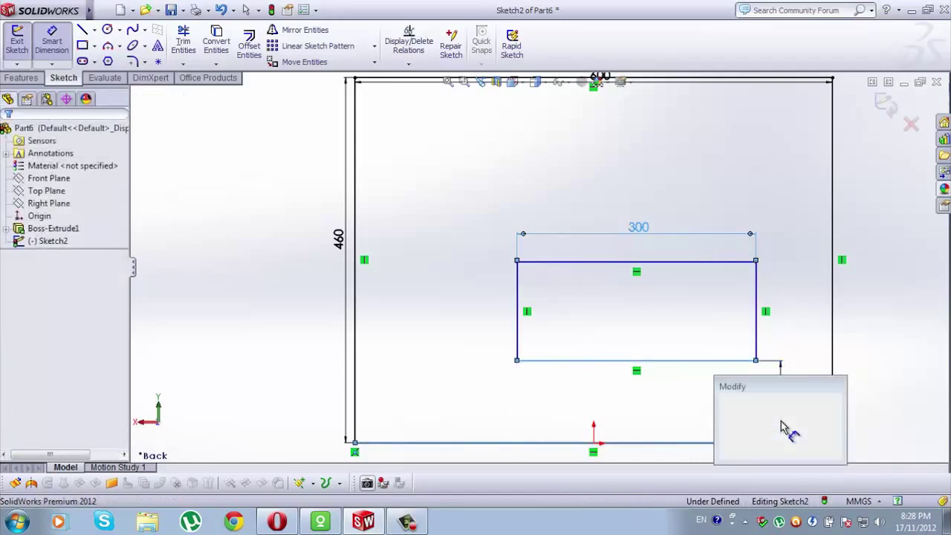
type("5")
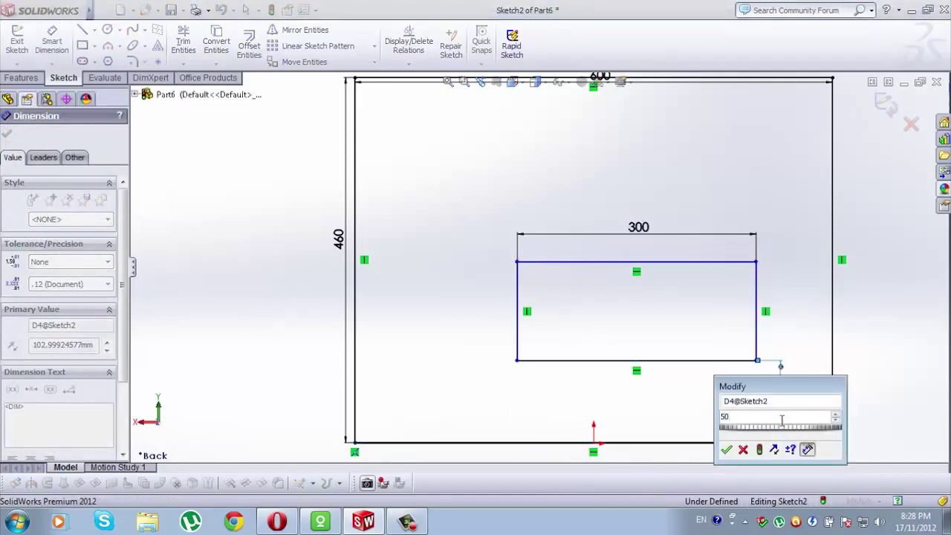
type("0")
key("Return")
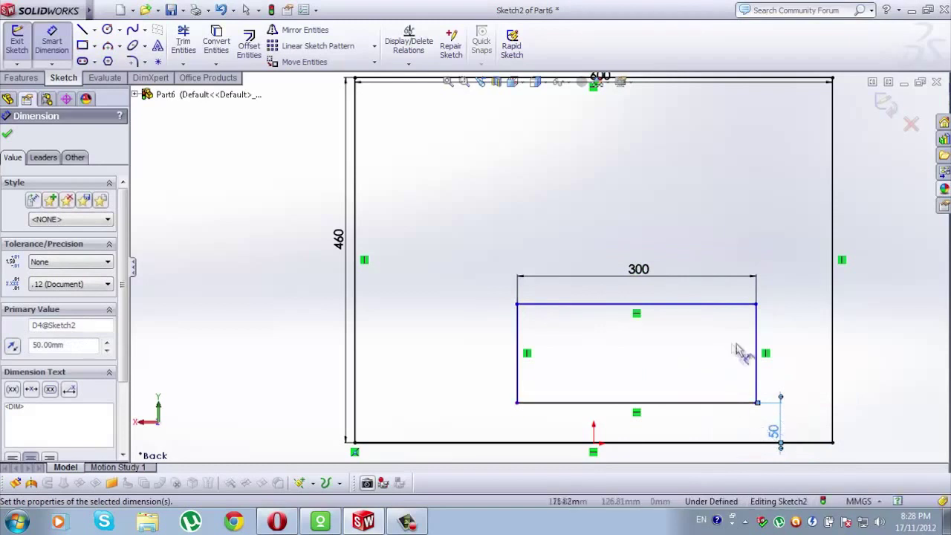
Set the distance between the right sides of the inner and outer rectangles to 150 mm.
left_click(757, 343)
left_click(832, 338)
left_click(889, 355)
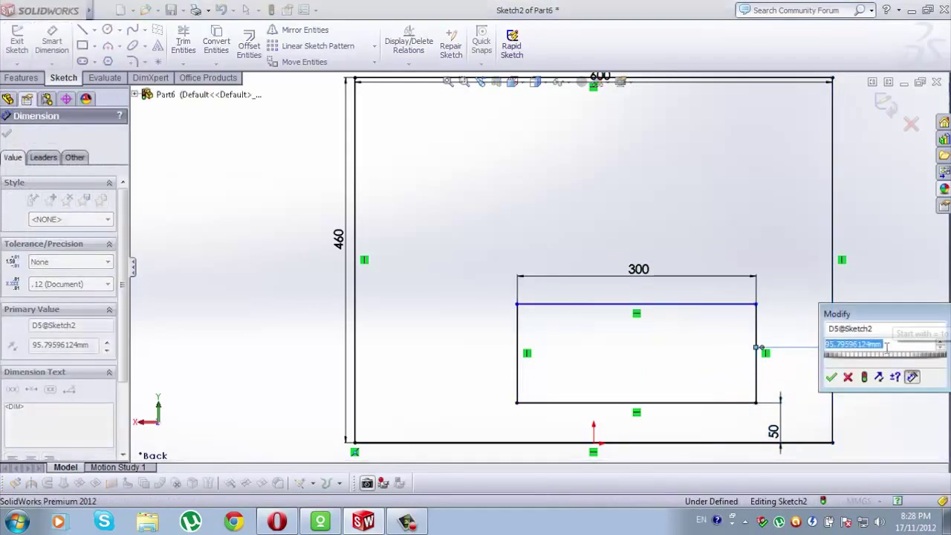
type("1")
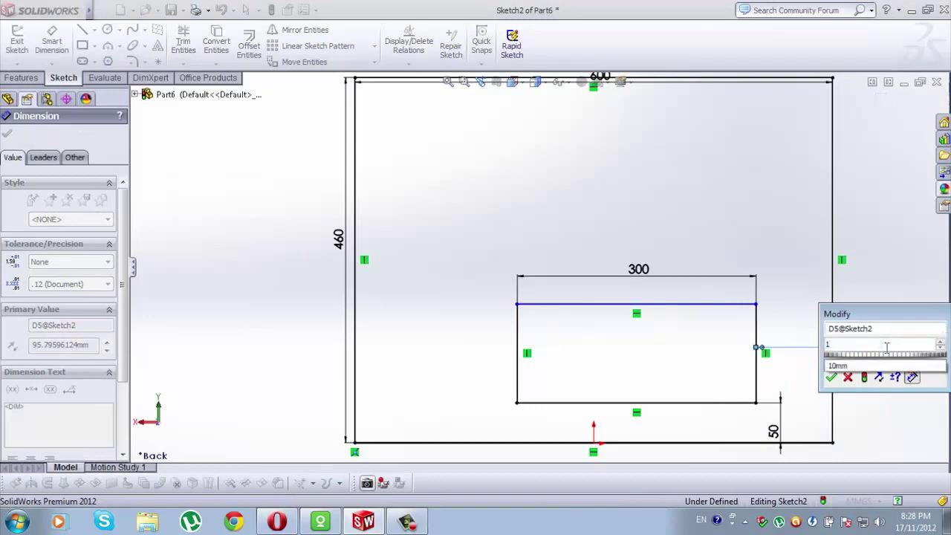
type("50")
key("Return")
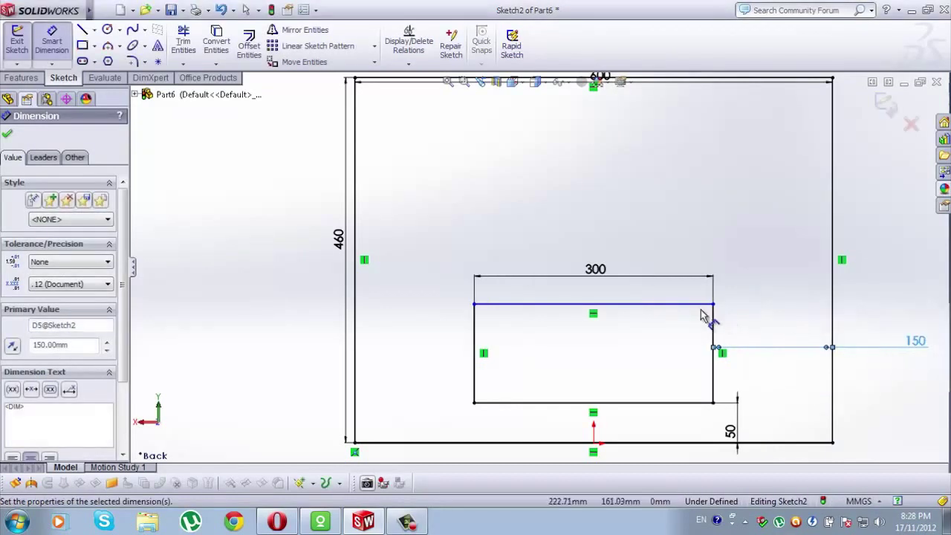
Dimension the inner rectangle's height to 200 mm.
left_click(476, 338)
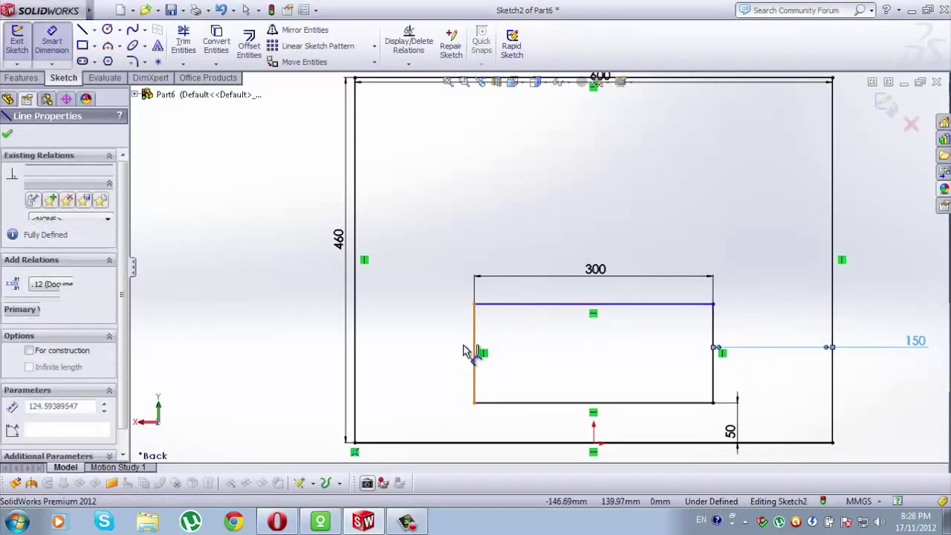
left_click(439, 343)
type("2")
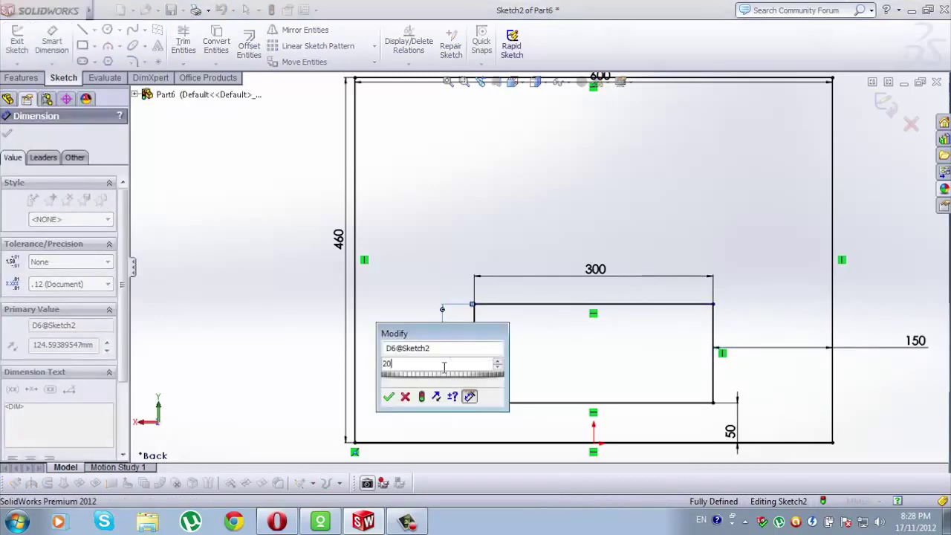
type("0")
key("Return")
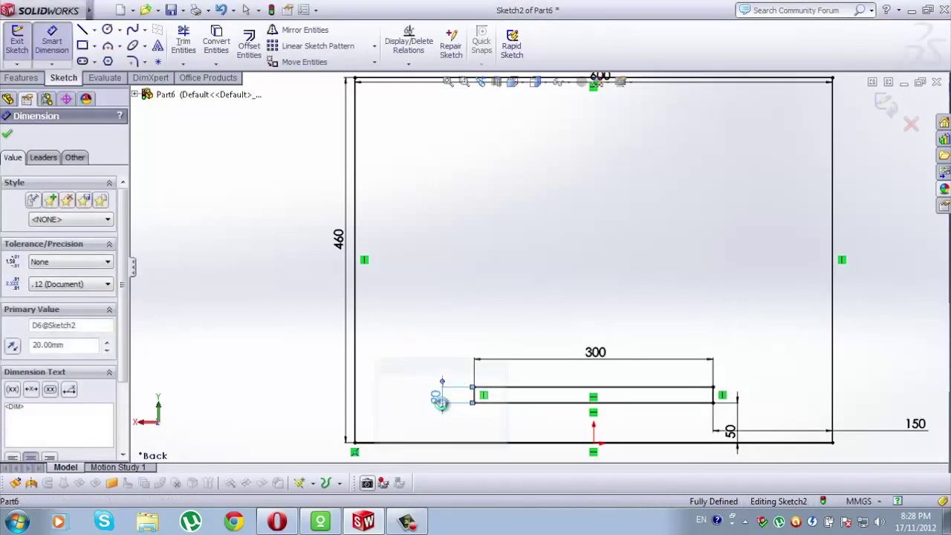
left_click(437, 396)
type("200")
key("Return")
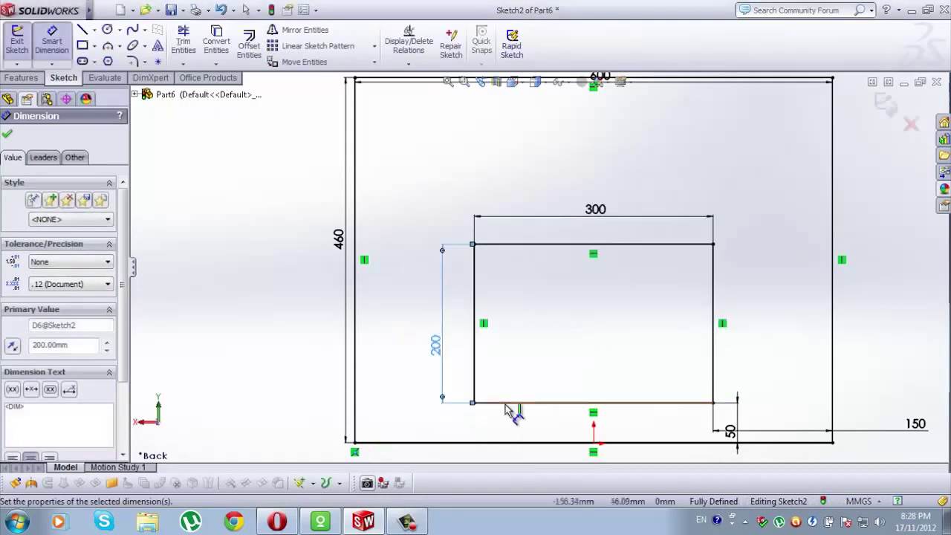
left_click(7, 133)
key("Escape")
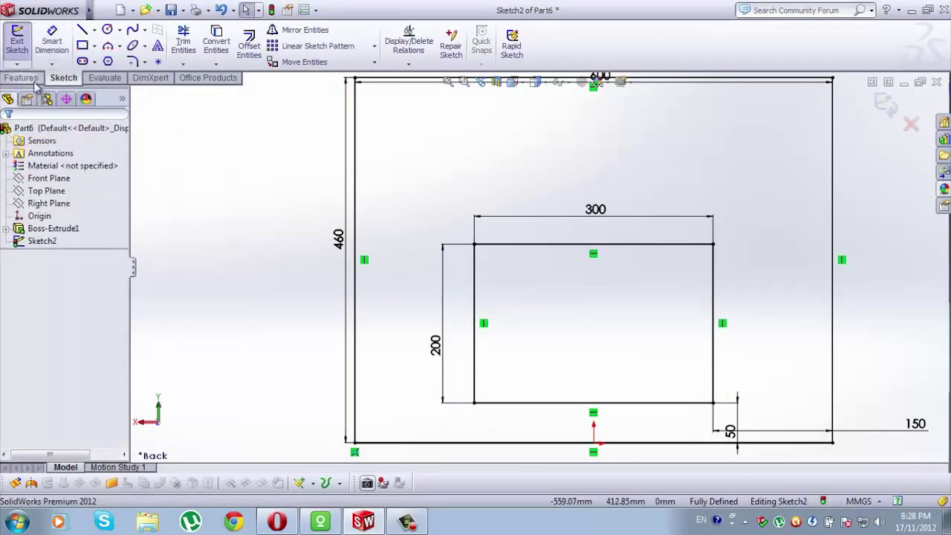
Extrude the back wall profile 1 mm with the direction reversed towards the base, keeping the inner rectangle as an opening.
left_click(22, 78)
left_click(22, 40)
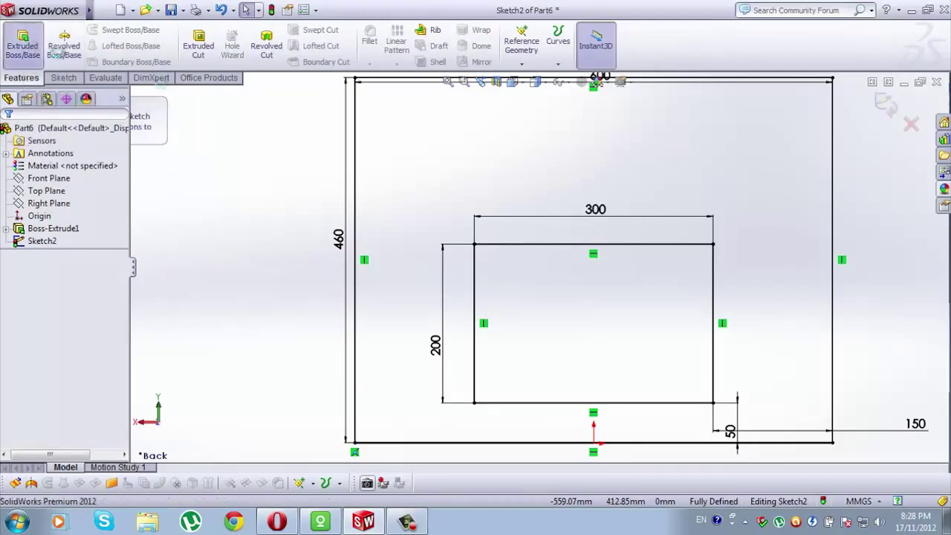
middle_click_drag(802, 318, 721, 351)
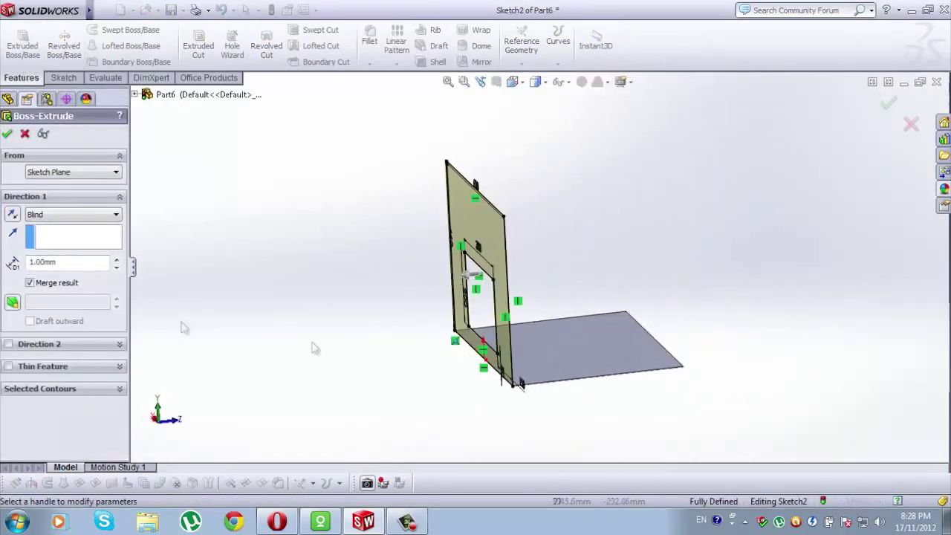
left_click(12, 216)
left_click(84, 264)
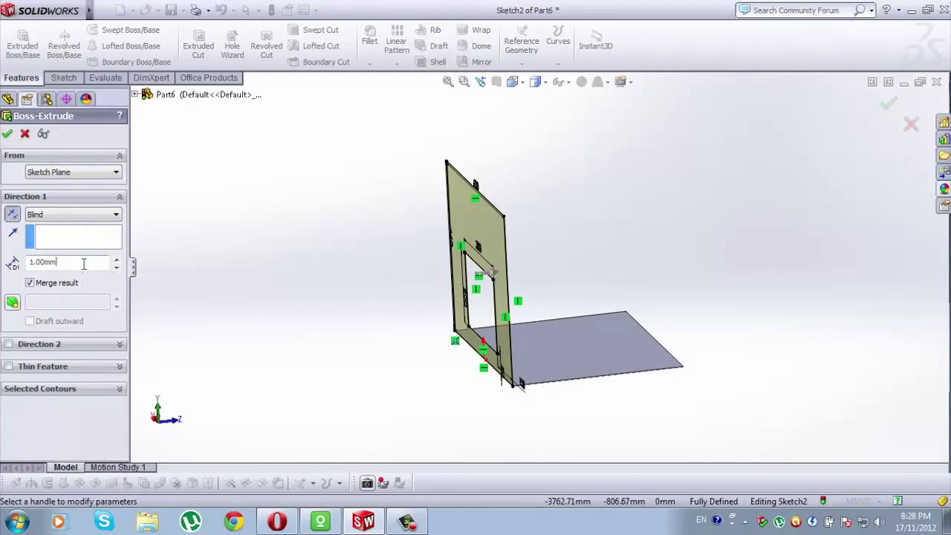
middle_click_drag(357, 314, 747, 179)
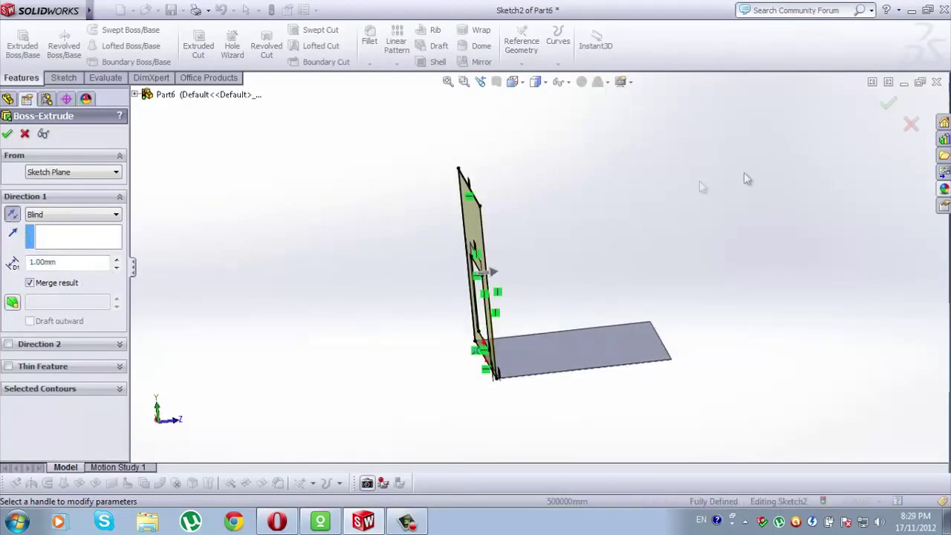
left_click(888, 103)
Start a sketch on the outer face of the back wall.
middle_click_drag(572, 352, 532, 212)
left_click(524, 204)
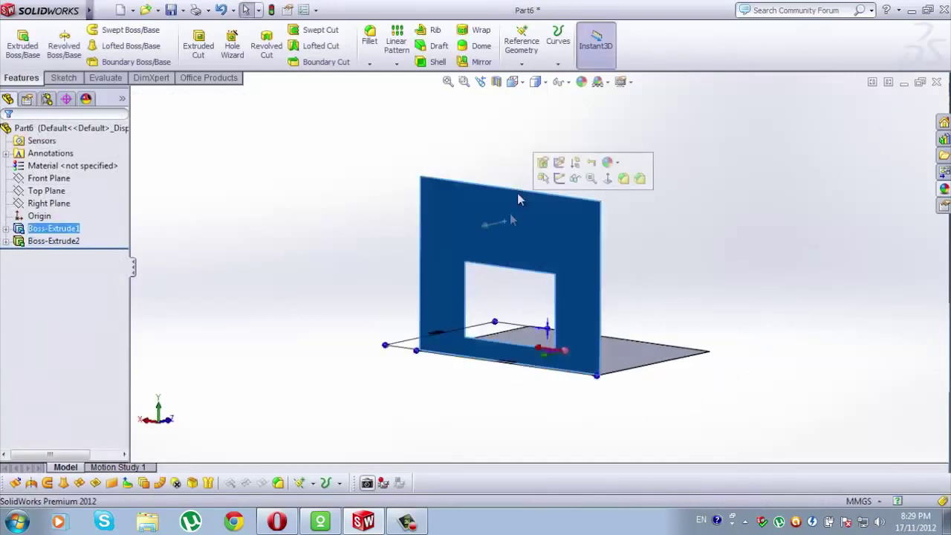
left_click(518, 83)
left_click(581, 133)
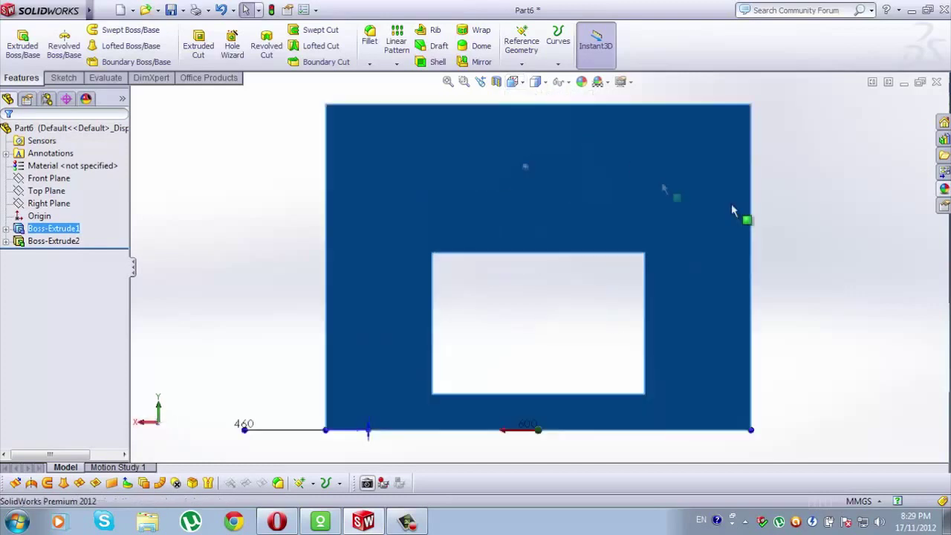
left_click(64, 78)
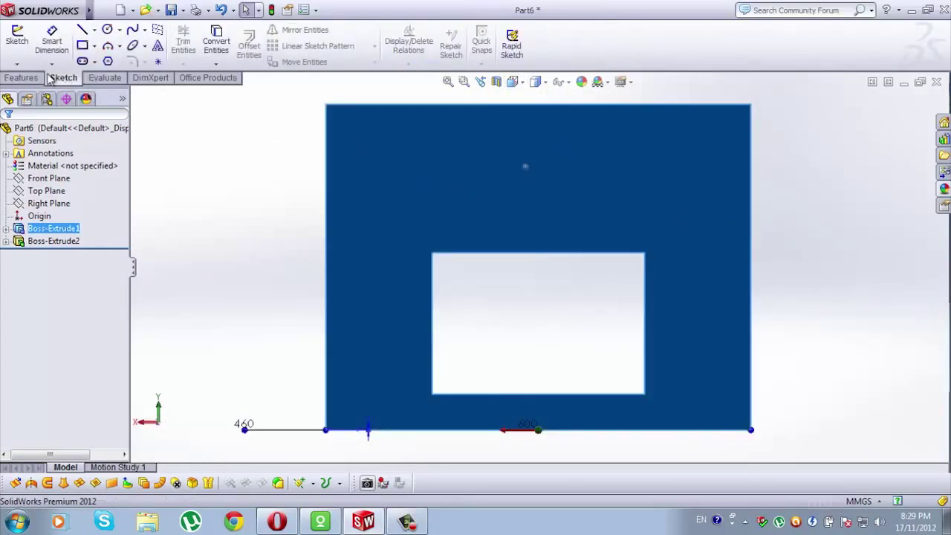
left_click(17, 37)
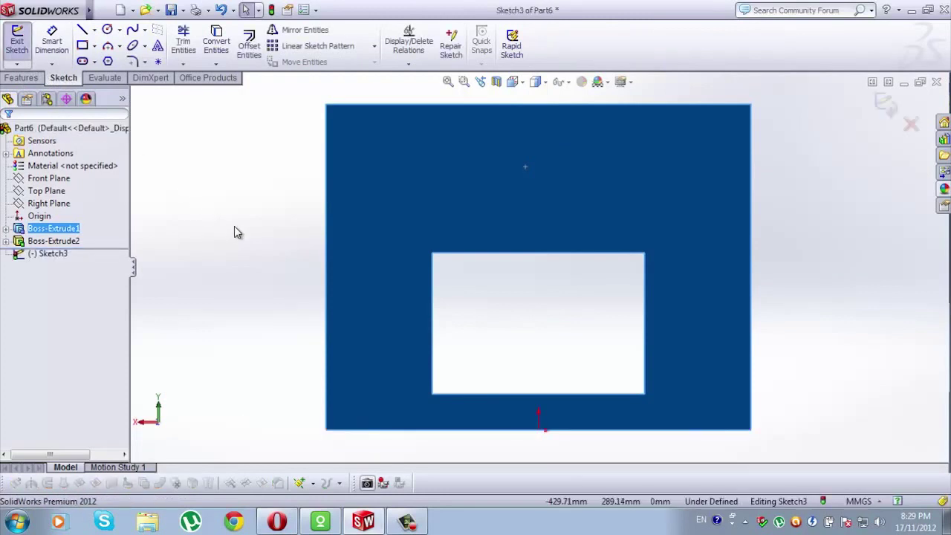
left_click(234, 227)
Offset the four edges of the rectangular opening outward by 20 mm.
left_click(249, 44)
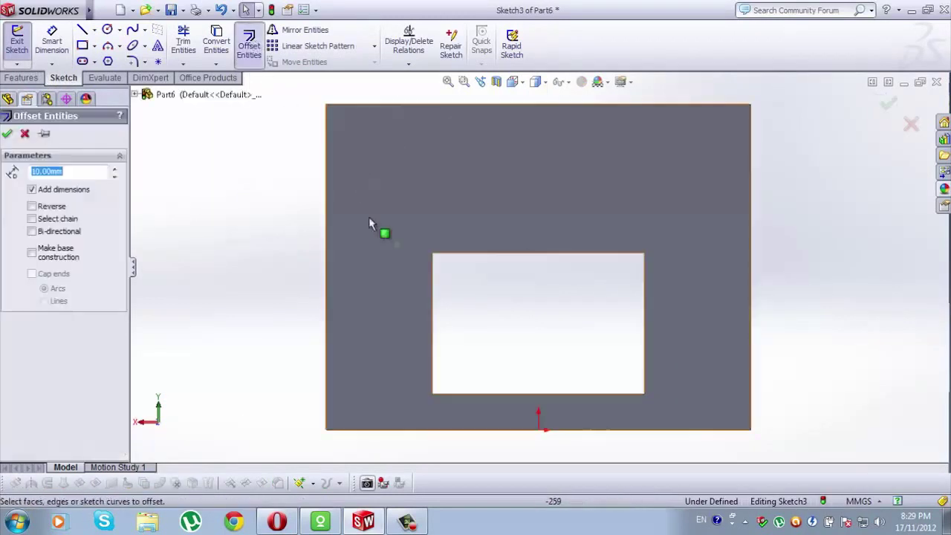
left_click(432, 289)
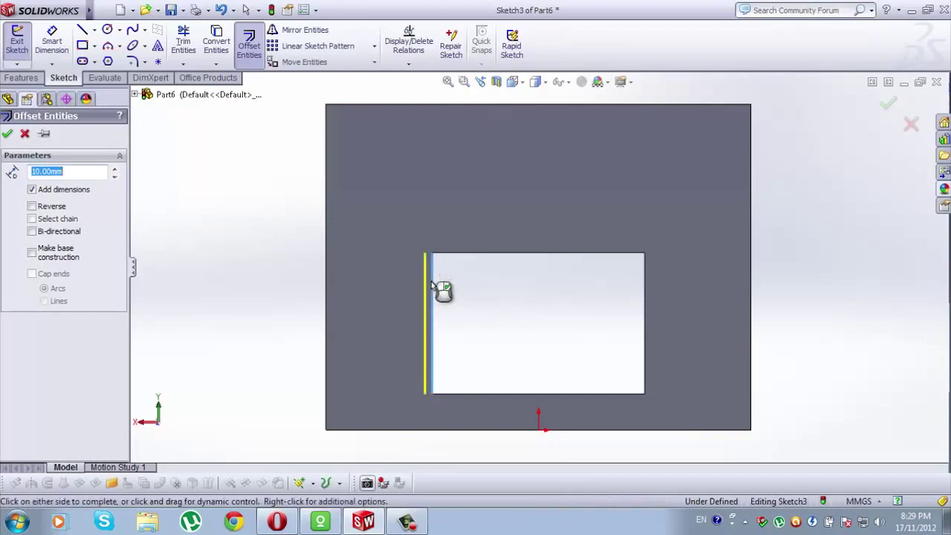
left_click(456, 254)
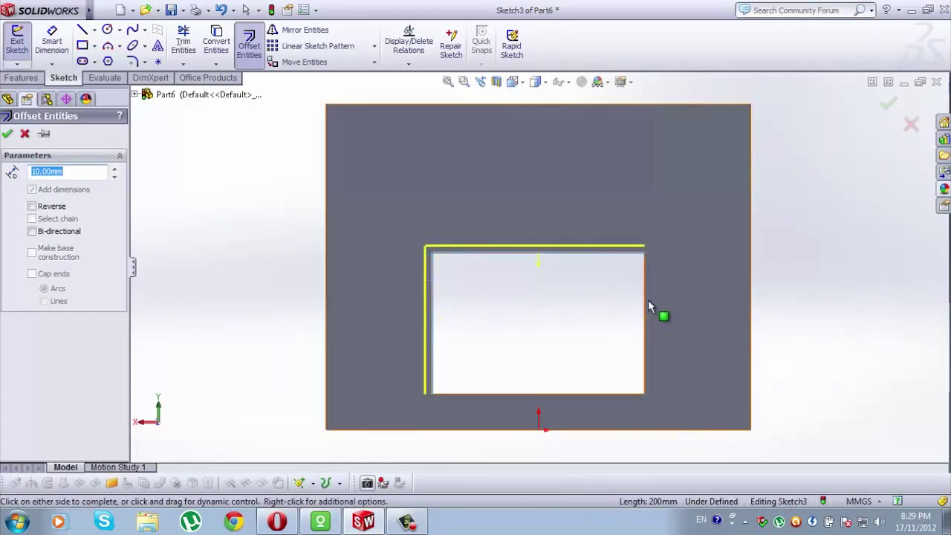
left_click(645, 320)
left_click(625, 394)
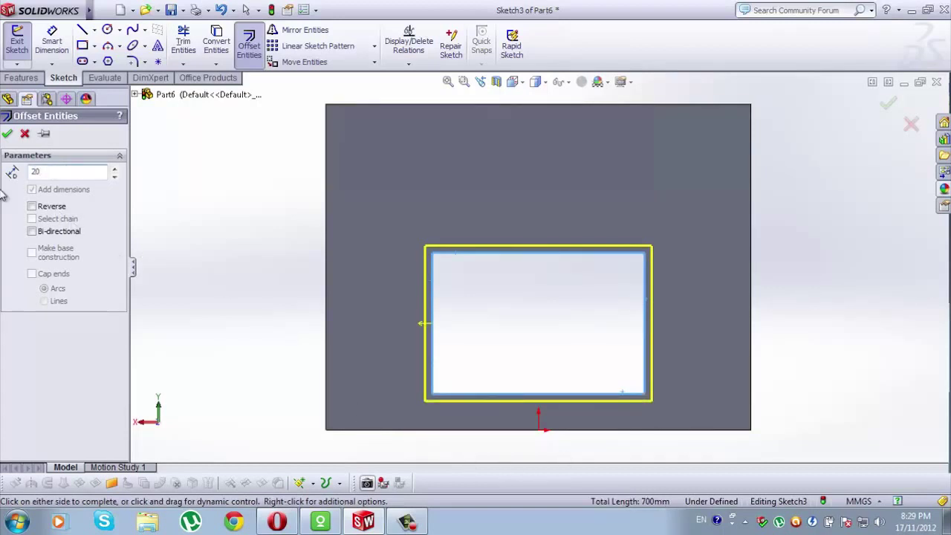
type("20")
key("Return")
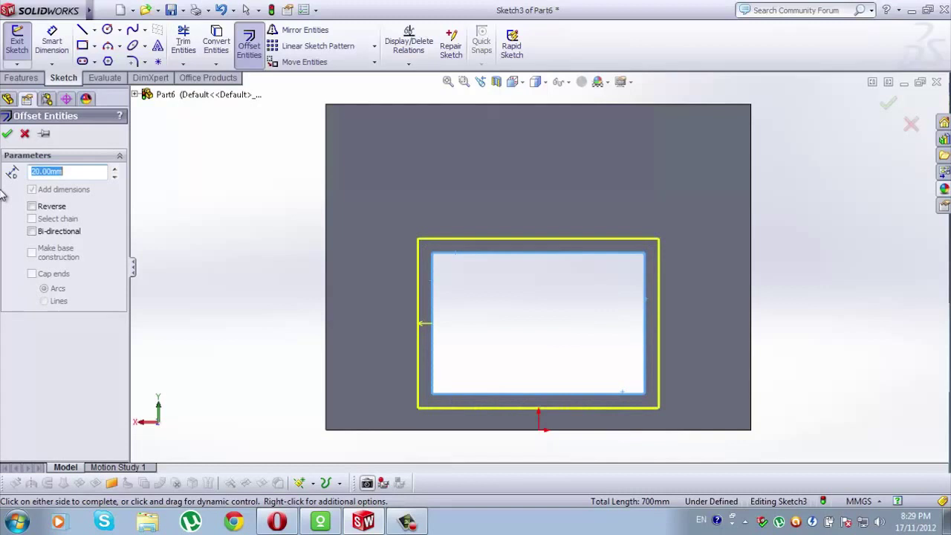
left_click(7, 135)
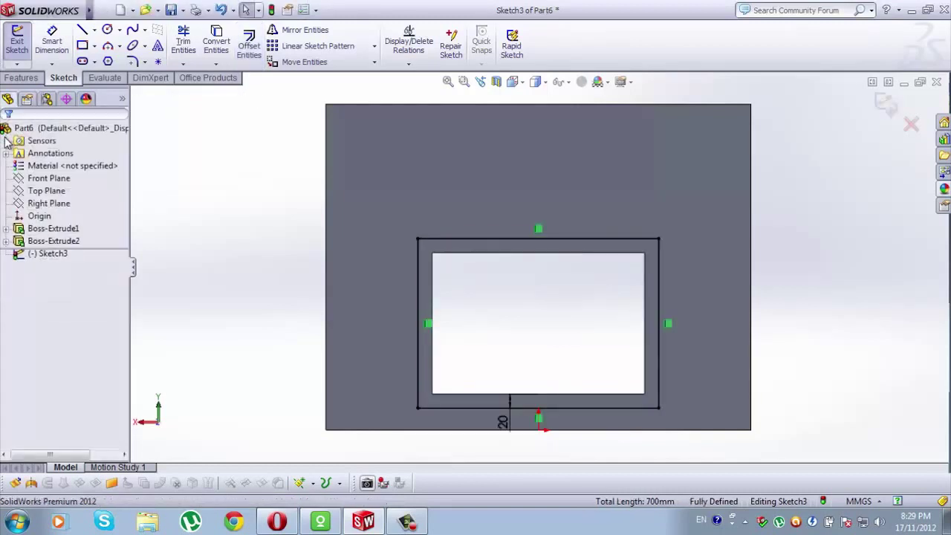
Extrude the offset rectangle 1 mm as a panel covering the wall opening.
left_click(22, 78)
left_click(21, 46)
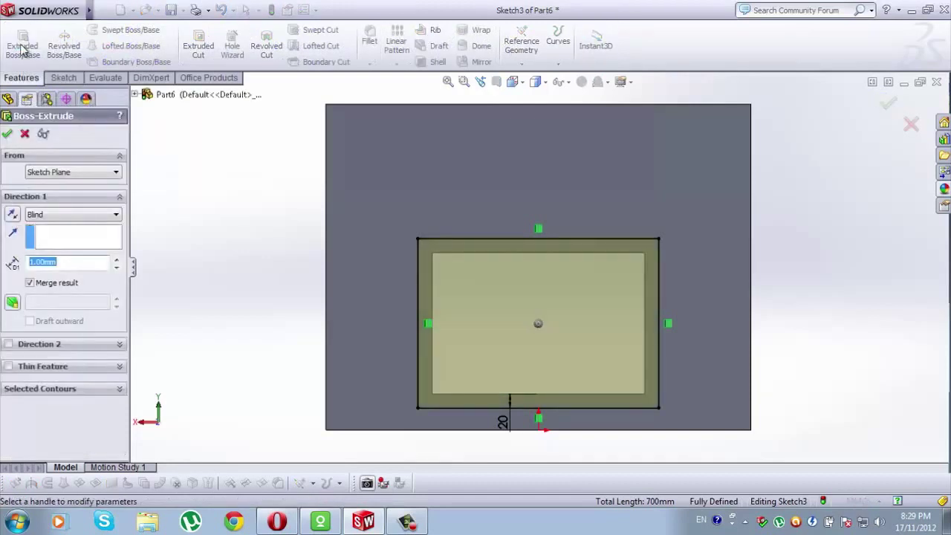
left_click(7, 132)
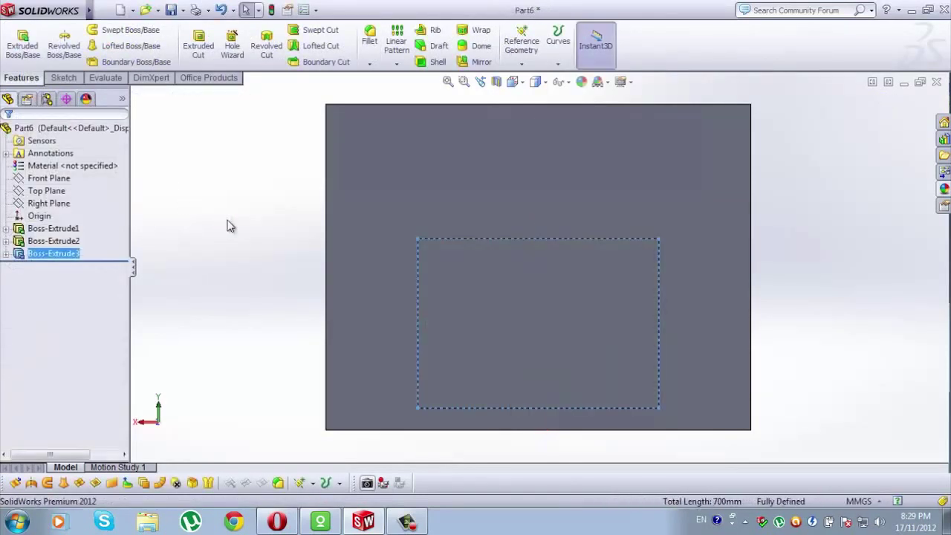
left_click(221, 261)
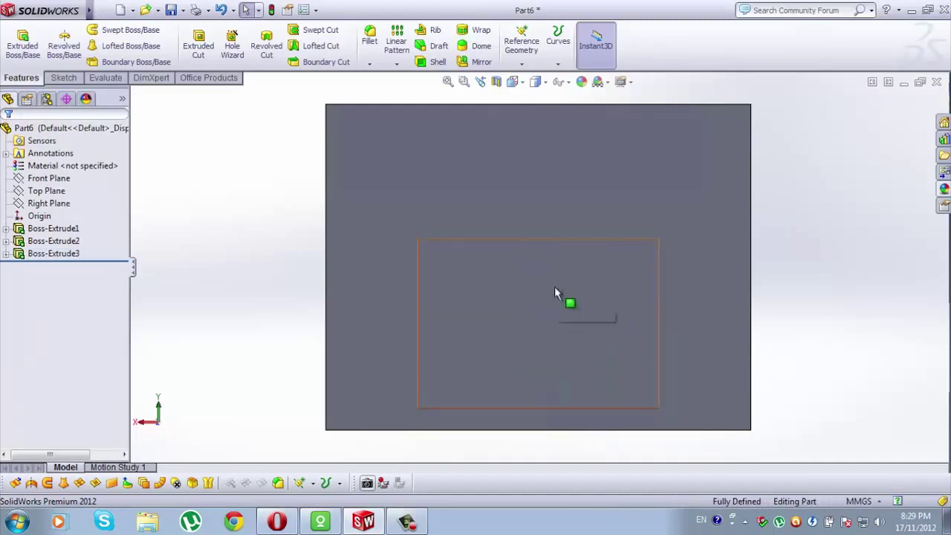
Sketch on the panel's outer face and offset its outline inward by 100 mm using the Reverse option.
left_click(555, 294)
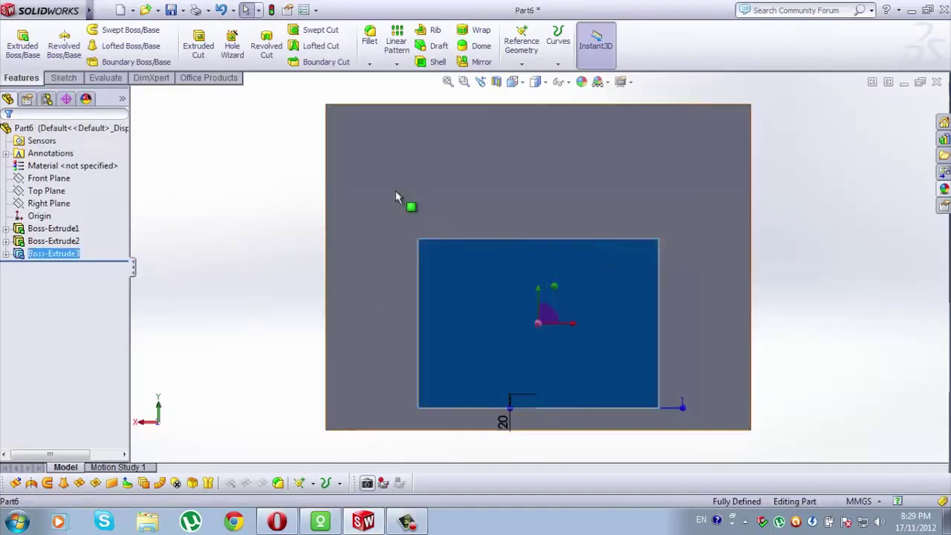
left_click(63, 79)
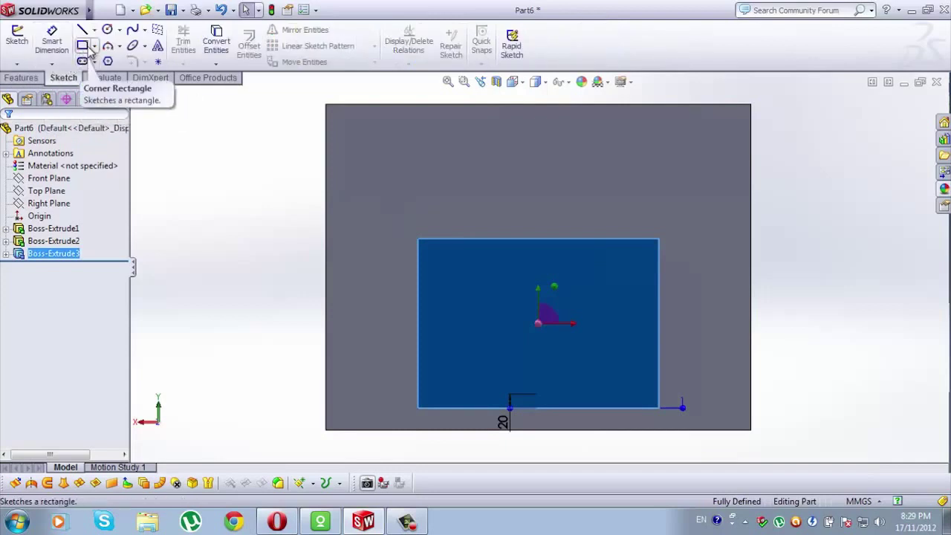
left_click(17, 41)
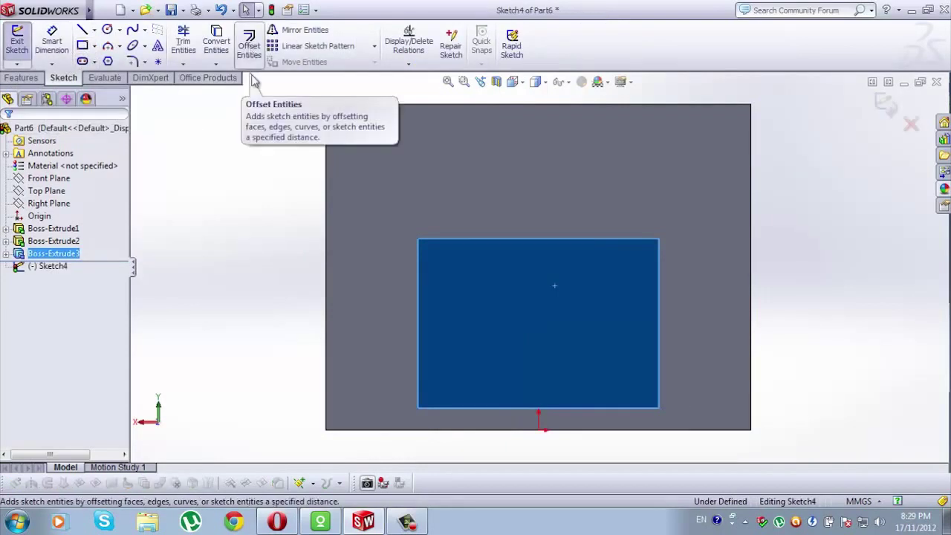
left_click(260, 46)
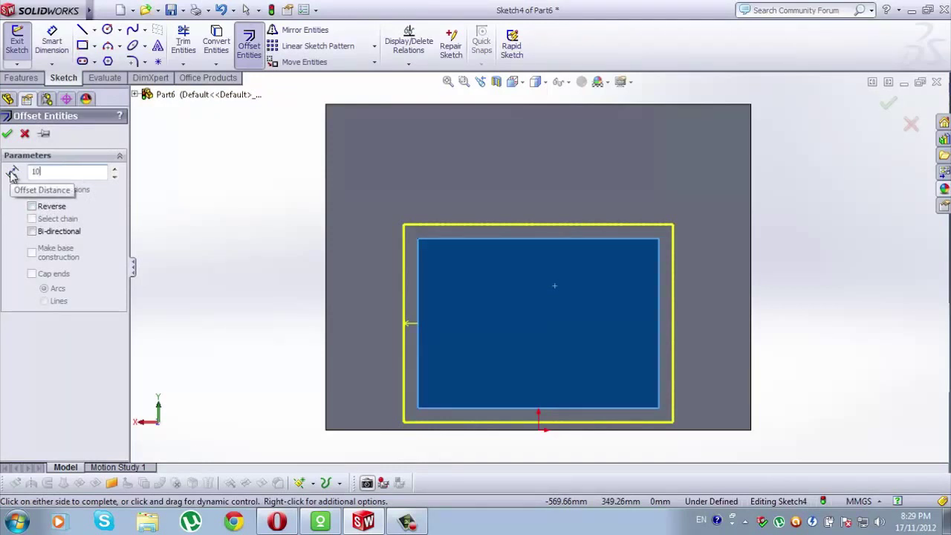
type("100")
key("Return")
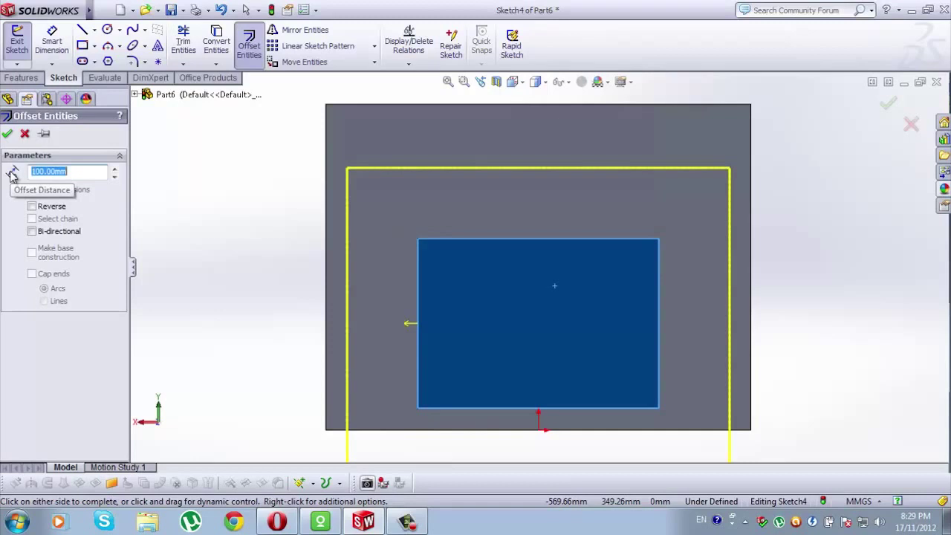
left_click(32, 207)
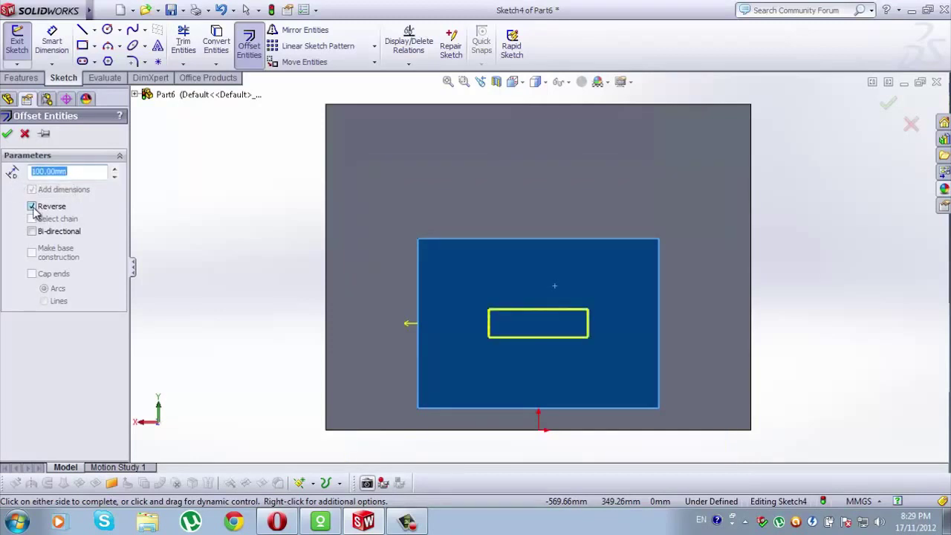
left_click(7, 135)
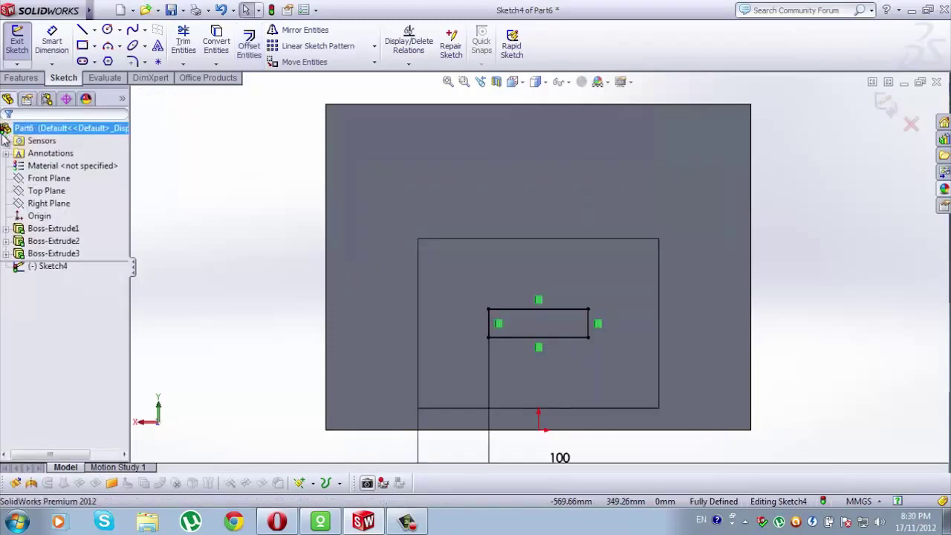
Extrude the small centre rectangle 40 mm outward from the panel, merged with the part.
left_click(22, 78)
left_click(22, 41)
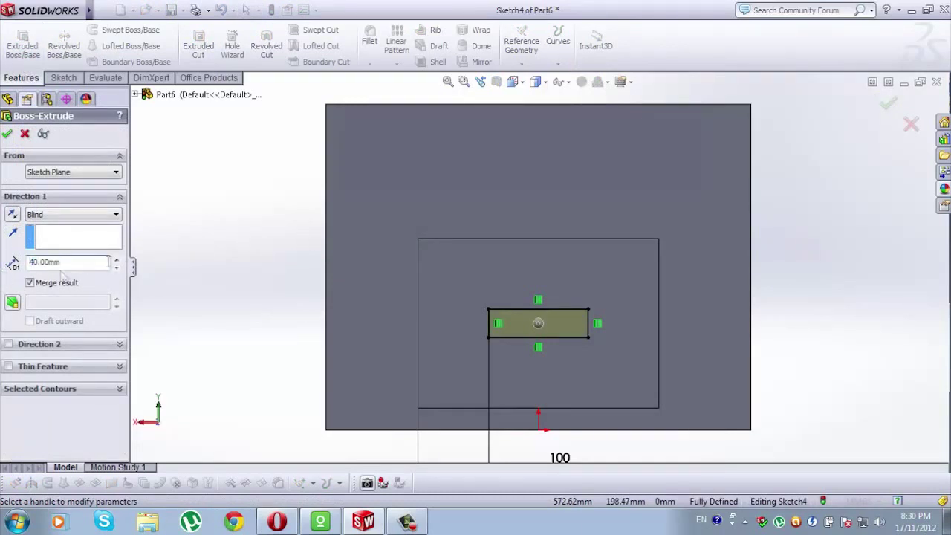
middle_click_drag(429, 325, 409, 365)
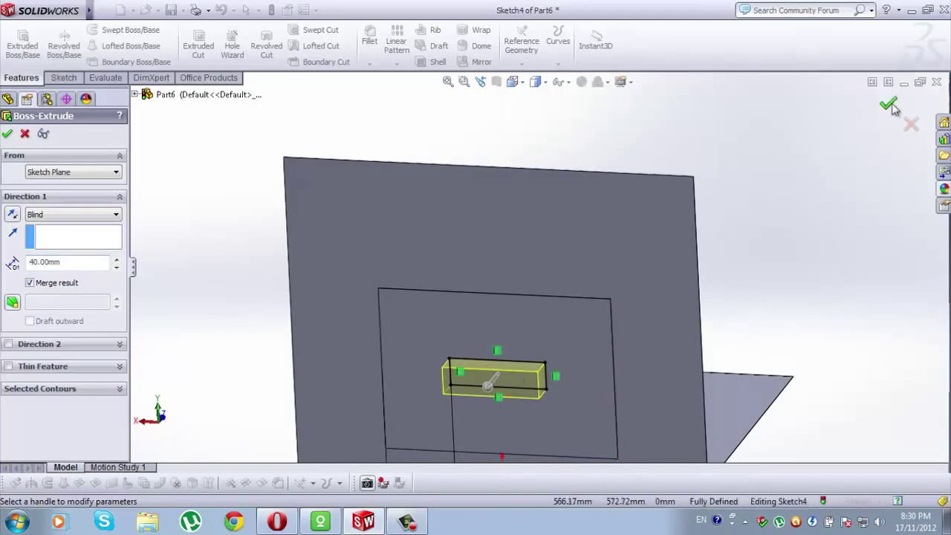
key("Return")
Sketch a closed four-line rectangle about 114 mm long on the protruding block's top face, with one side on the edge next to the panel.
scroll(446, 419, "down", 5)
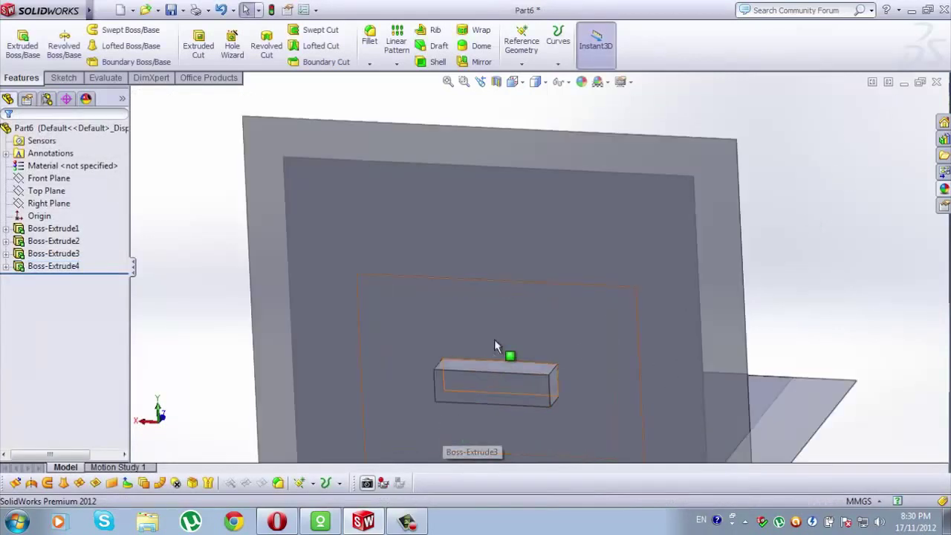
left_click(482, 383)
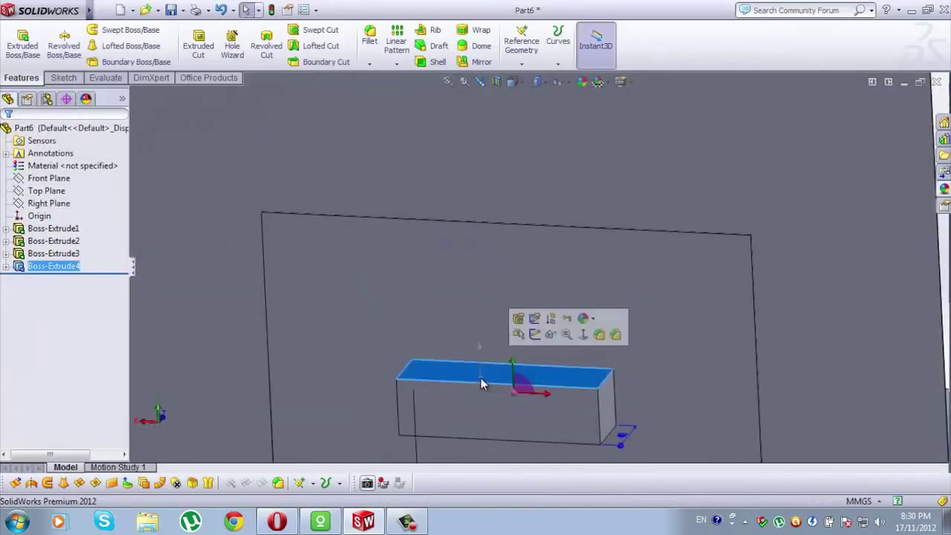
left_click(66, 78)
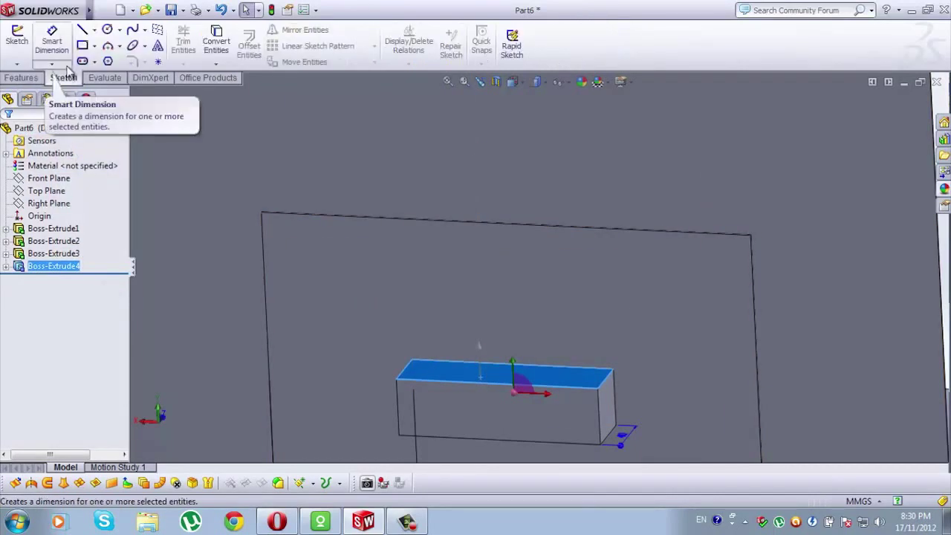
left_click(84, 30)
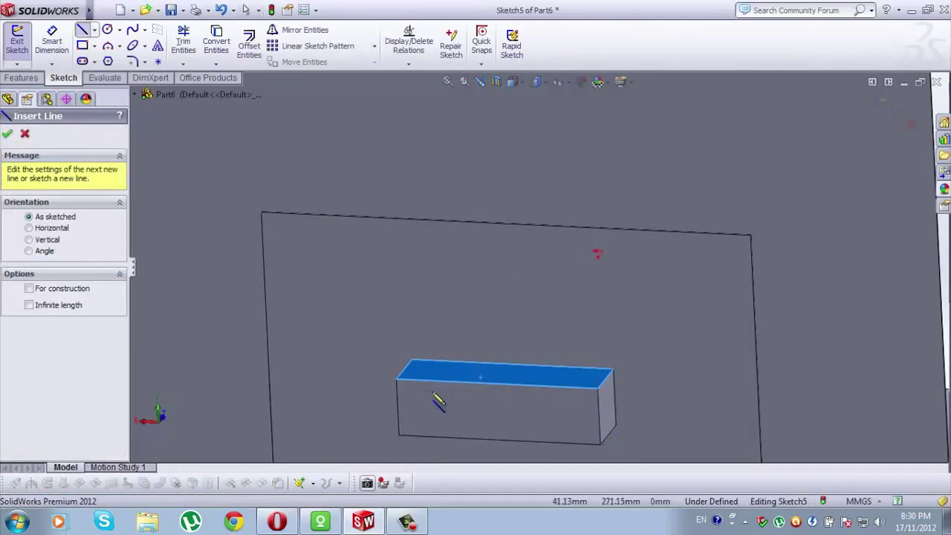
scroll(476, 312, "down", 3)
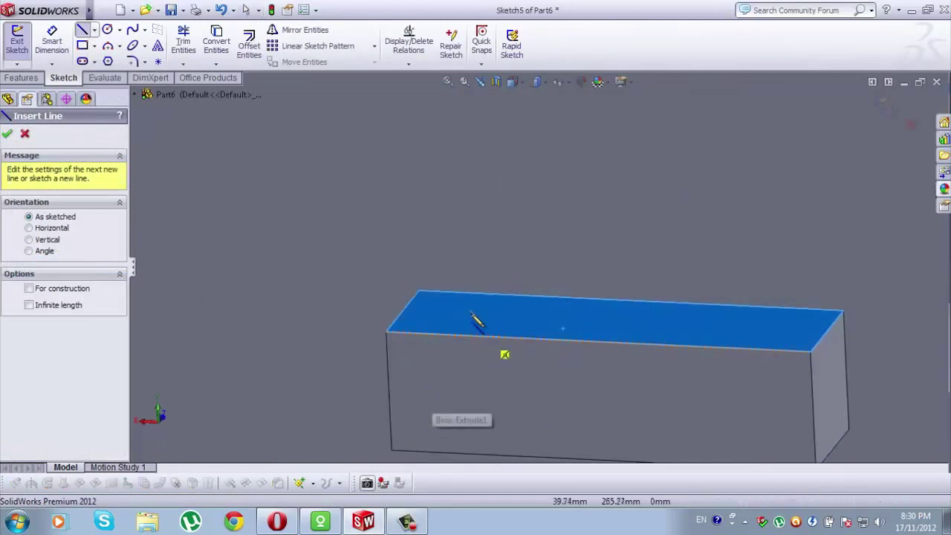
left_click(444, 291)
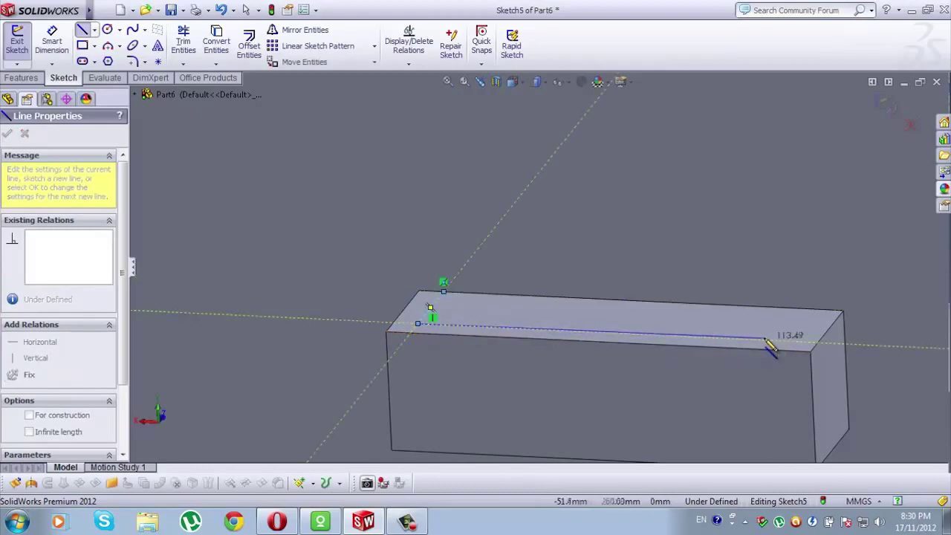
left_click(790, 307)
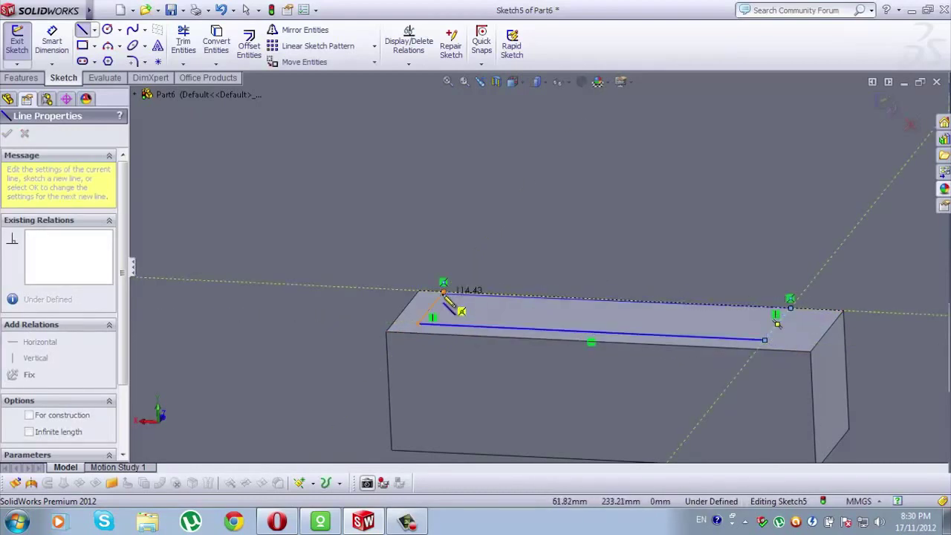
left_click(444, 292)
key("Escape")
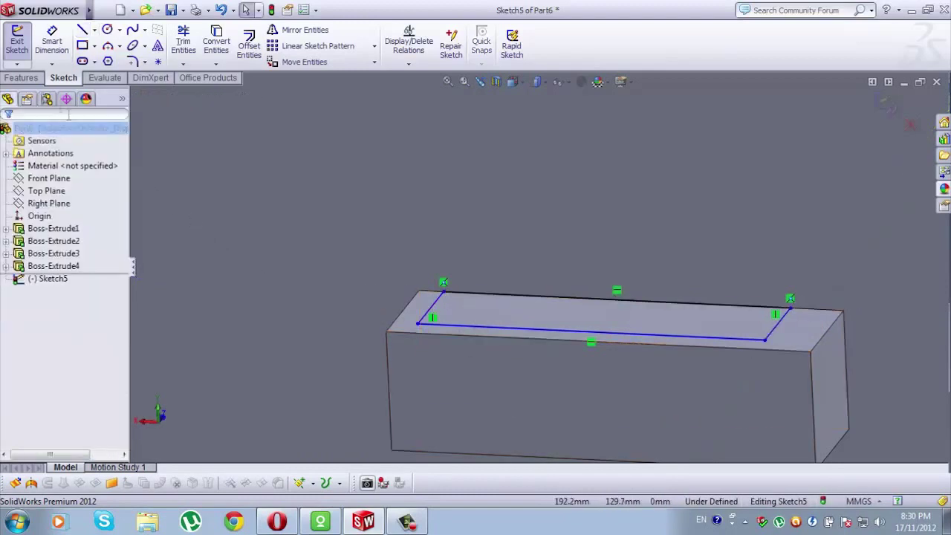
Dimension the rectangle's short side 10 mm from the block's nearer end edge, starting with the end toward positive X.
left_click(64, 45)
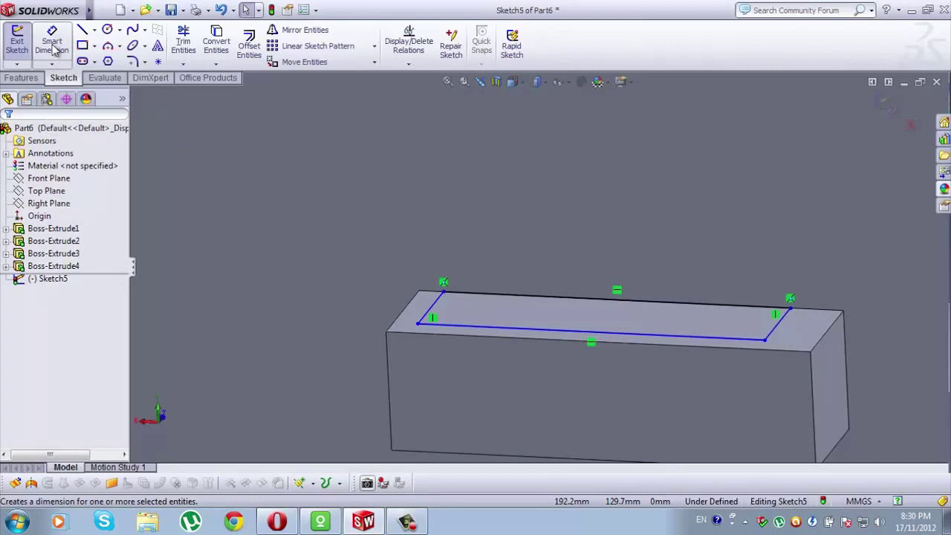
left_click(53, 49)
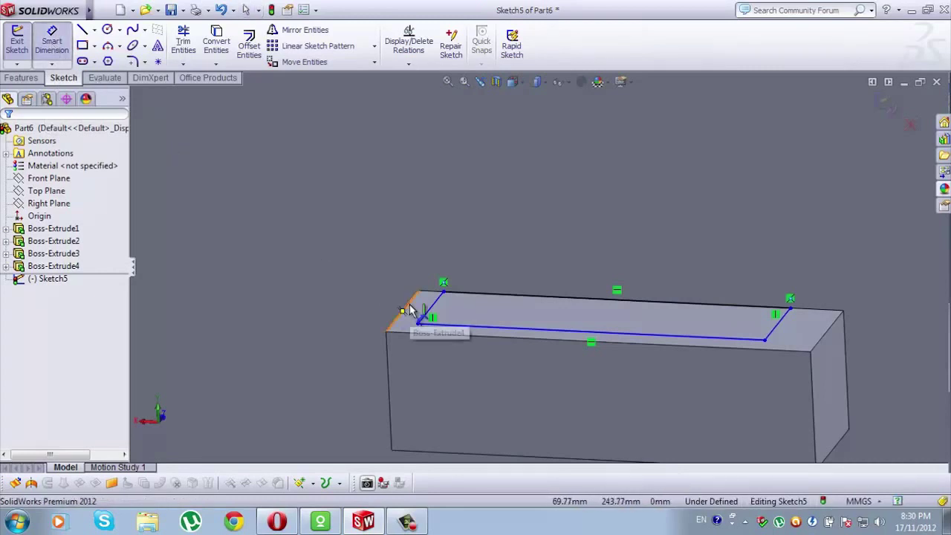
left_click(409, 304)
left_click(347, 306)
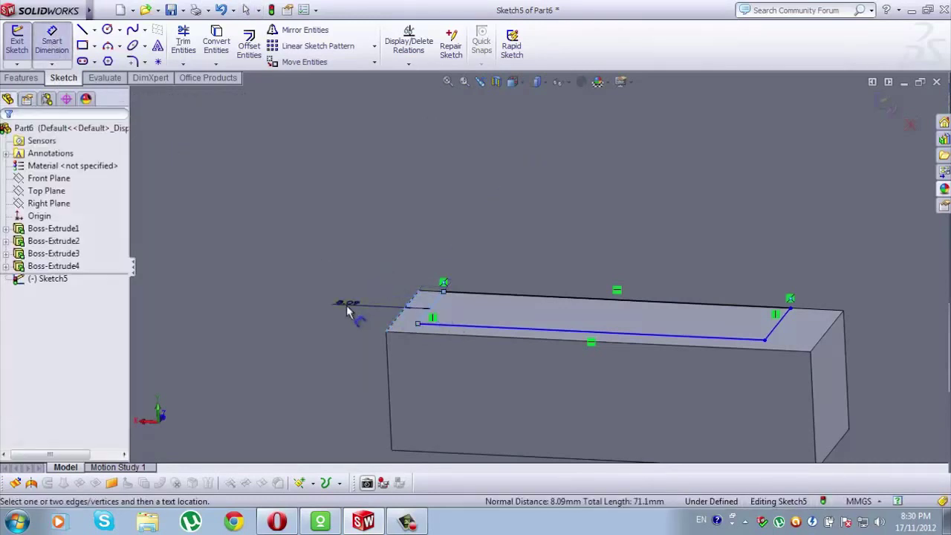
type("10")
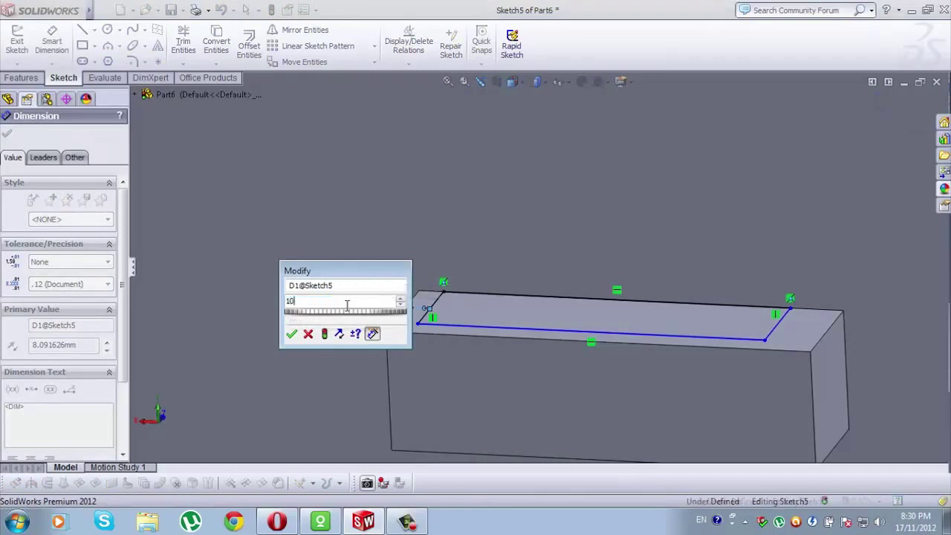
key("Return")
Dimension the rectangle 10 mm from the block's front edge and 10 mm from its remaining end edge.
left_click(532, 338)
left_click(566, 377)
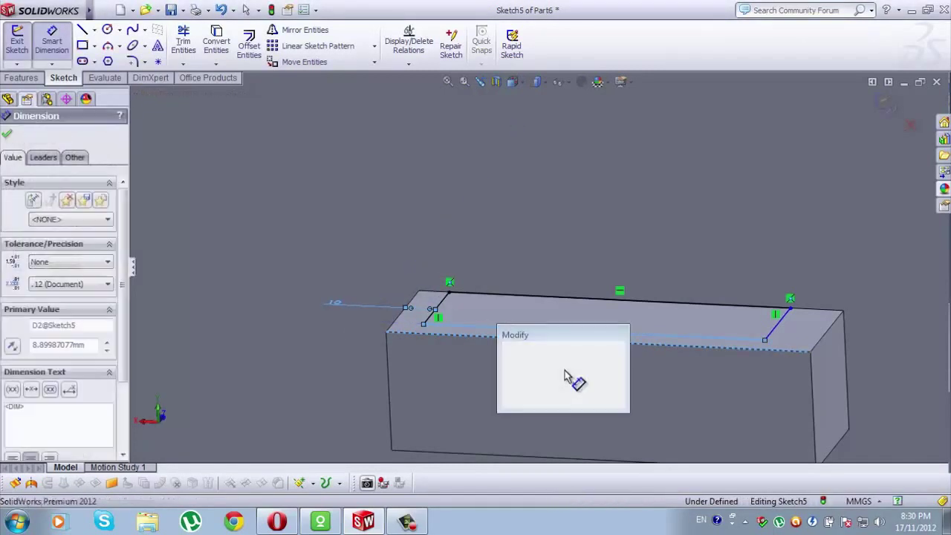
type("10")
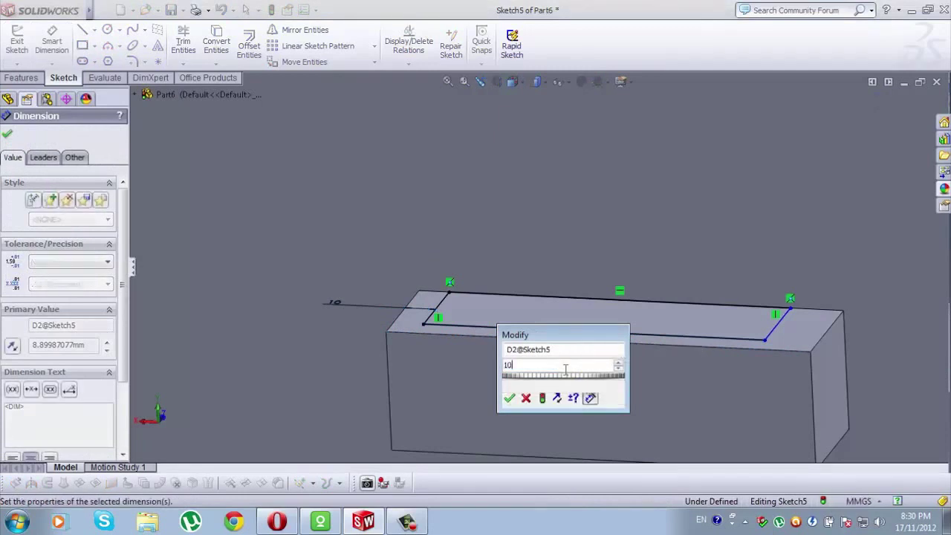
key("Return")
left_click(776, 332)
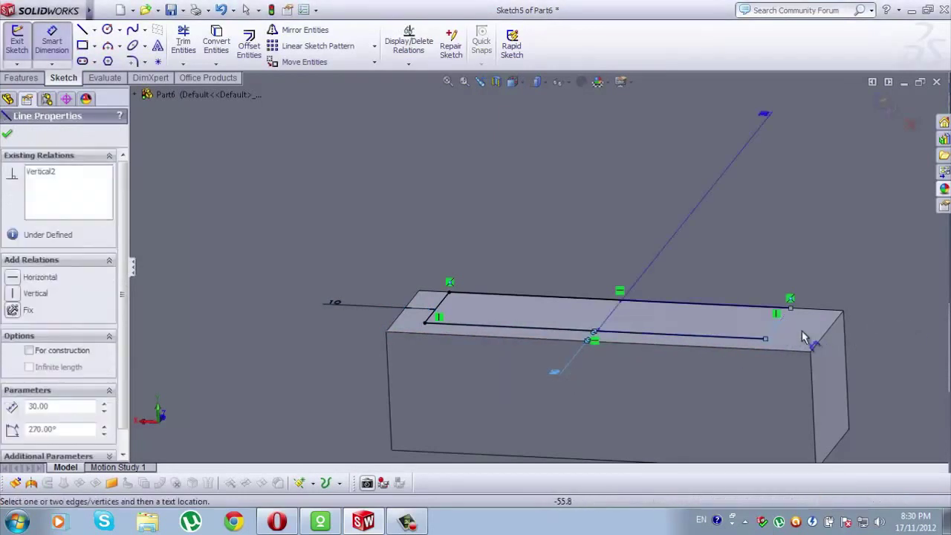
left_click(827, 350)
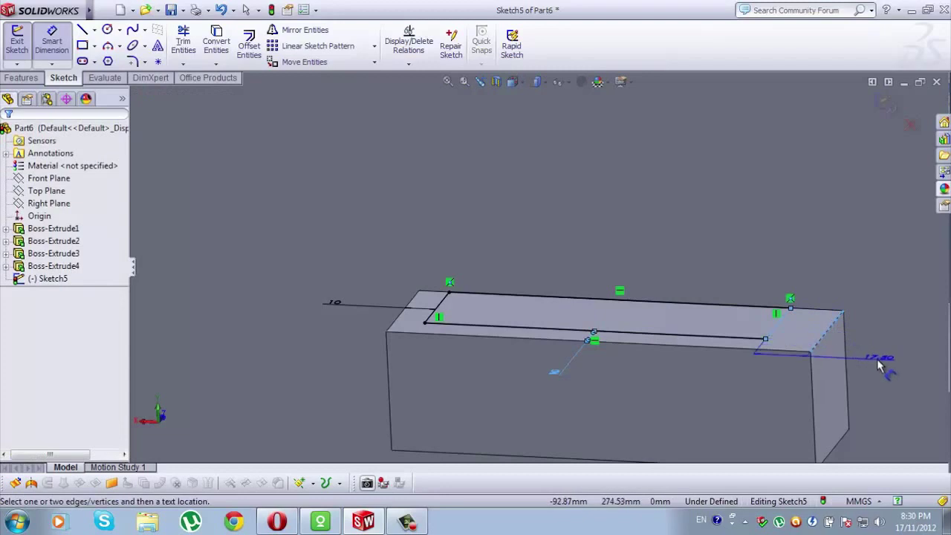
type("10")
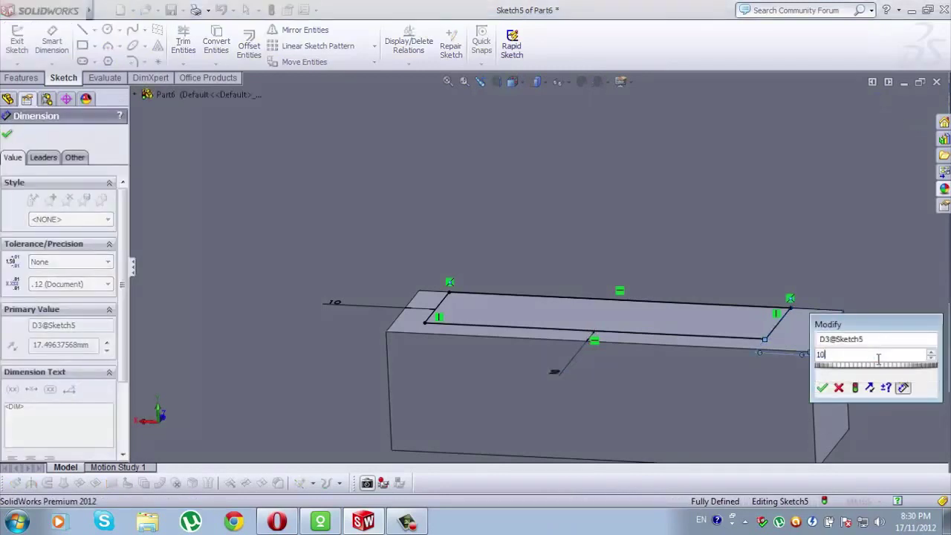
key("Return")
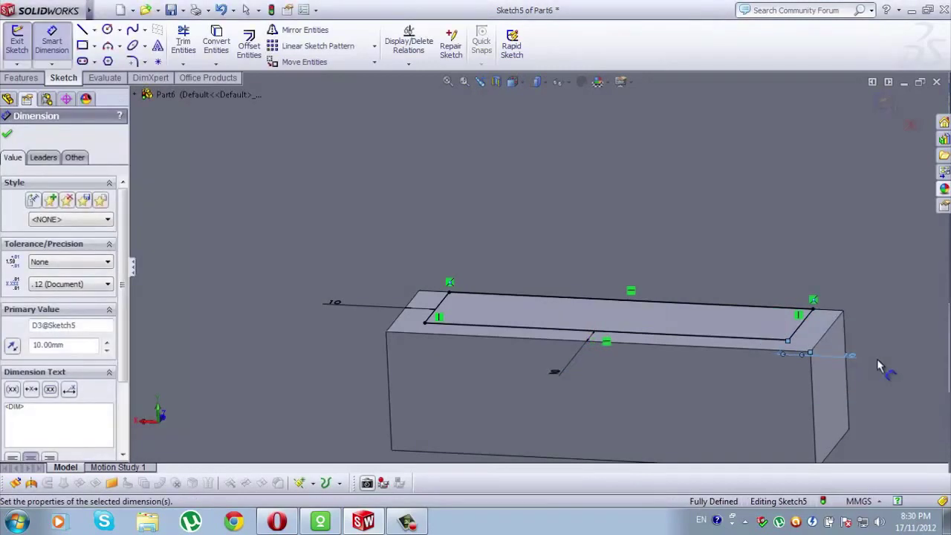
left_click(7, 135)
Cut-extrude the rectangle downward past the block's full height to hollow the block into a U-shaped handle.
left_click(20, 77)
left_click(199, 45)
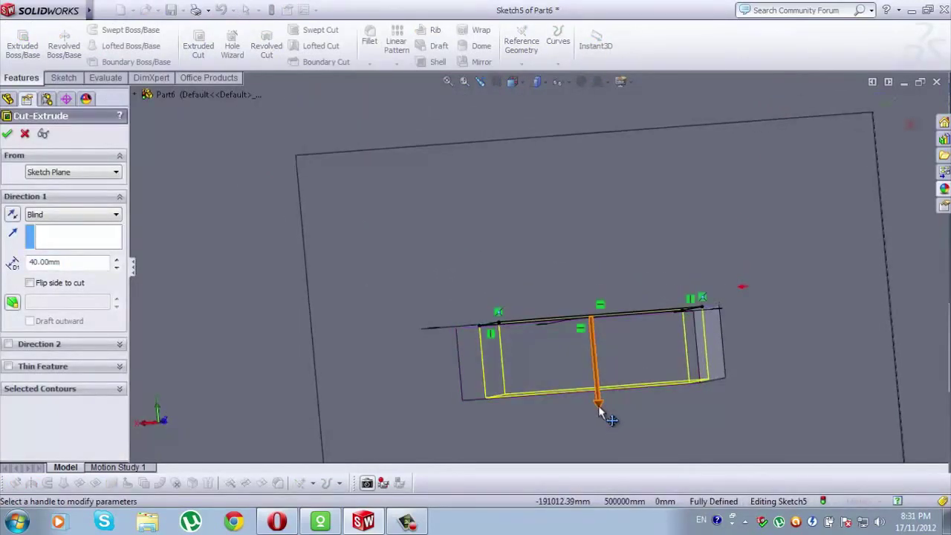
left_click_drag(599, 411, 600, 441)
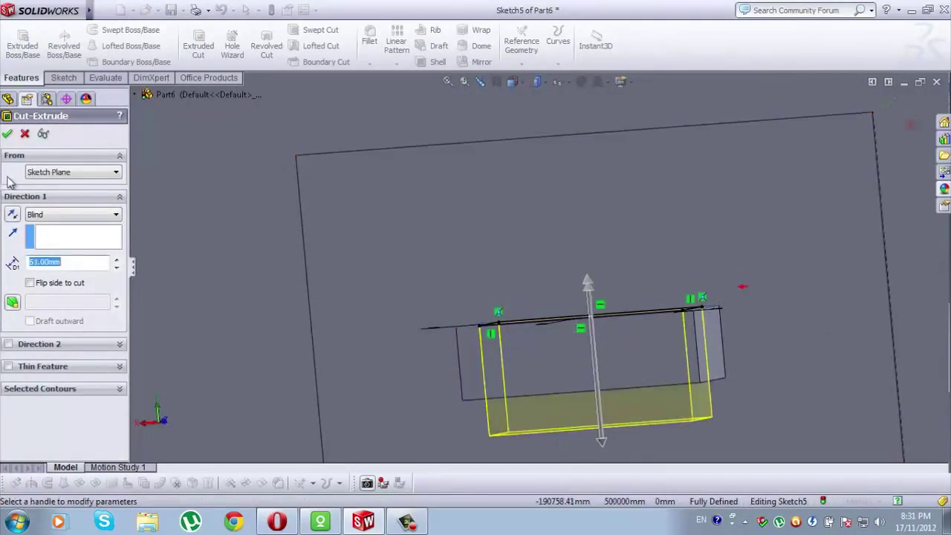
left_click(8, 135)
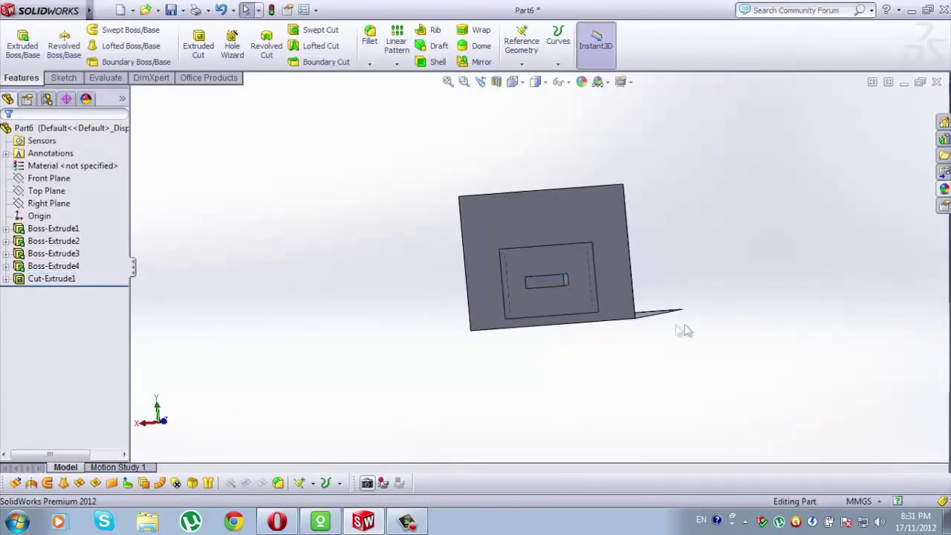
Apply the polished ash 2d wood appearance to the handle's extrusion and cut features.
middle_click_drag(684, 330, 533, 275)
scroll(533, 276, "down", 5)
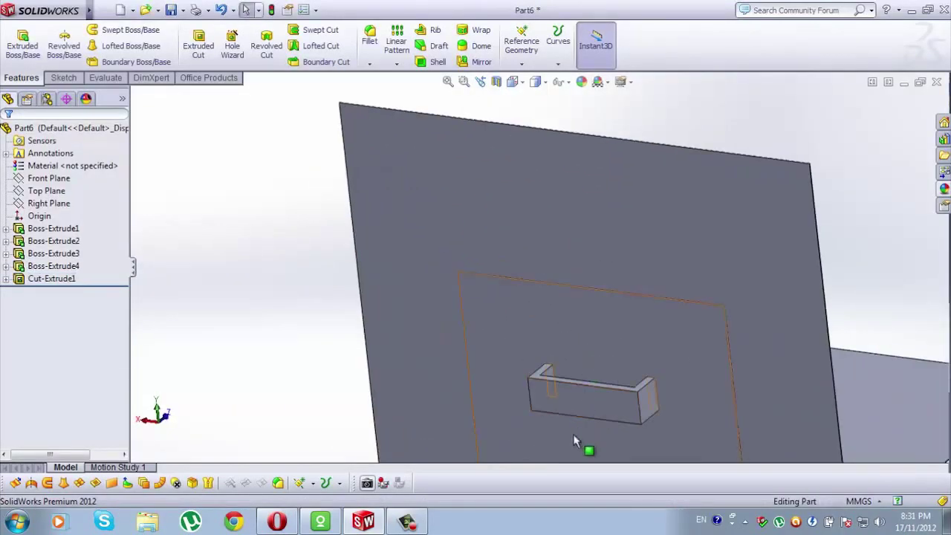
left_click(50, 278, "ctrl")
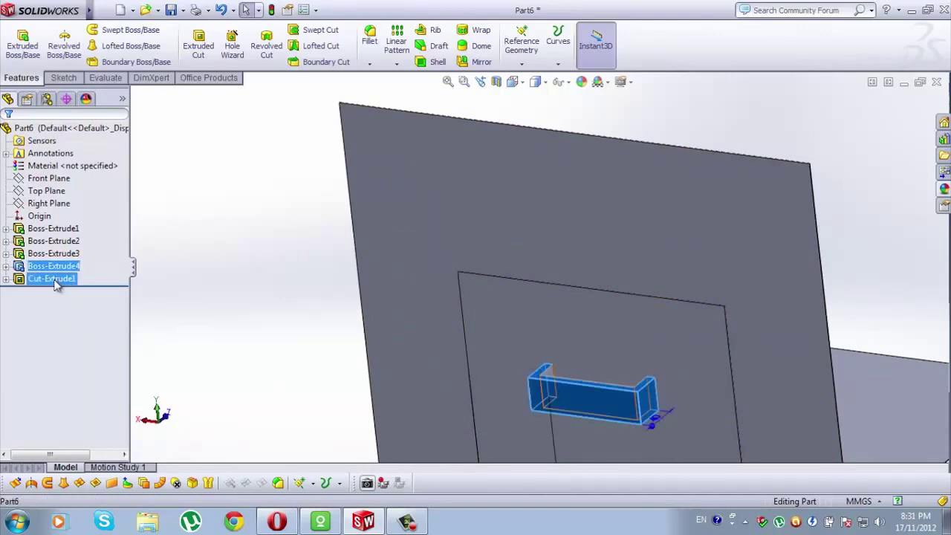
left_click(944, 192)
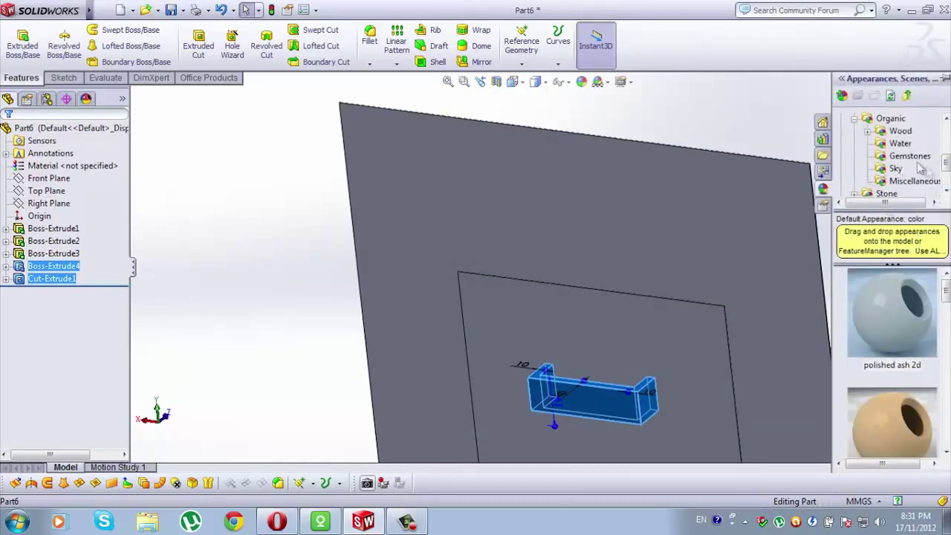
left_click(900, 130)
scroll(946, 165, "up", 1)
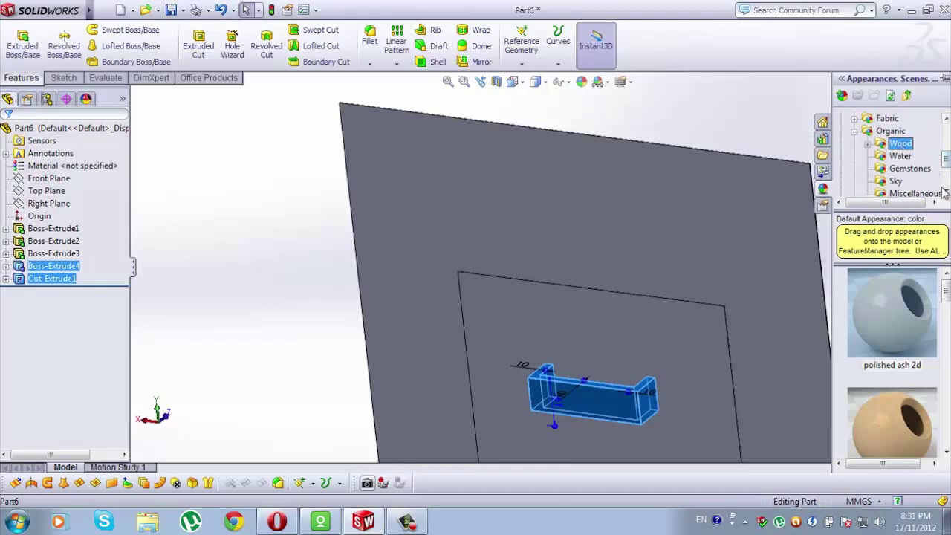
mouse_move(905, 318)
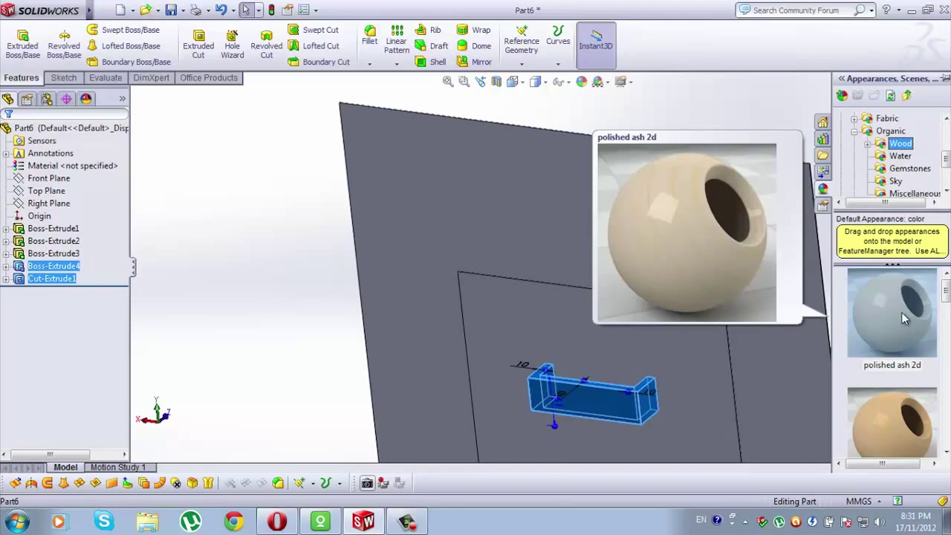
left_click(902, 309)
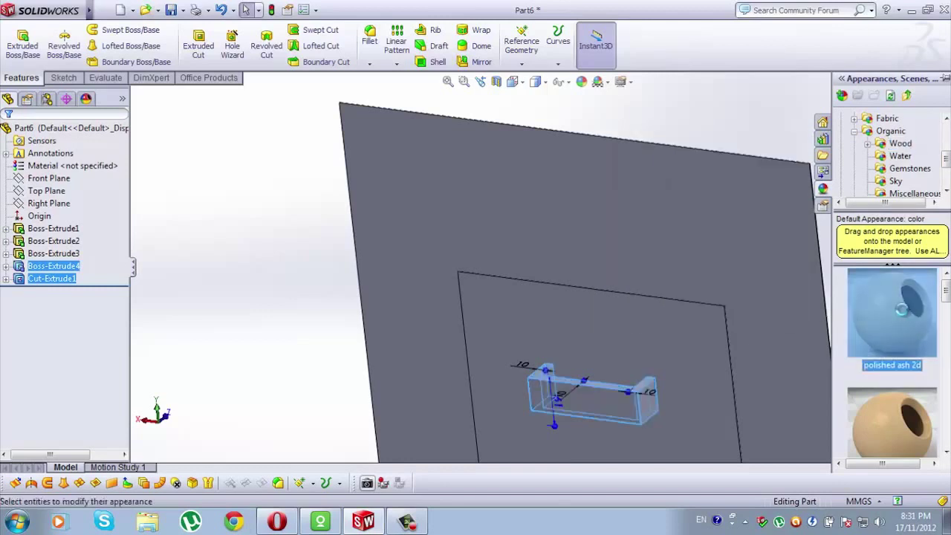
On the back wall's thin end face, sketch a horizontal line from the upper inner corner out over the base.
scroll(758, 360, "up", 5)
middle_click_drag(711, 320, 618, 363)
scroll(520, 301, "down", 3)
middle_click_drag(520, 301, 728, 346)
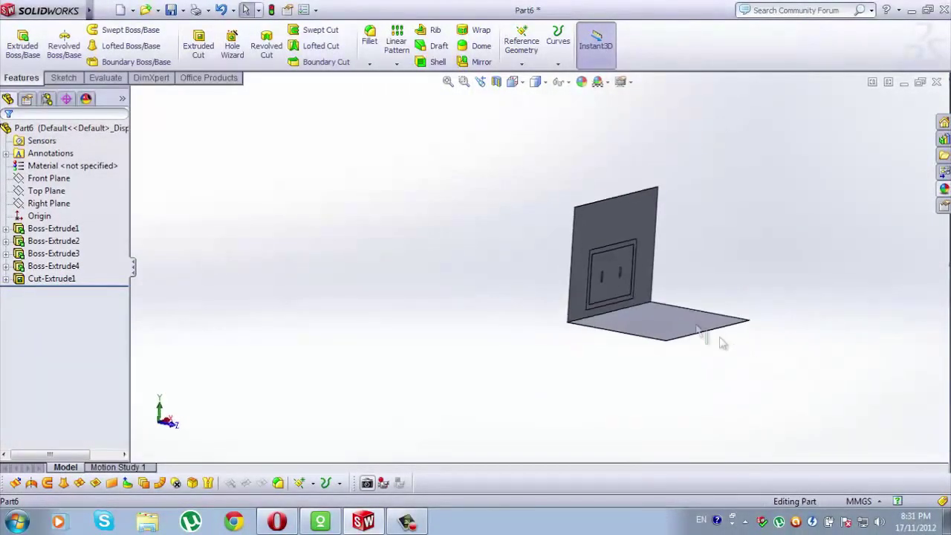
left_click(517, 82)
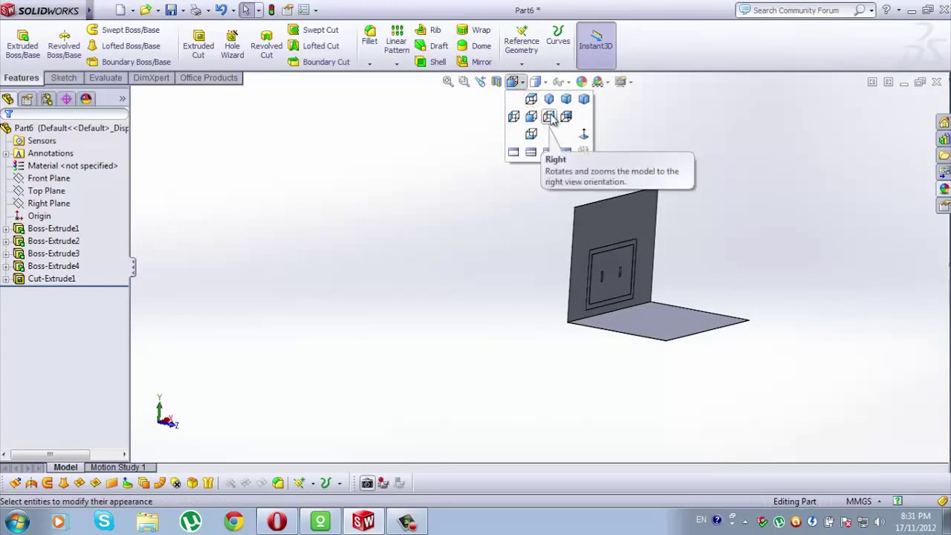
left_click(549, 118)
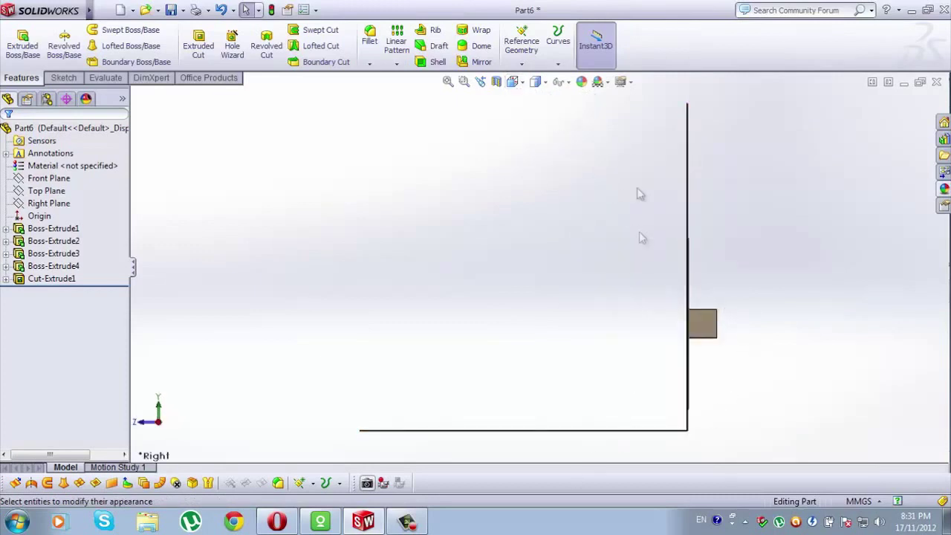
middle_click_drag(689, 125, 509, 178)
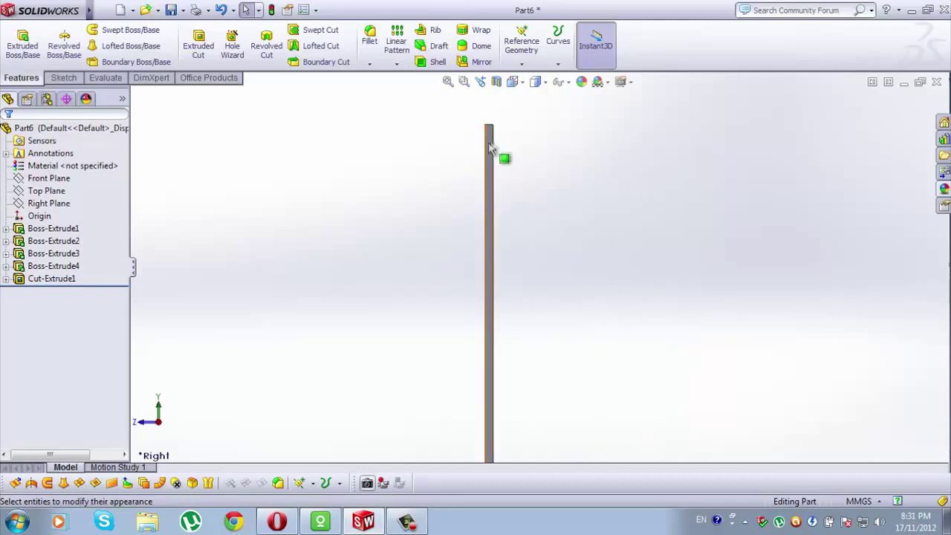
left_click(488, 142)
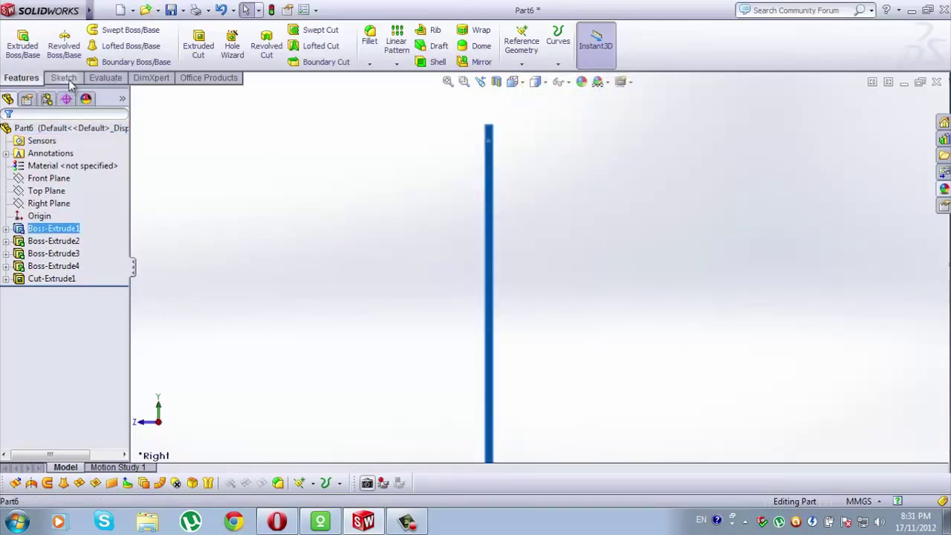
left_click(65, 79)
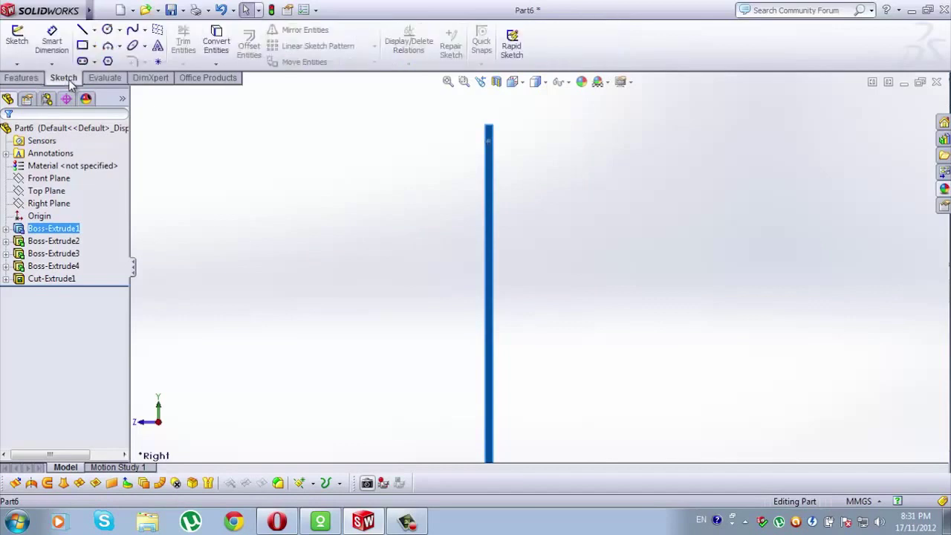
left_click(82, 30)
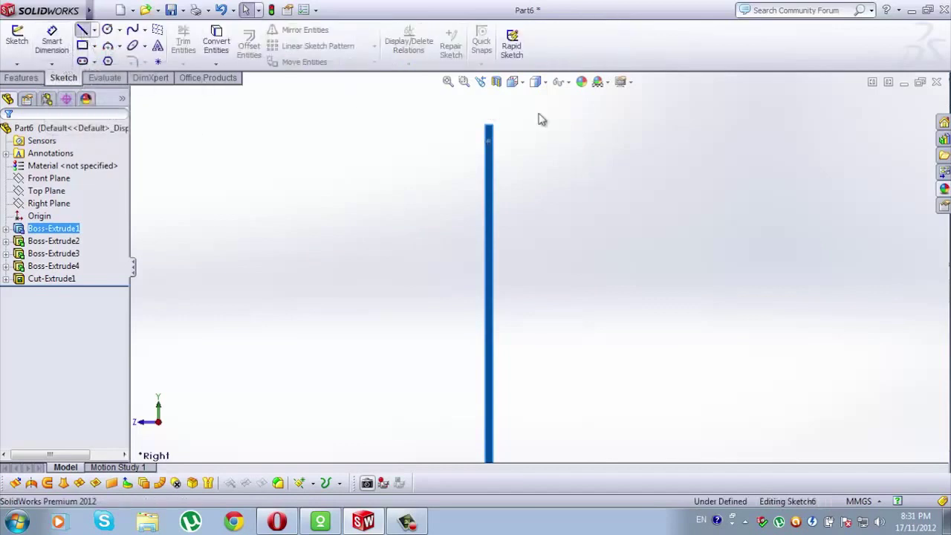
left_click(488, 126)
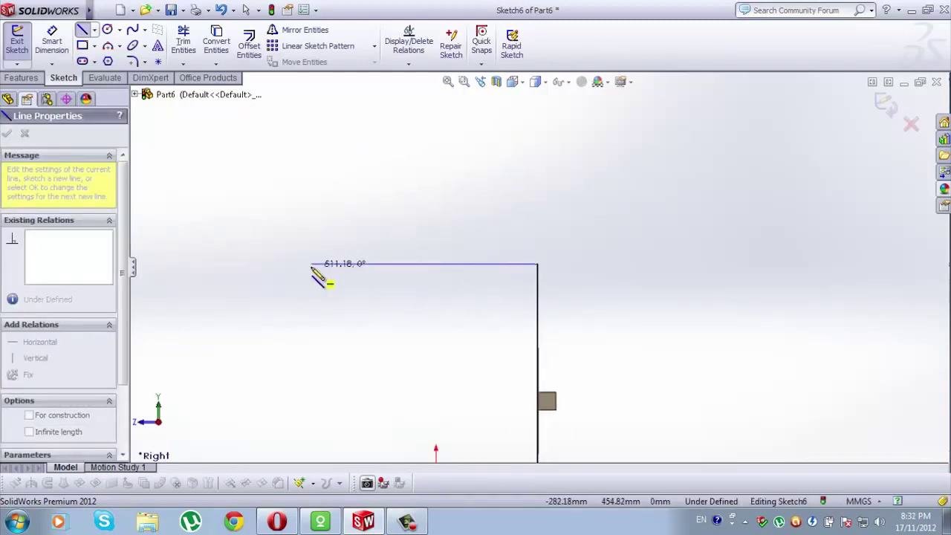
left_click(417, 264)
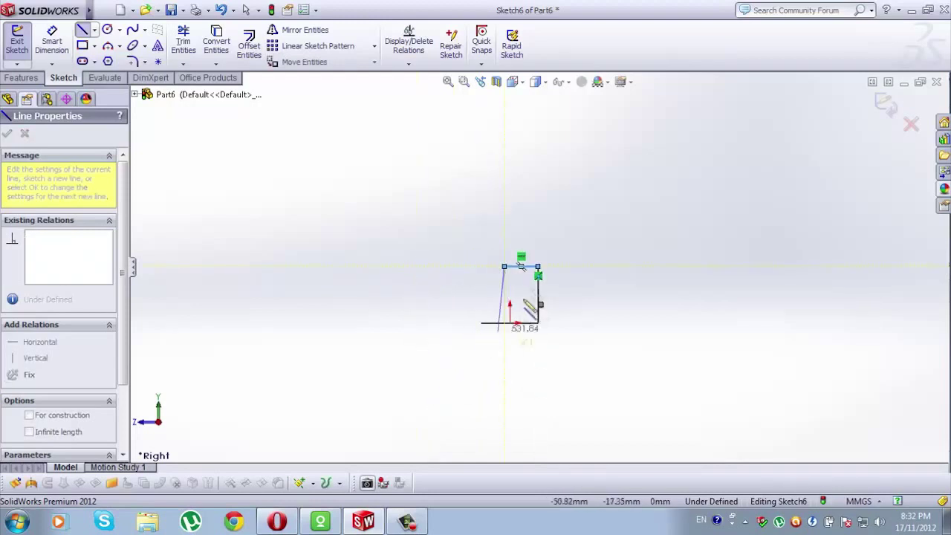
Close the side profile with a sloping line to the base's front corner, a line along the base, and one up the back wall.
scroll(335, 431, "down", 5)
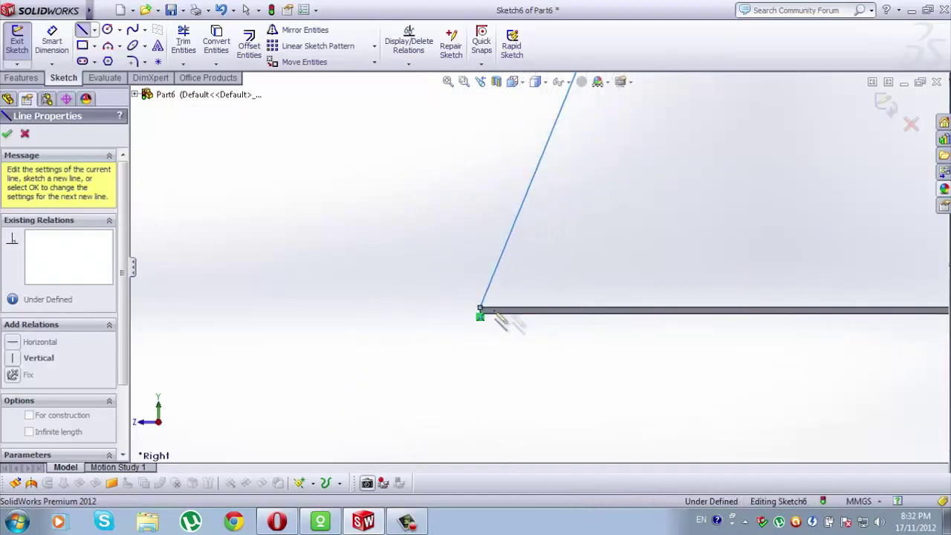
left_click(484, 309)
scroll(849, 316, "up", 2)
scroll(854, 320, "down", 5)
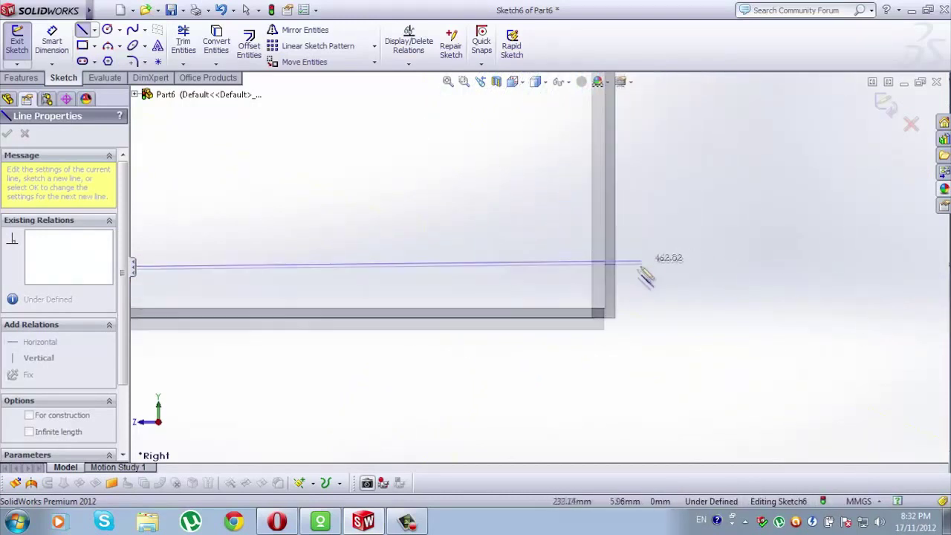
left_click(598, 320)
scroll(598, 320, "up", 5)
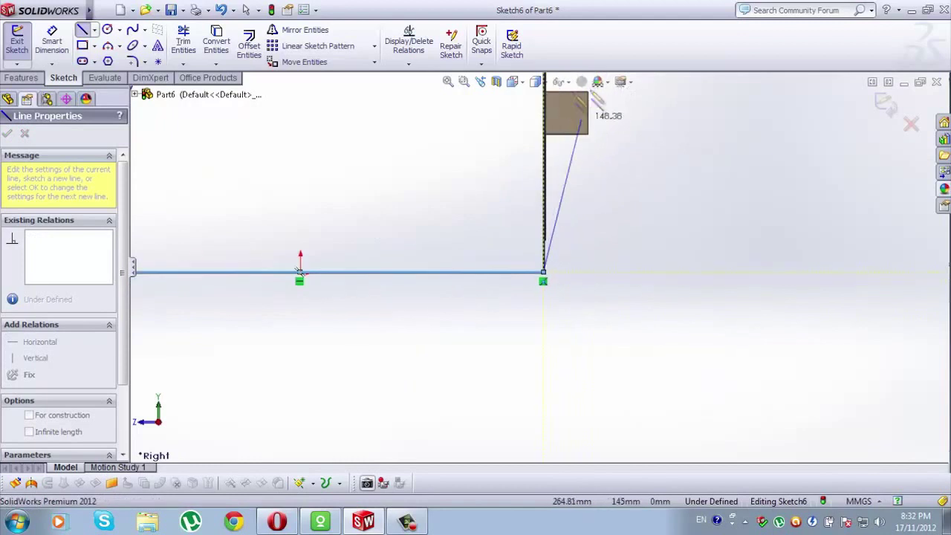
scroll(540, 183, "down", 5)
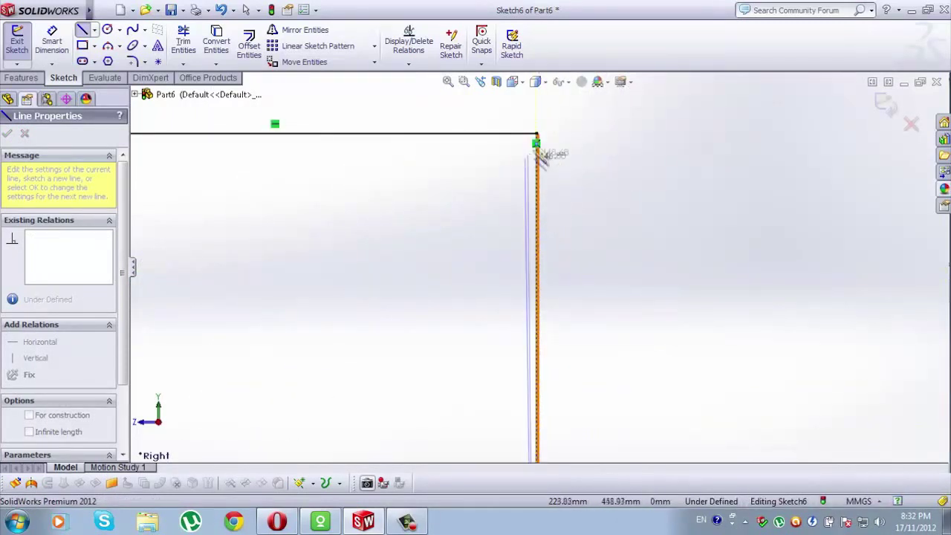
scroll(539, 227, "down", 2)
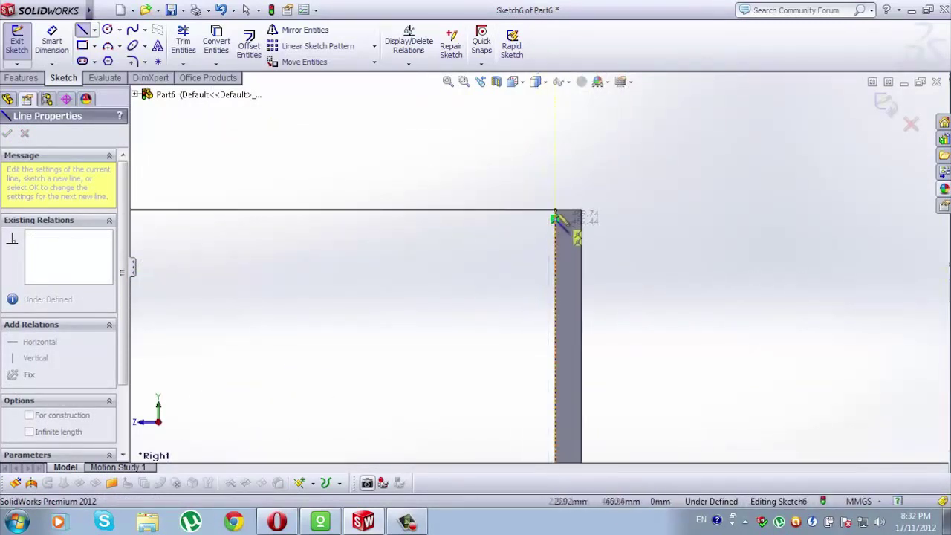
left_click(557, 211)
Dimension the side profile's short upper line to 100 mm.
key("d")
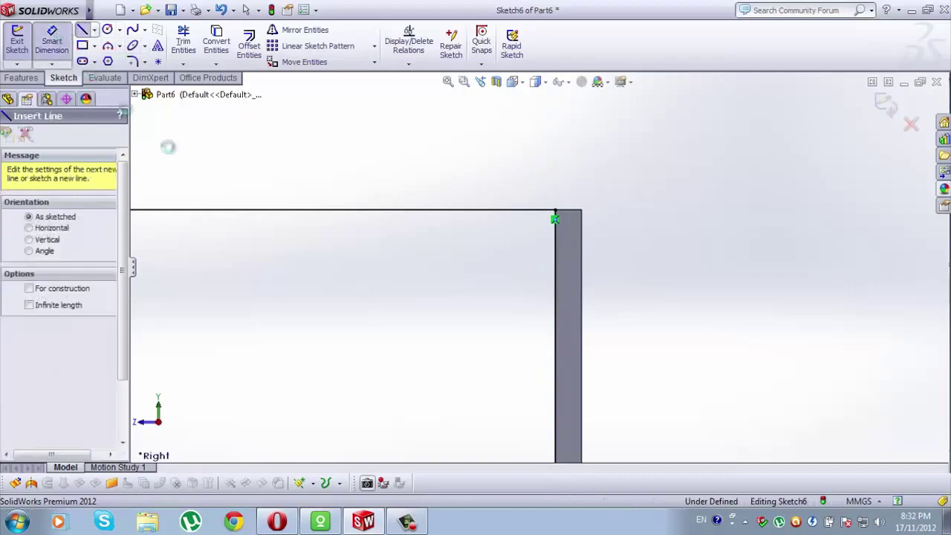
left_click(276, 201)
left_click(288, 165)
type("100")
key("Return")
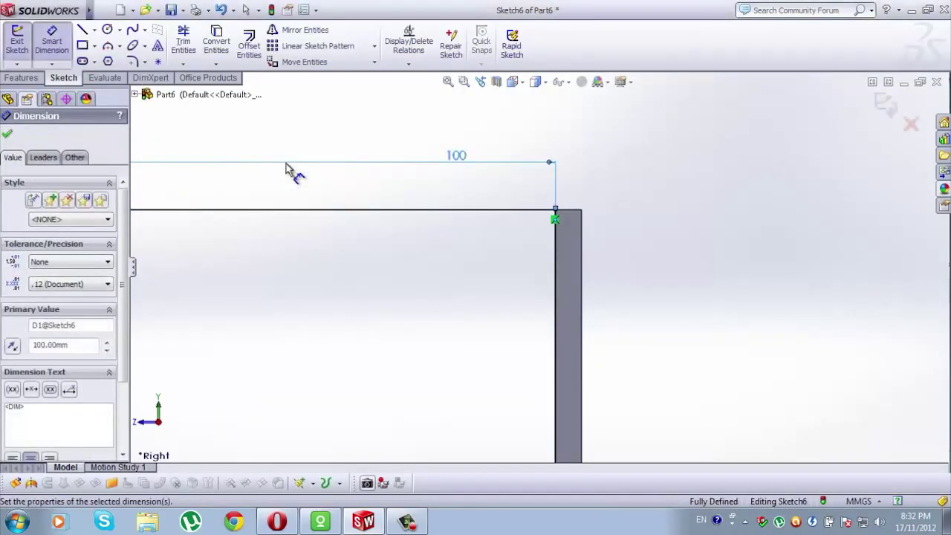
scroll(430, 371, "up", 4)
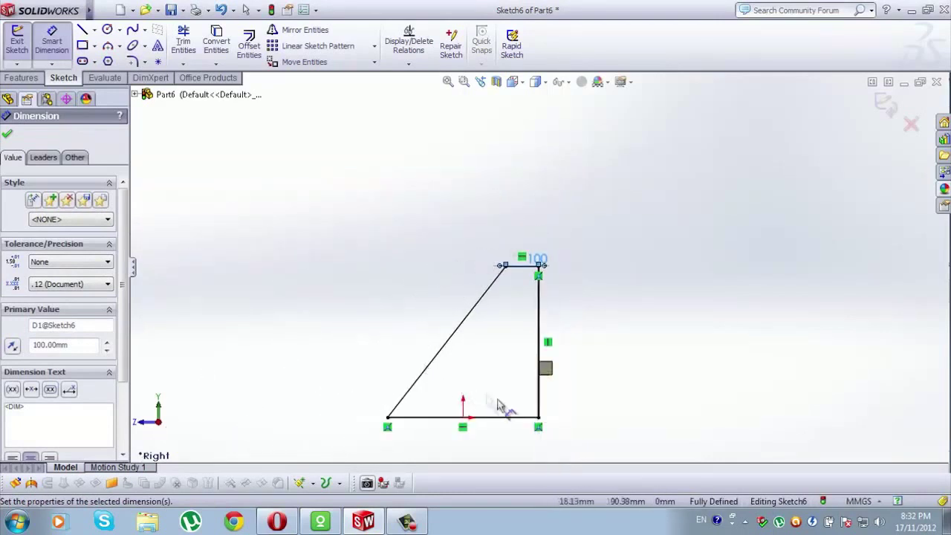
scroll(514, 323, "down", 2)
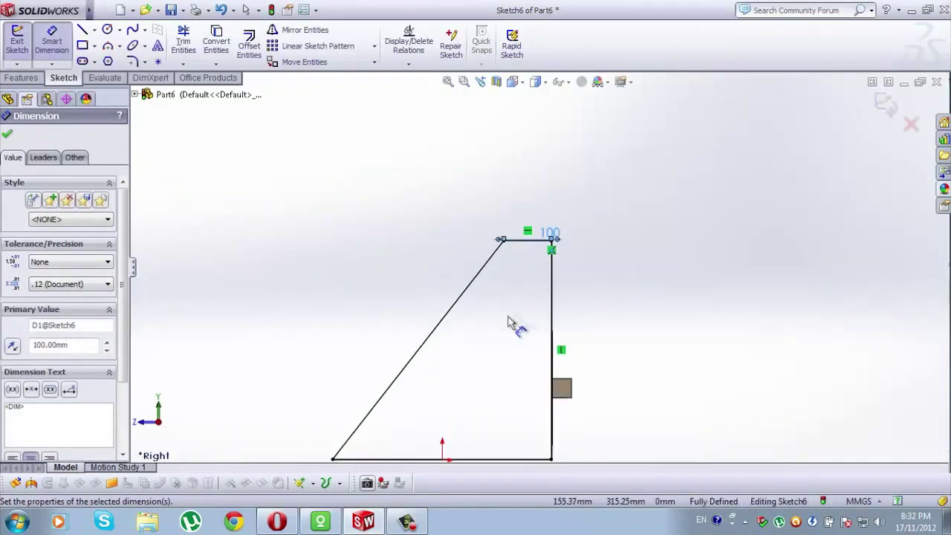
left_click(8, 135)
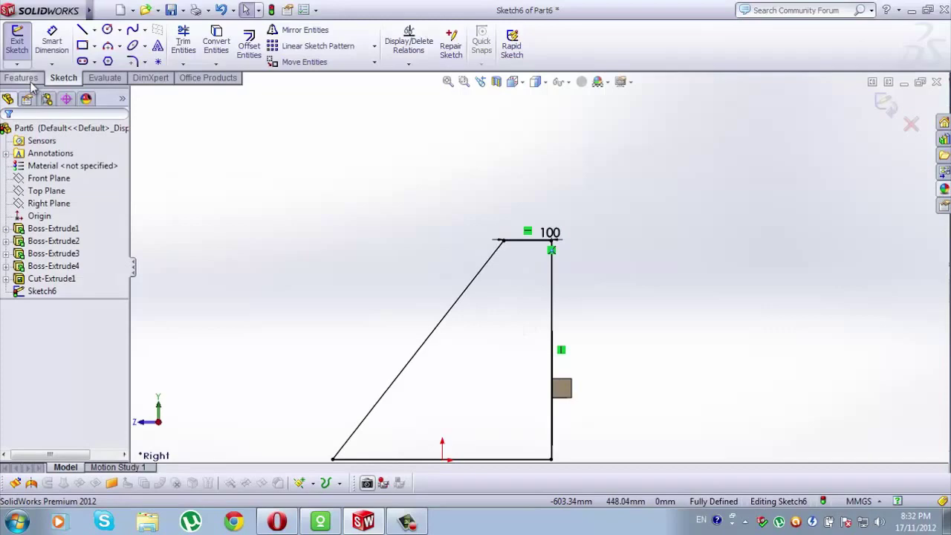
Extrude the side profile 1 mm with the direction reversed to form a thin side wall.
left_click(21, 77)
left_click(22, 41)
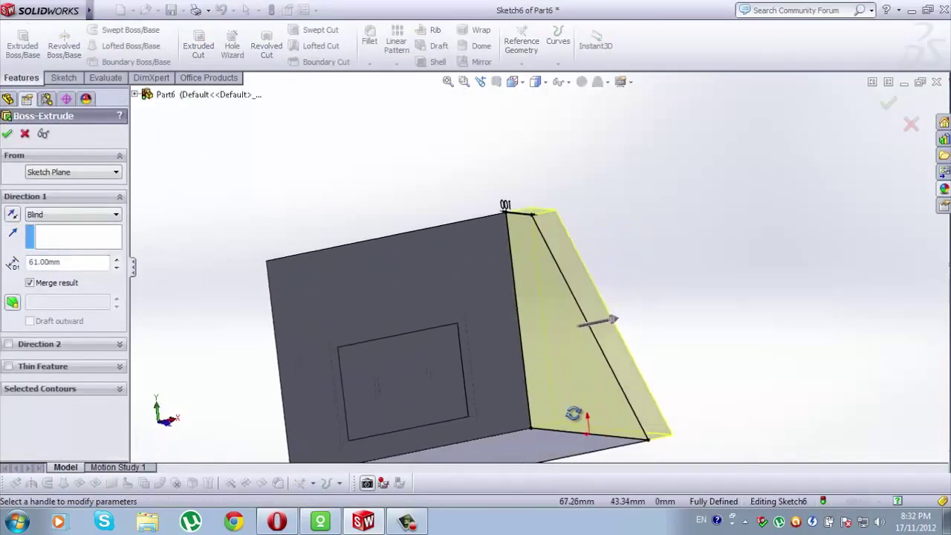
scroll(538, 256, "down", 3)
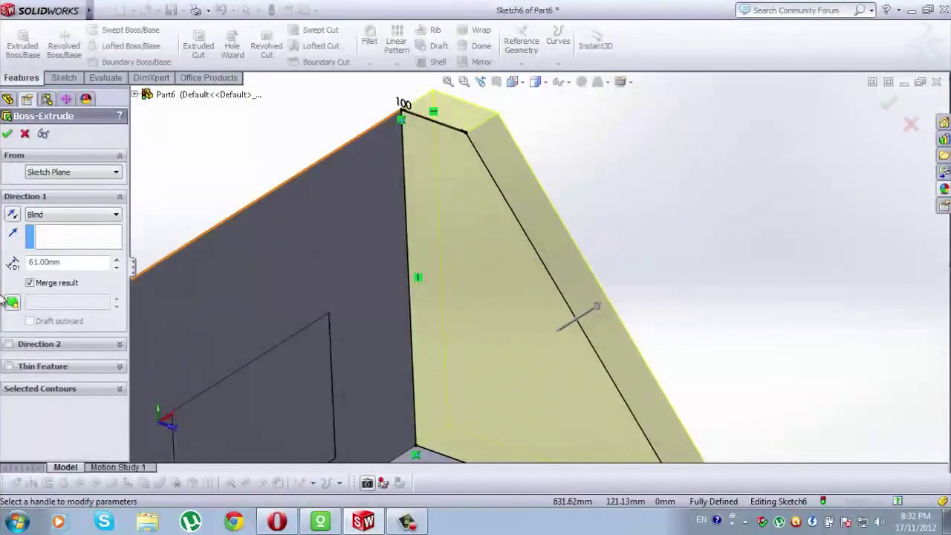
key("Home")
key("Delete")
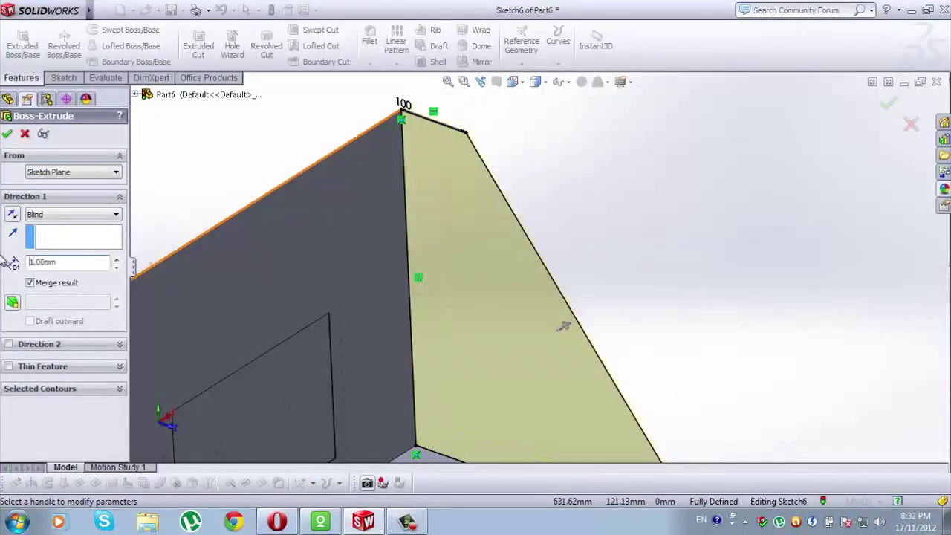
left_click(12, 215)
left_click(888, 105)
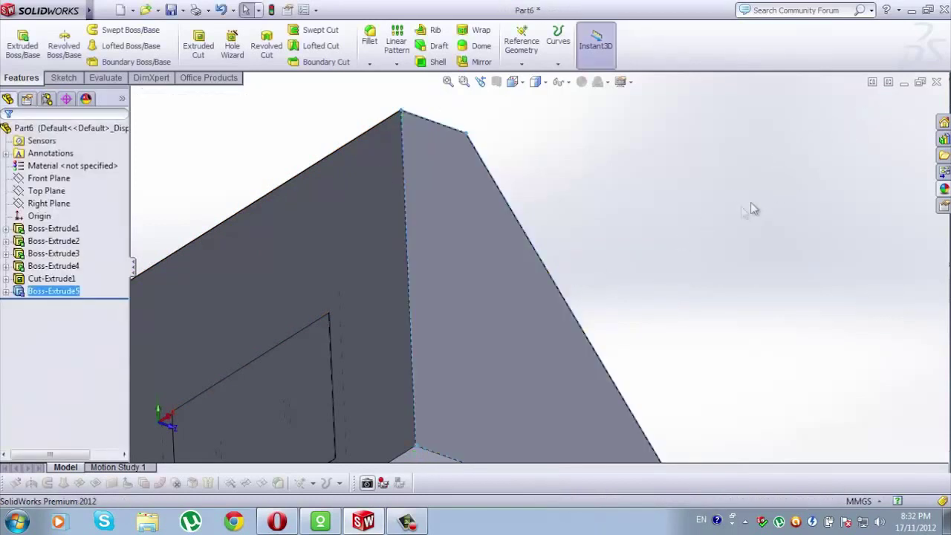
Mirror the side wall extrusion about the Right Plane.
scroll(520, 364, "up", 5)
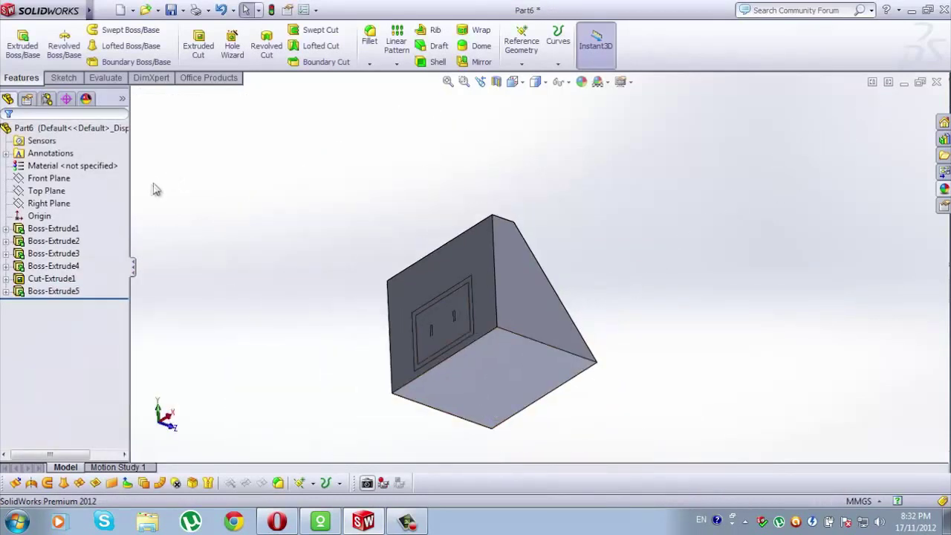
left_click(52, 202)
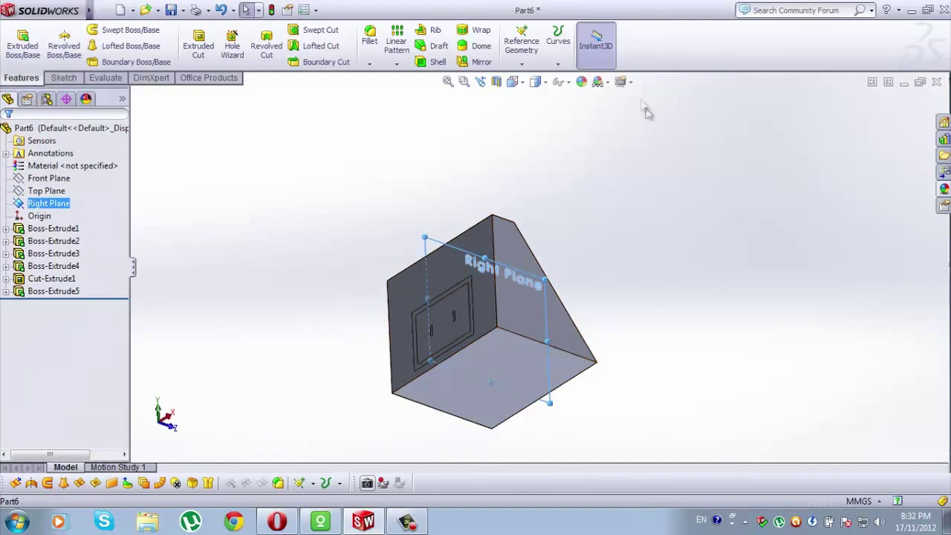
left_click(478, 62)
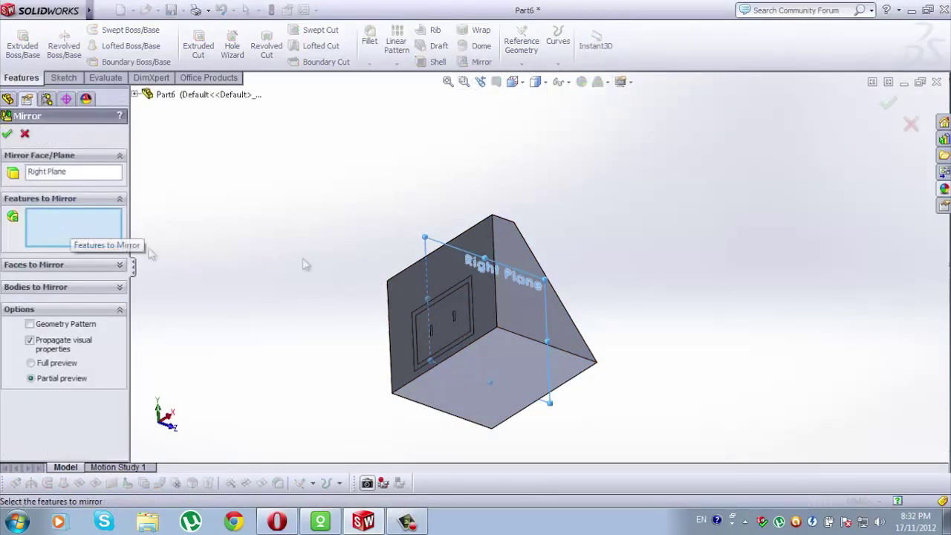
left_click(508, 247)
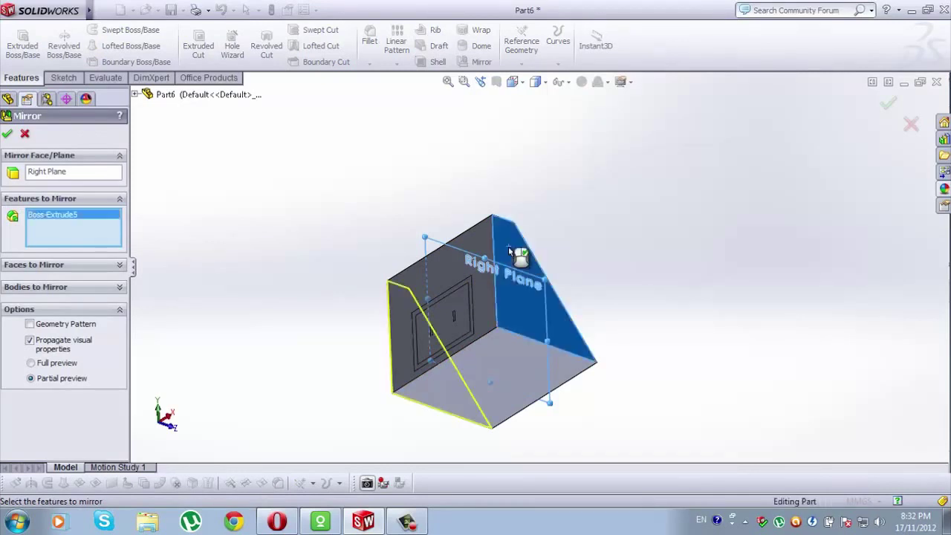
left_click(889, 105)
Start a sketch on the mirrored side wall's inner face with a line about 5 mm long down the sloping edge from its upper front corner.
middle_click_drag(728, 287, 535, 355)
scroll(504, 277, "down", 3)
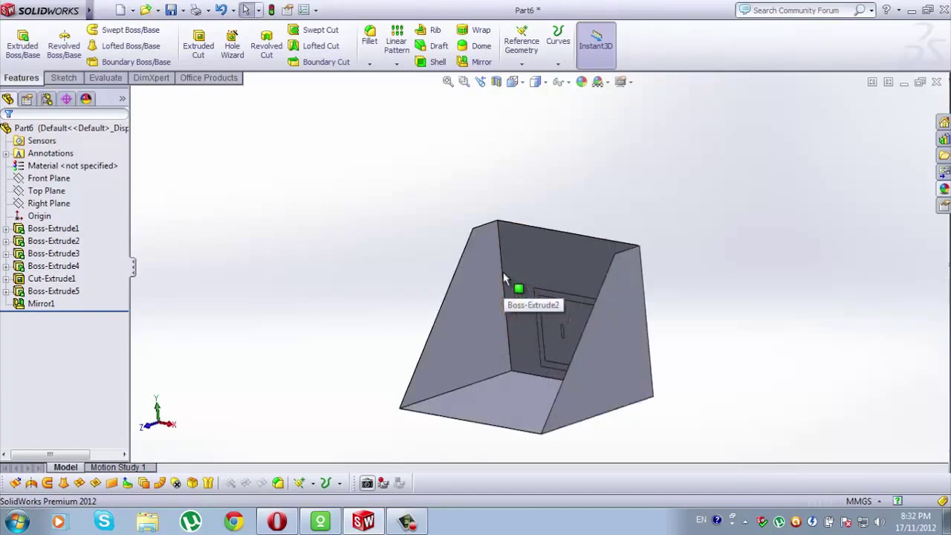
scroll(504, 278, "down", 4)
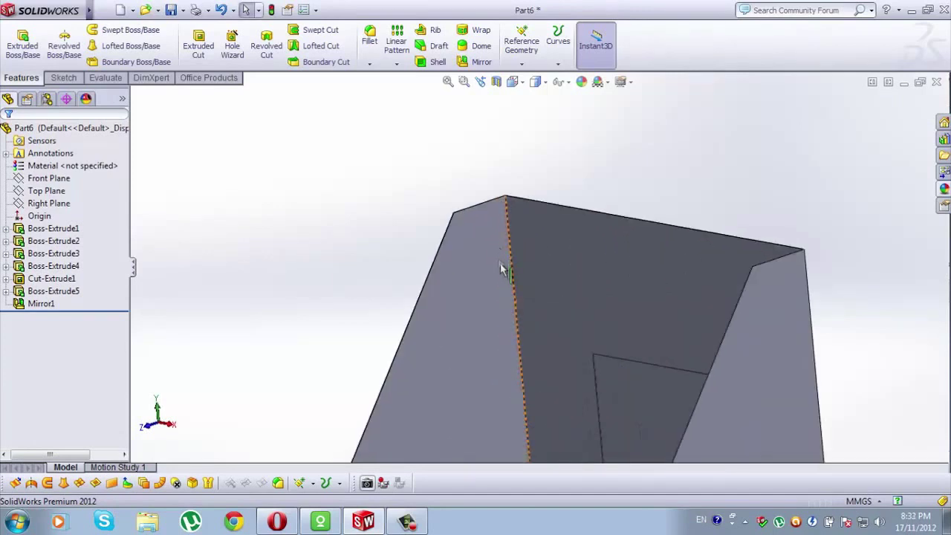
left_click(467, 295)
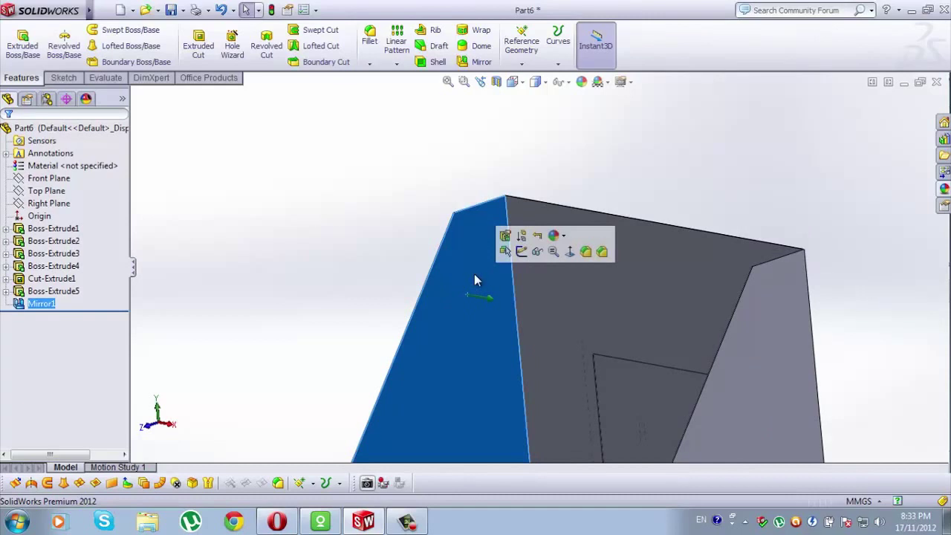
scroll(475, 275, "down", 2)
scroll(489, 234, "down", 2)
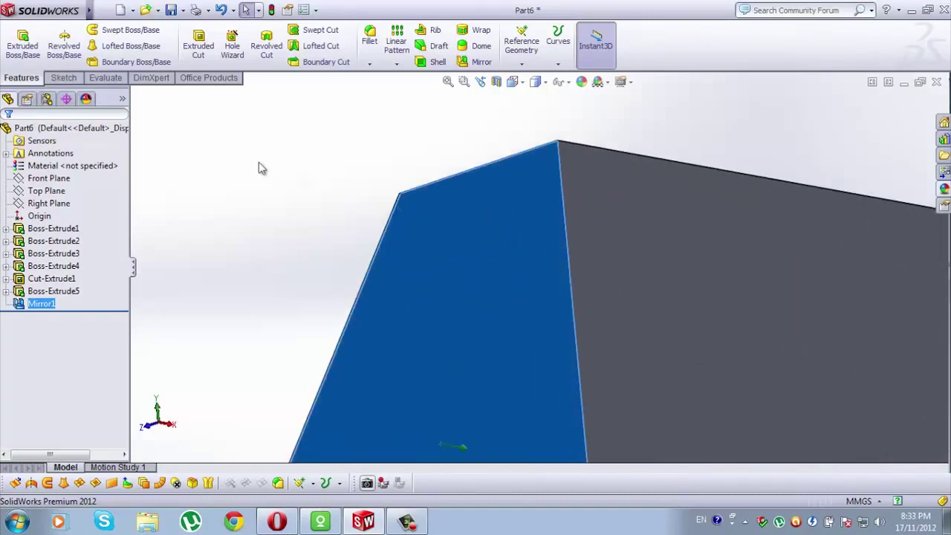
left_click(64, 78)
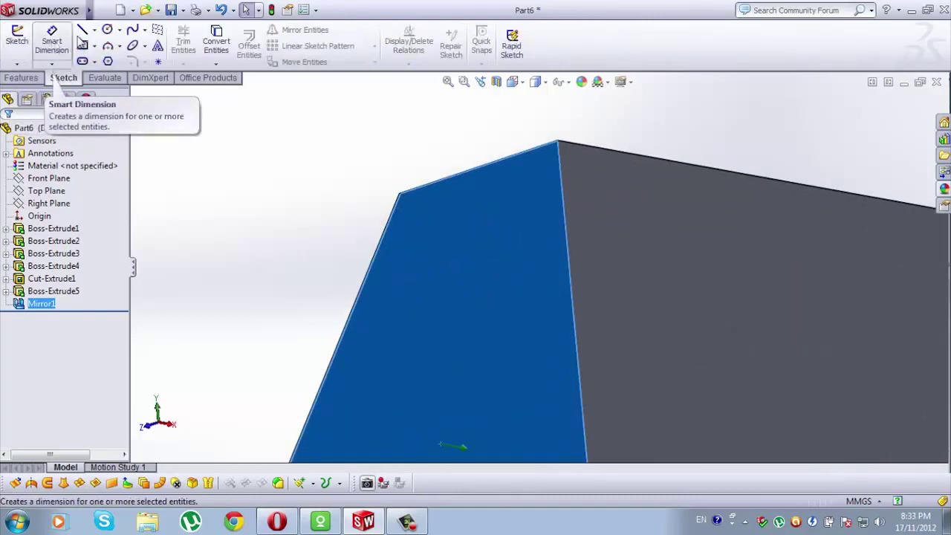
left_click(84, 33)
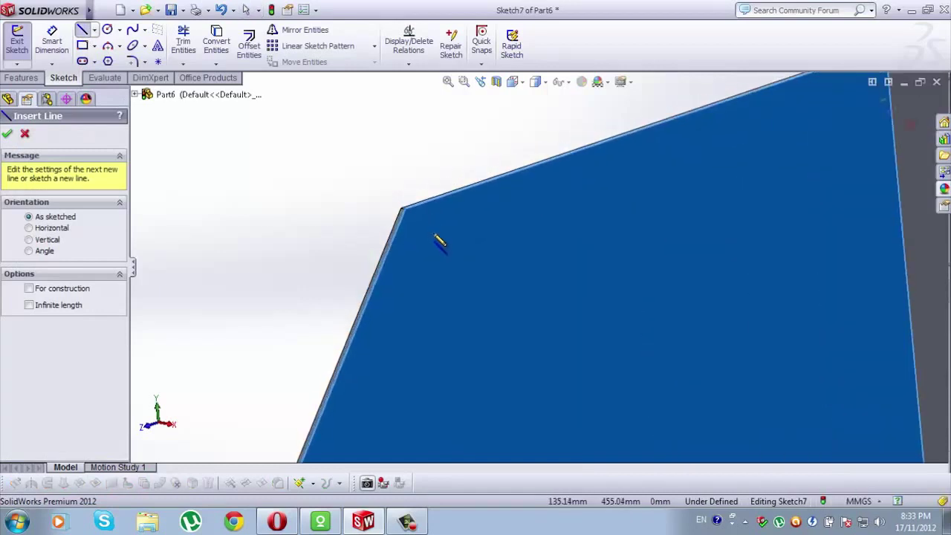
left_click(405, 205)
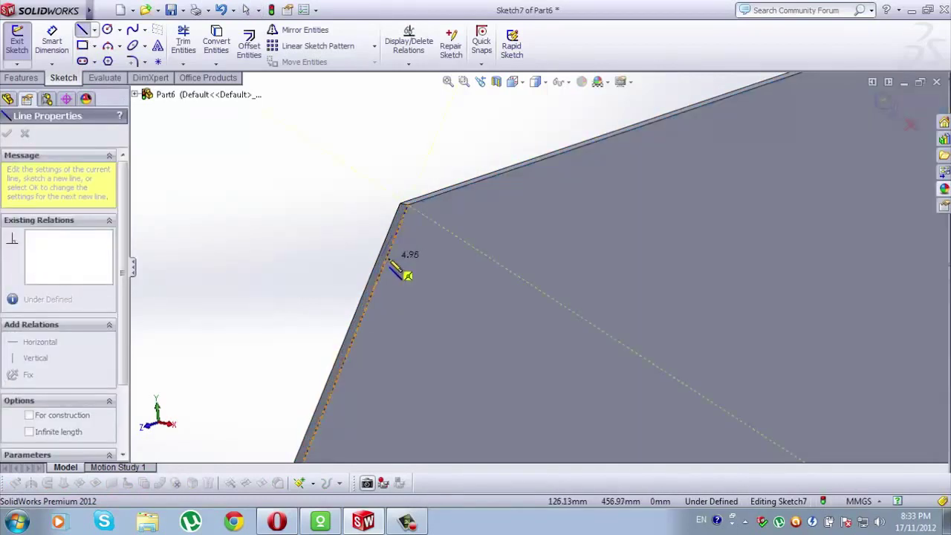
left_click(390, 260)
Close the strip profile with a horizontal line to the back wall, a short line up to the corner, and one along the upper edge.
middle_click_drag(834, 153, 742, 176)
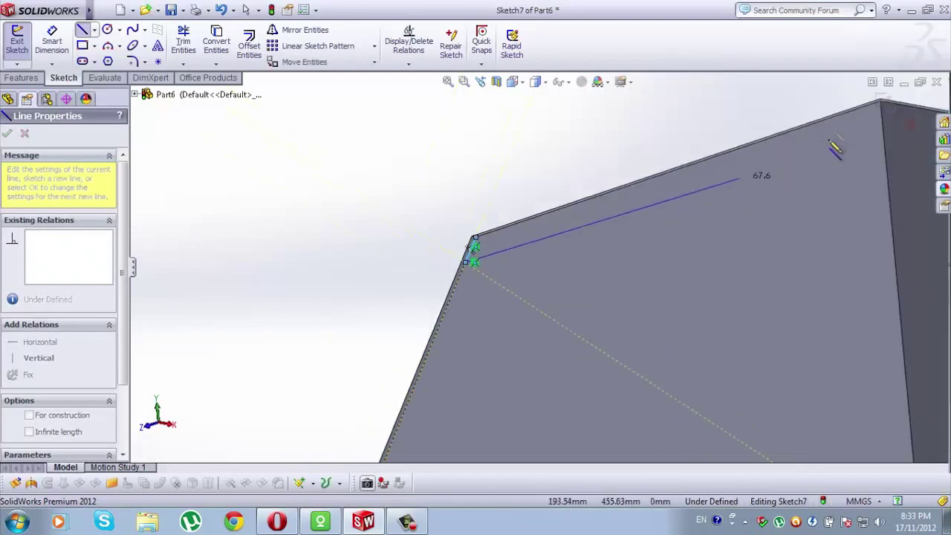
left_click(885, 127)
middle_click_drag(892, 133, 663, 211)
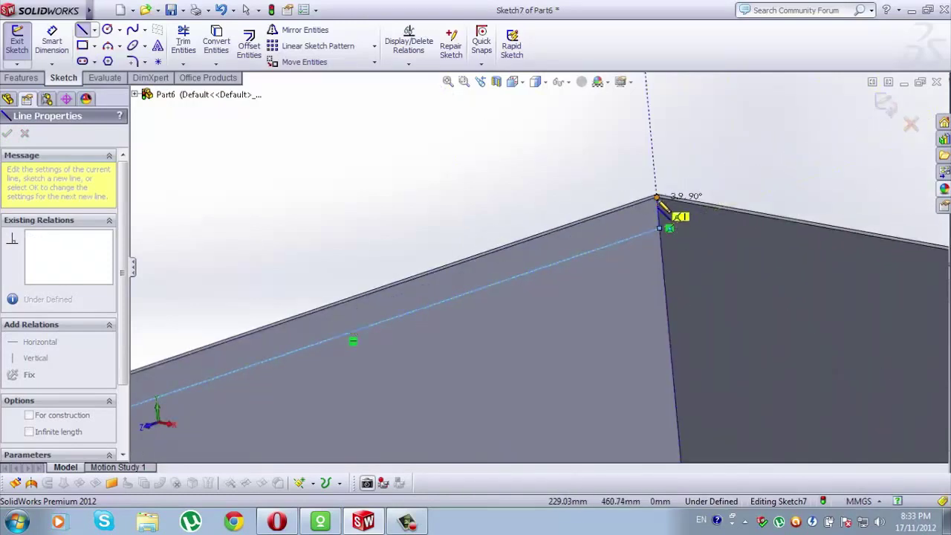
middle_click_drag(489, 270, 386, 369)
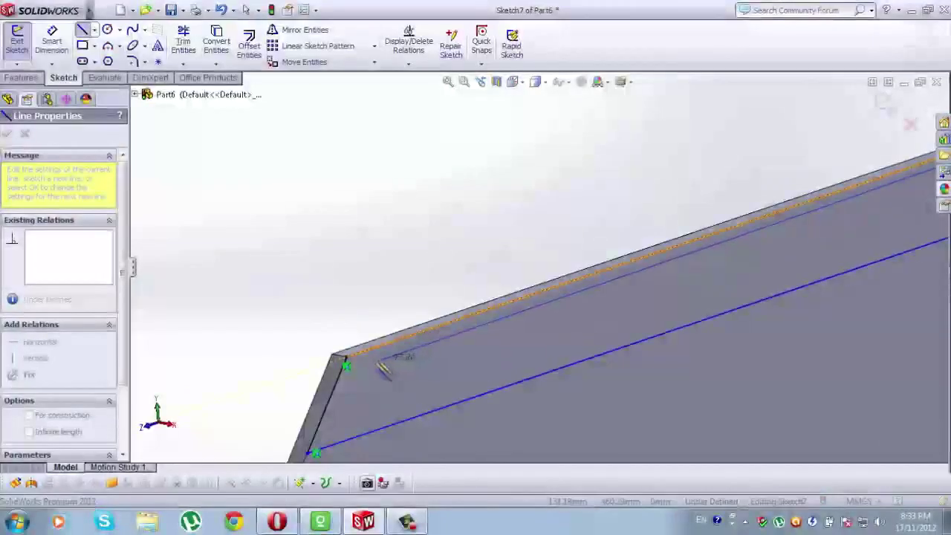
key("Escape")
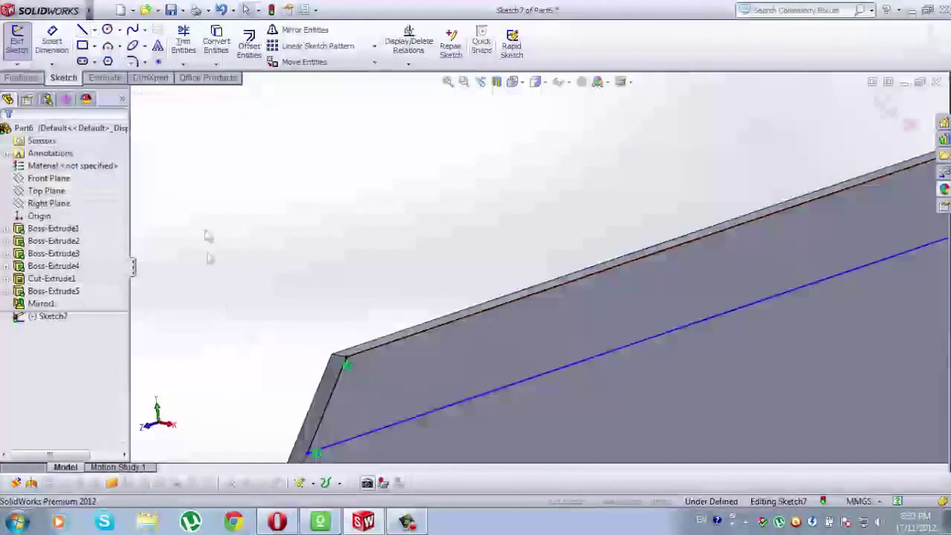
Dimension the distance between the strip profile's two long lines to 1 mm.
left_click(52, 41)
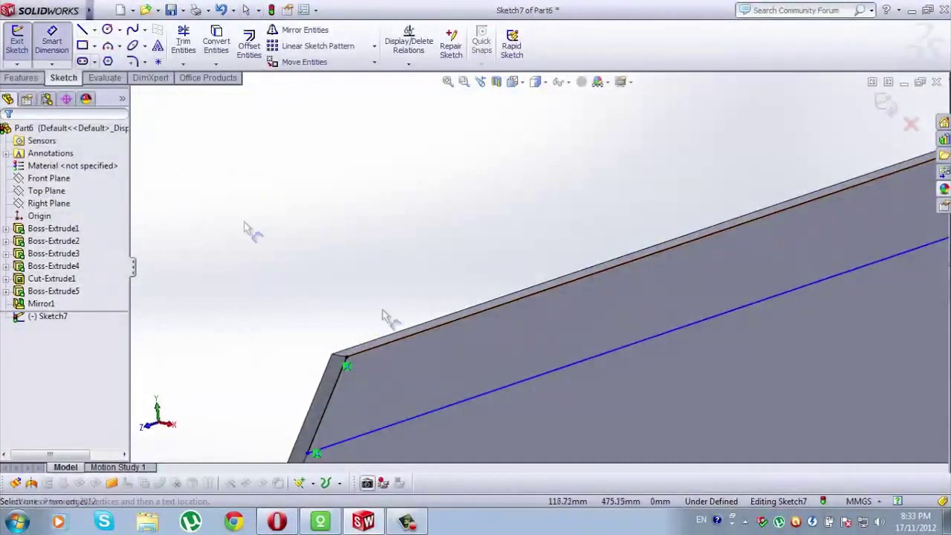
left_click(554, 375)
left_click(532, 291)
left_click(550, 340)
type("1")
key("Return")
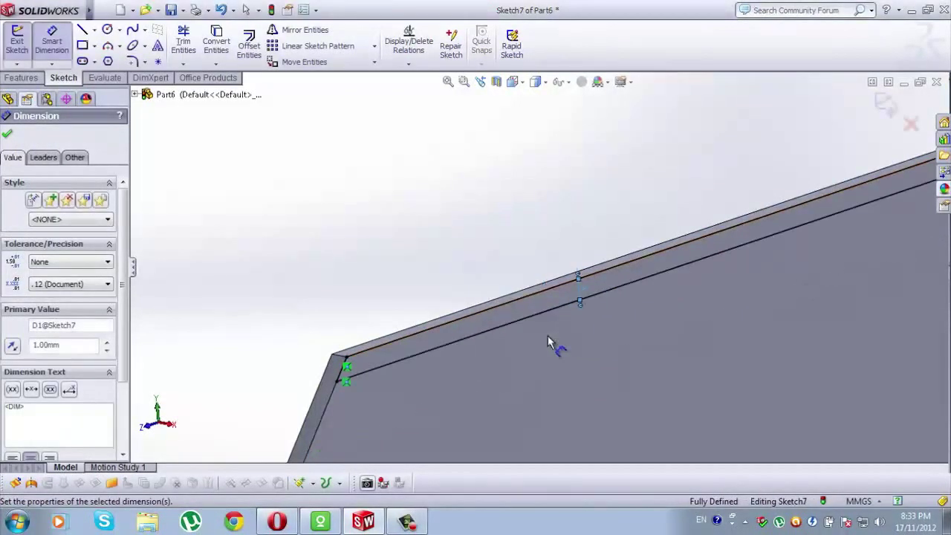
left_click(7, 134)
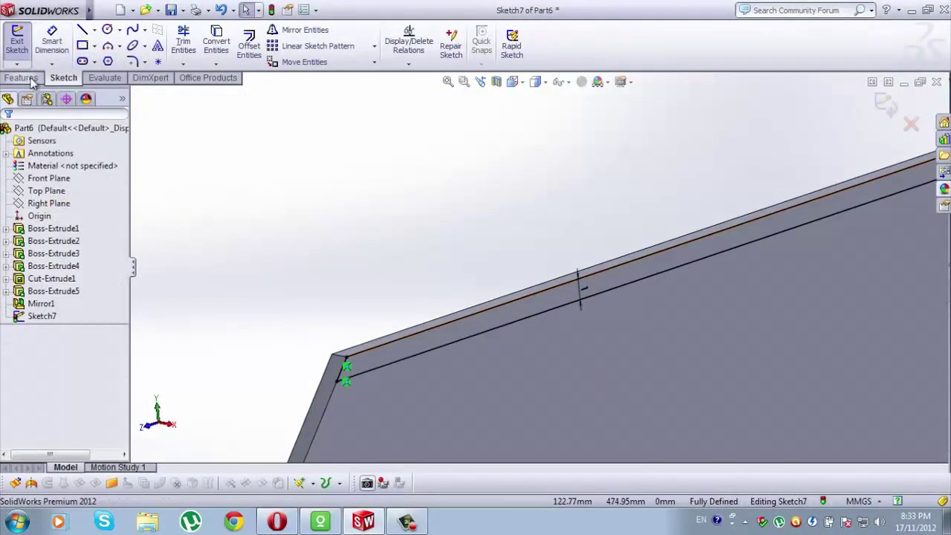
Extrude the strip profile up to the inner face of the opposite side wall to form the top wall.
left_click(31, 79)
left_click(23, 42)
middle_click_drag(591, 468, 927, 305)
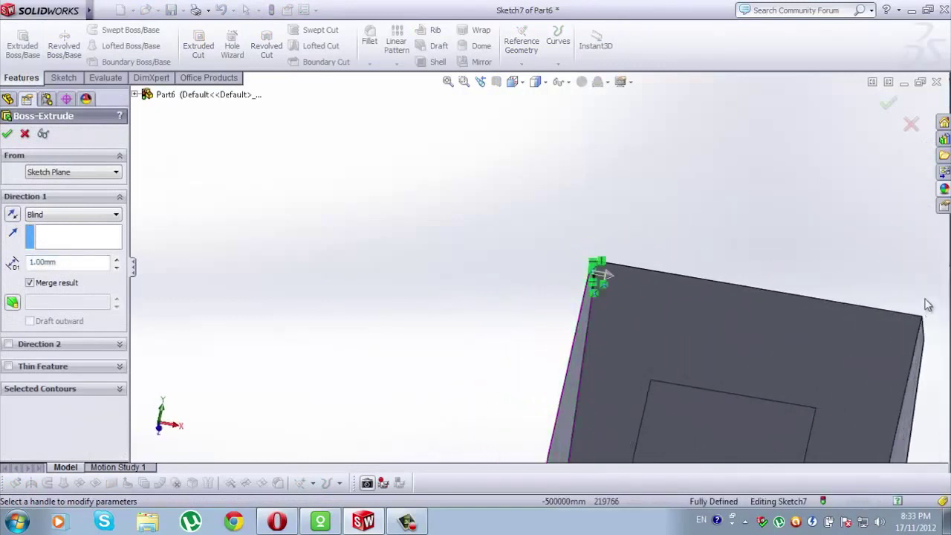
scroll(927, 305, "down", 4)
middle_click_drag(849, 371, 866, 363)
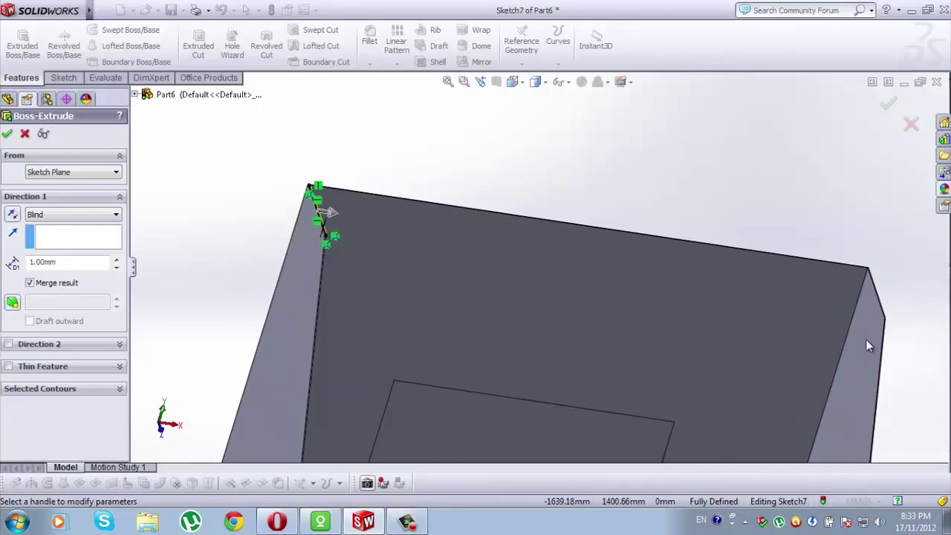
left_click(866, 342)
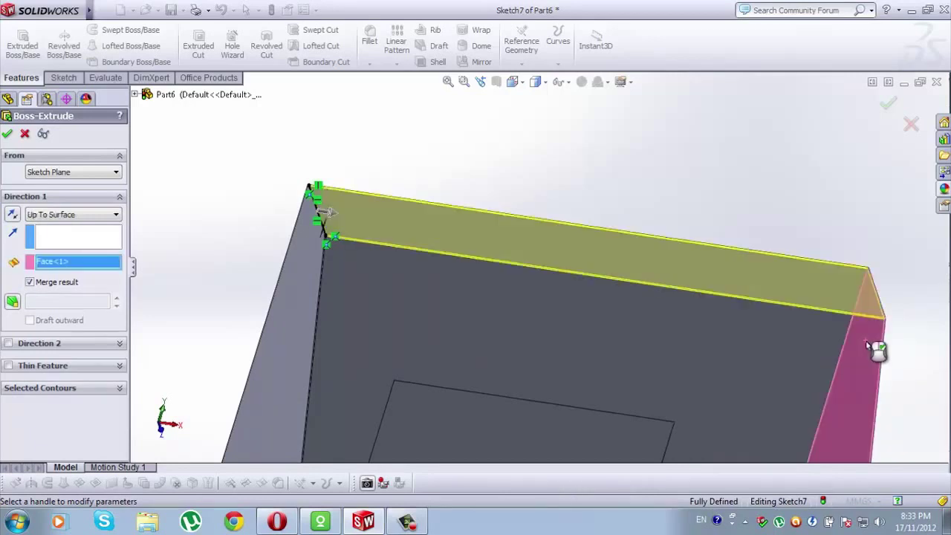
key("Return")
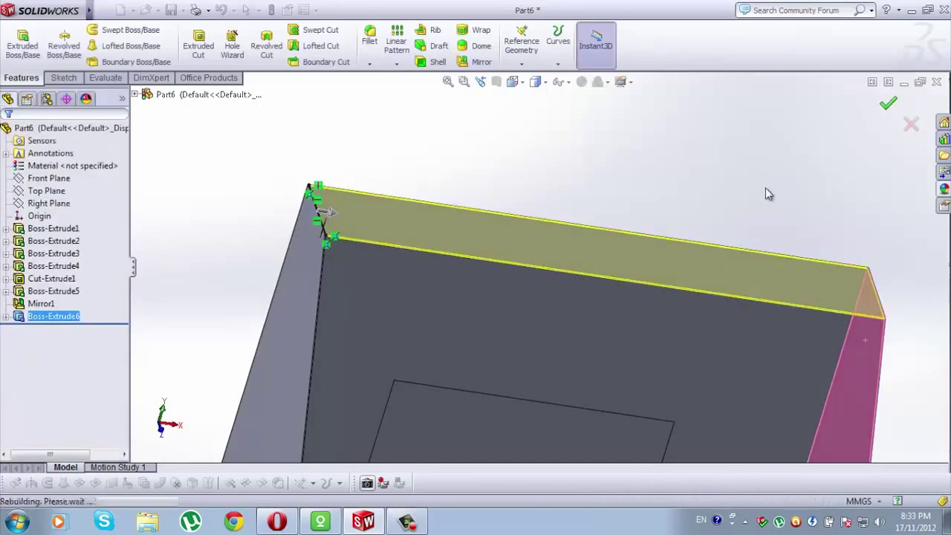
Apply the polished aluminum appearance to the part.
scroll(750, 182, "up", 6)
middle_click_drag(609, 329, 850, 266)
left_click(943, 189)
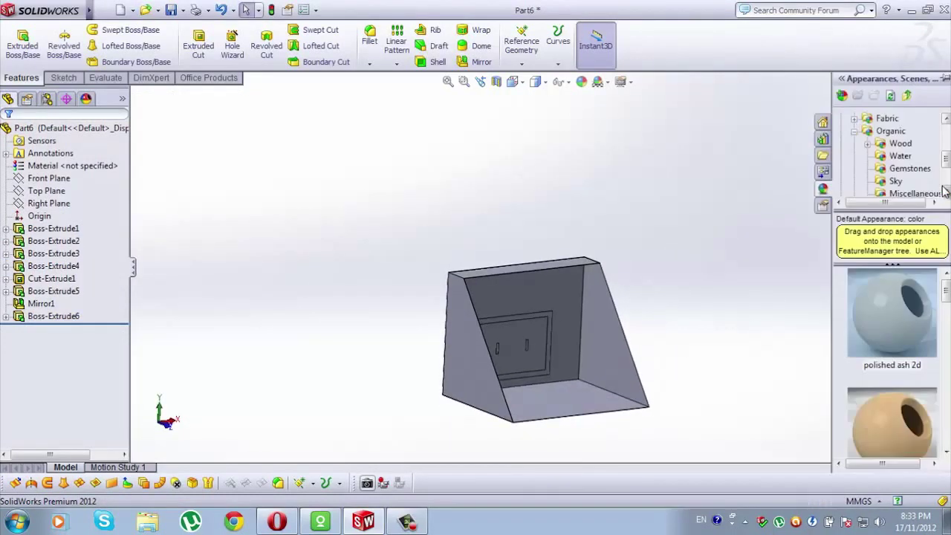
left_click_drag(947, 162, 946, 152)
left_click(884, 143)
left_click(855, 144)
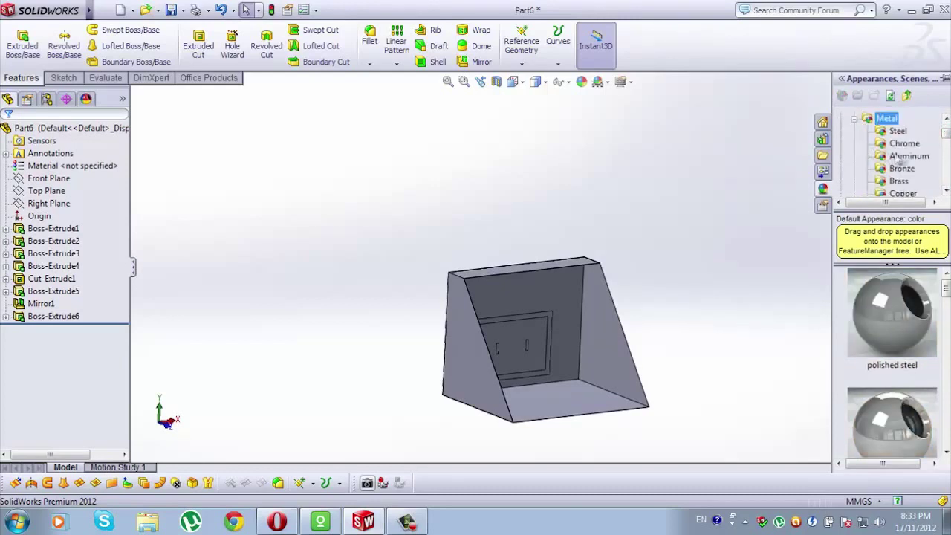
left_click(908, 158)
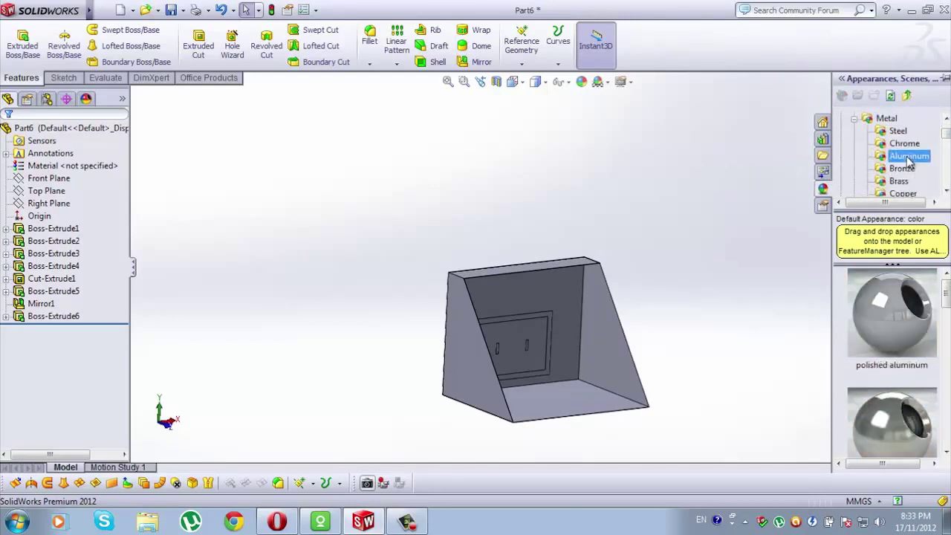
left_click(895, 306)
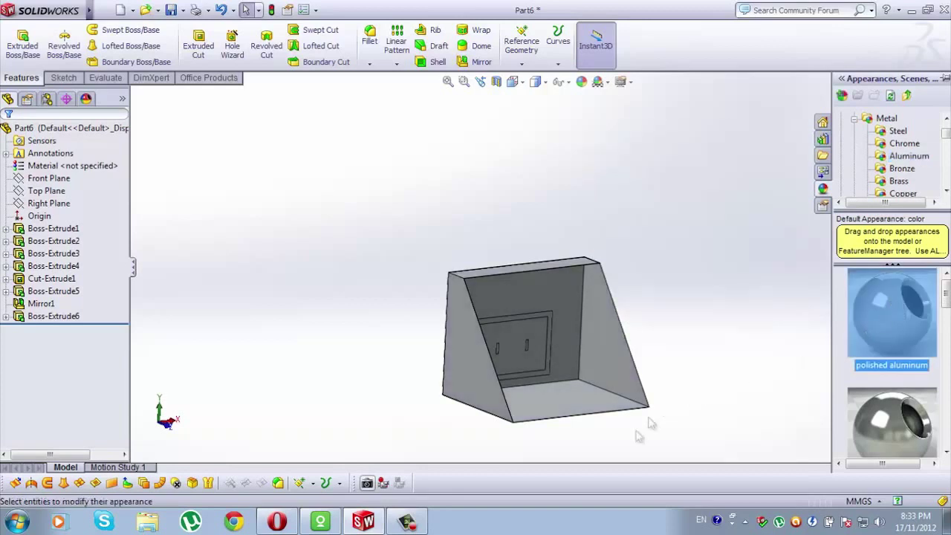
middle_click_drag(594, 448, 694, 481)
scroll(553, 401, "down", 3)
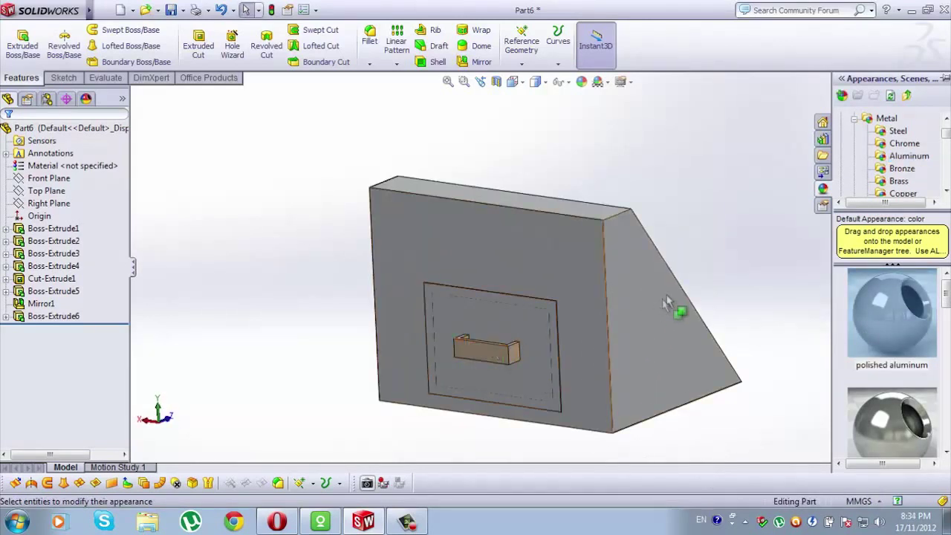
middle_click_drag(690, 382, 622, 350)
scroll(639, 351, "up", 2)
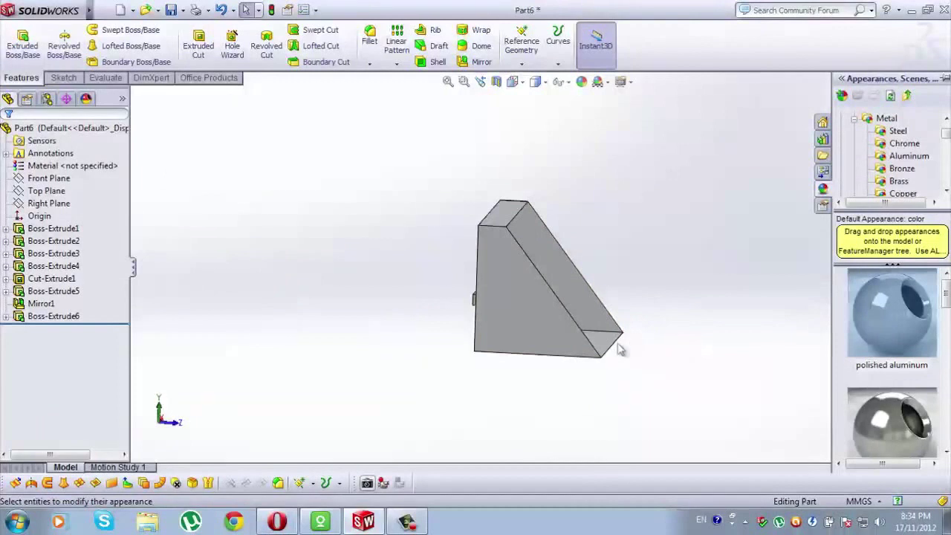
Save the part as Part1 in a new Desktop folder named Solar Oven.
left_click(171, 9)
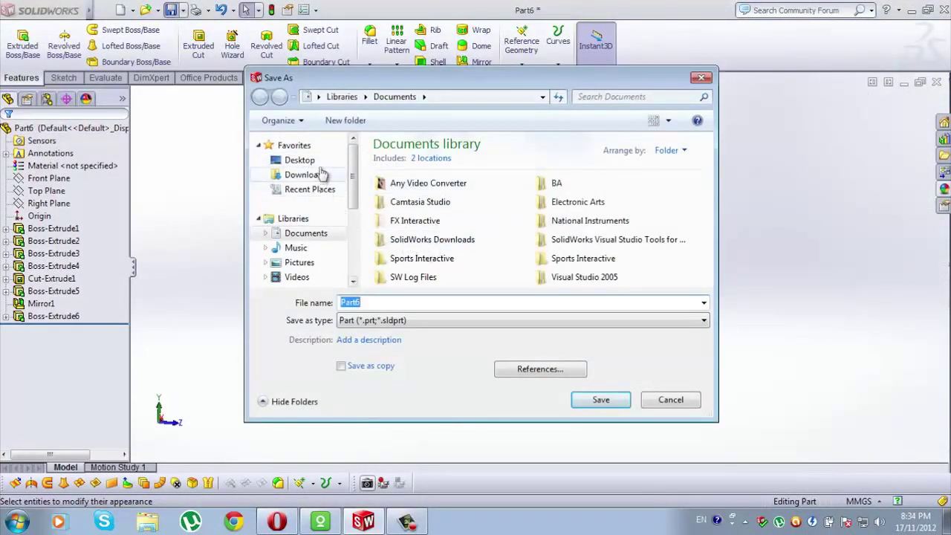
left_click(301, 160)
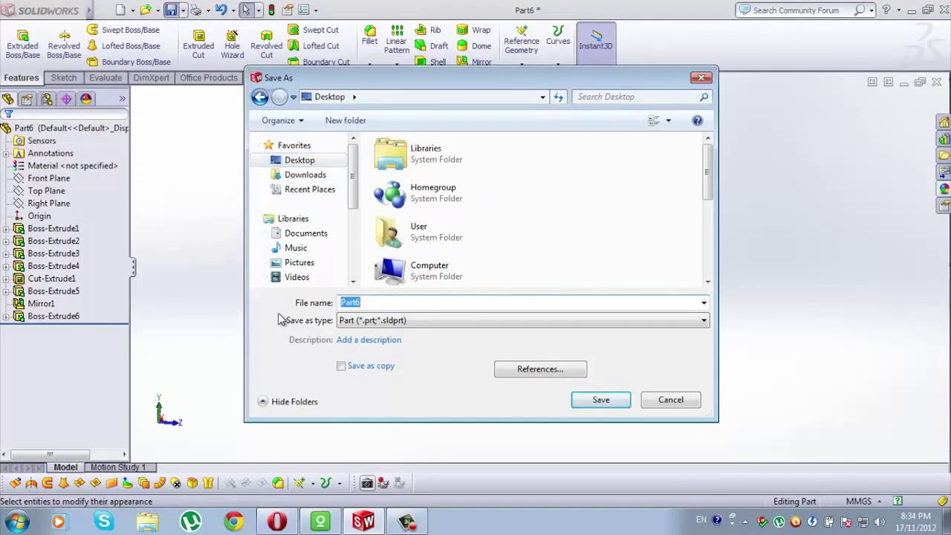
type("Sola")
right_click(554, 233)
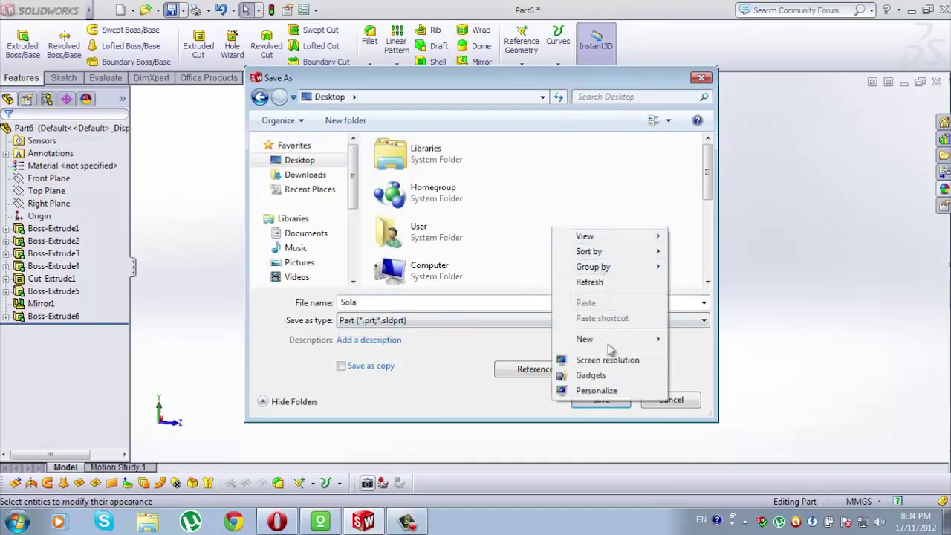
key("Escape")
right_click(626, 190)
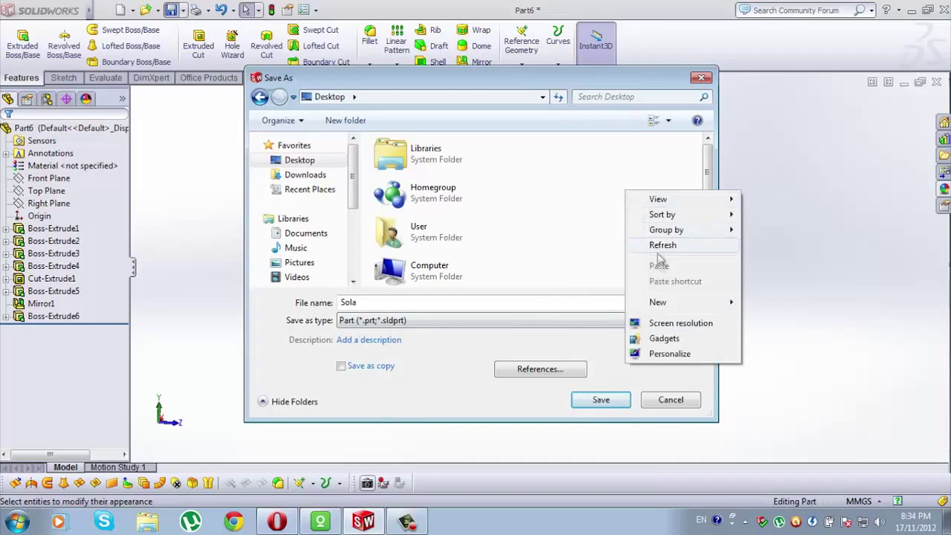
mouse_move(668, 299)
left_click(765, 301)
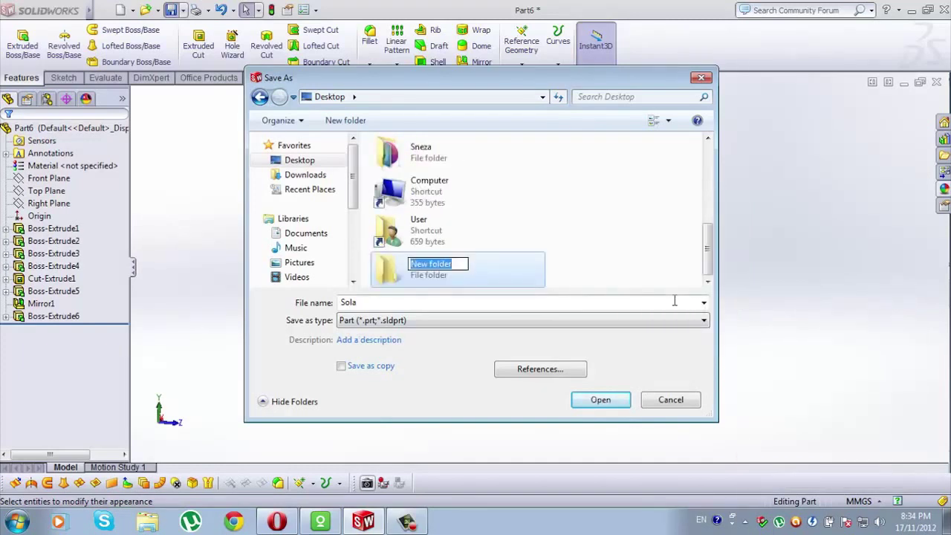
type("SO")
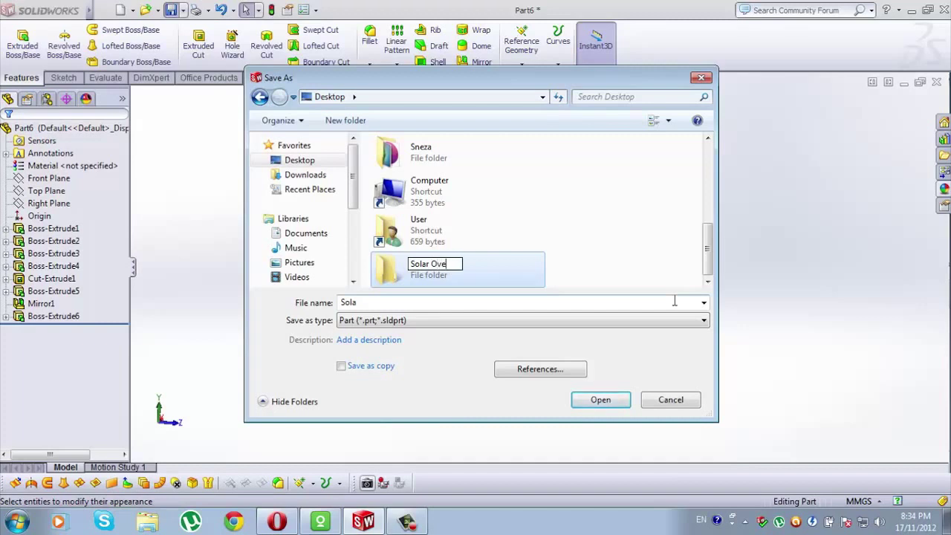
left_click(600, 399)
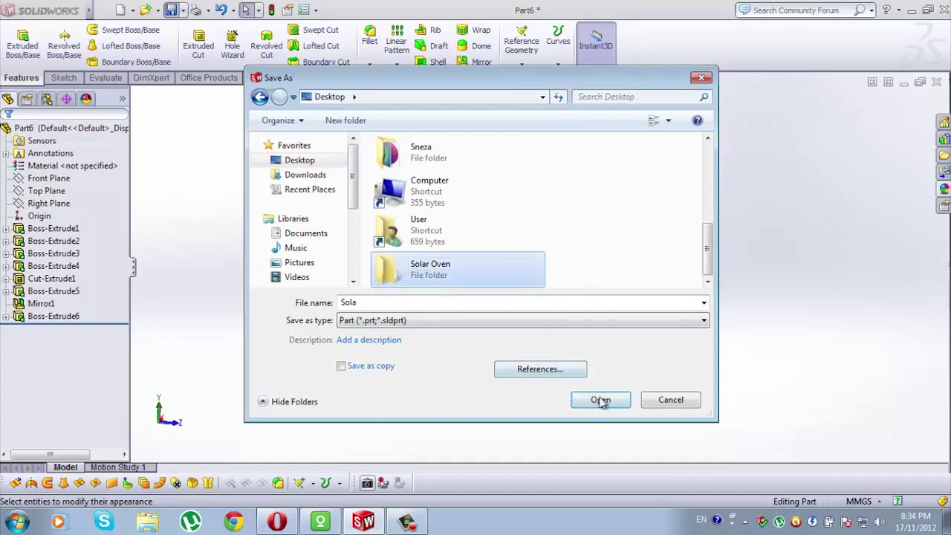
left_click(612, 401)
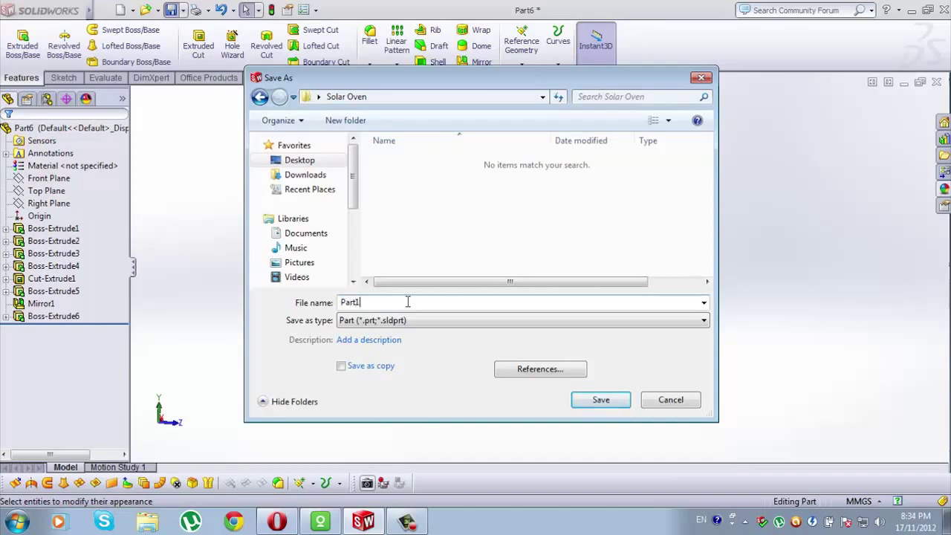
left_click(619, 401)
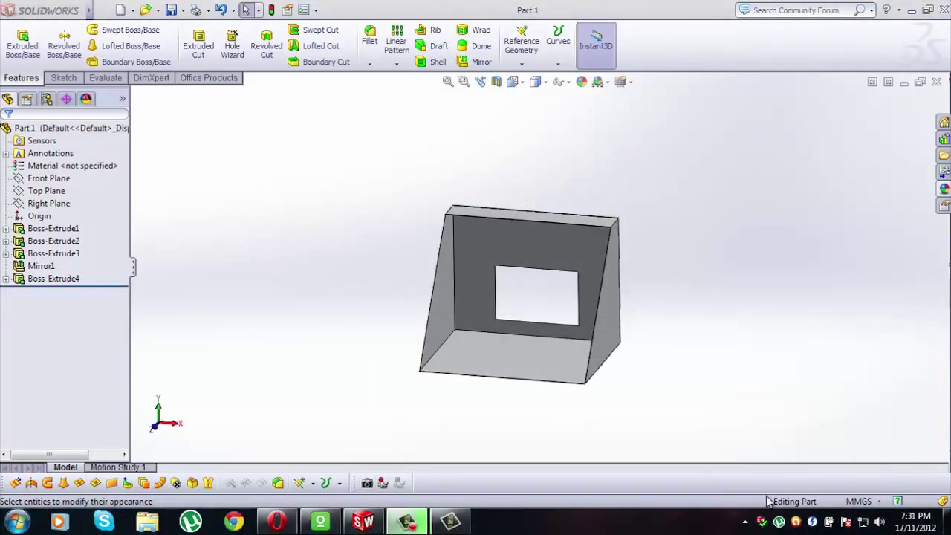
Create a new part document.
left_click(121, 10)
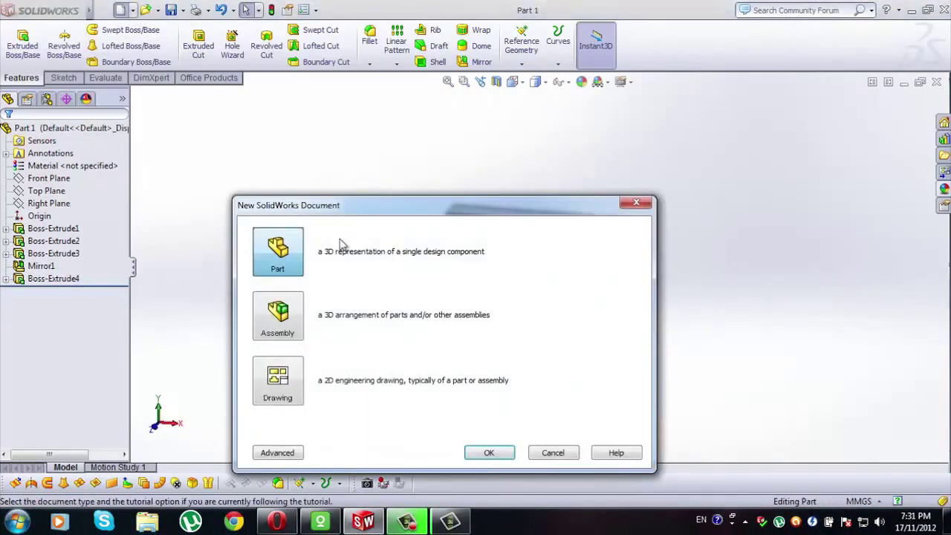
double_click(295, 251)
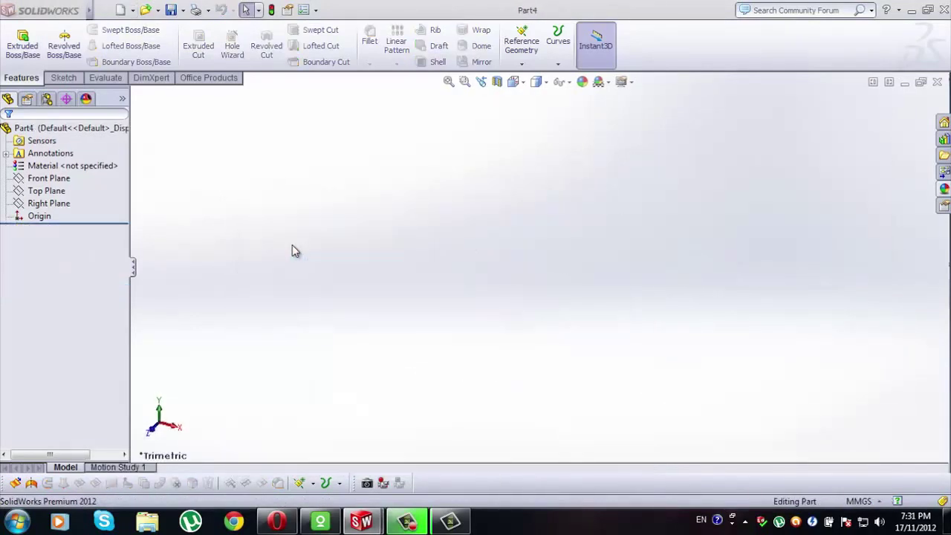
Sketch a slanted closed parallelogram on the Right Plane from the origin, about 197 mm long with horizontal ends about 17 mm wide.
left_click(60, 204)
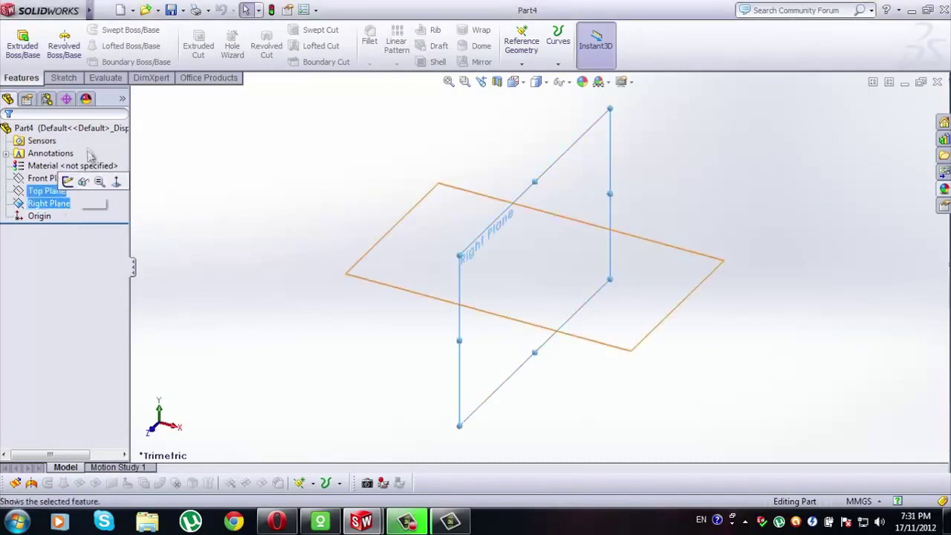
left_click(70, 80)
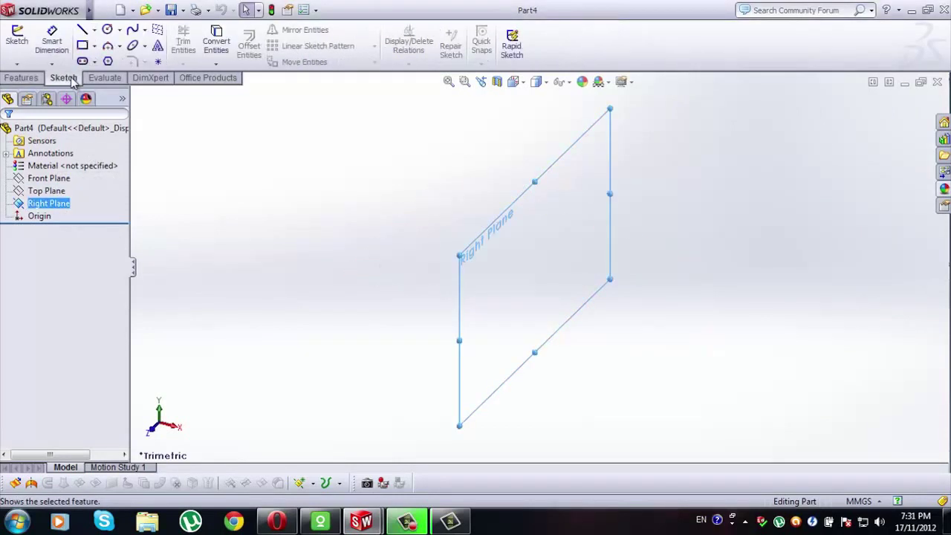
left_click(84, 33)
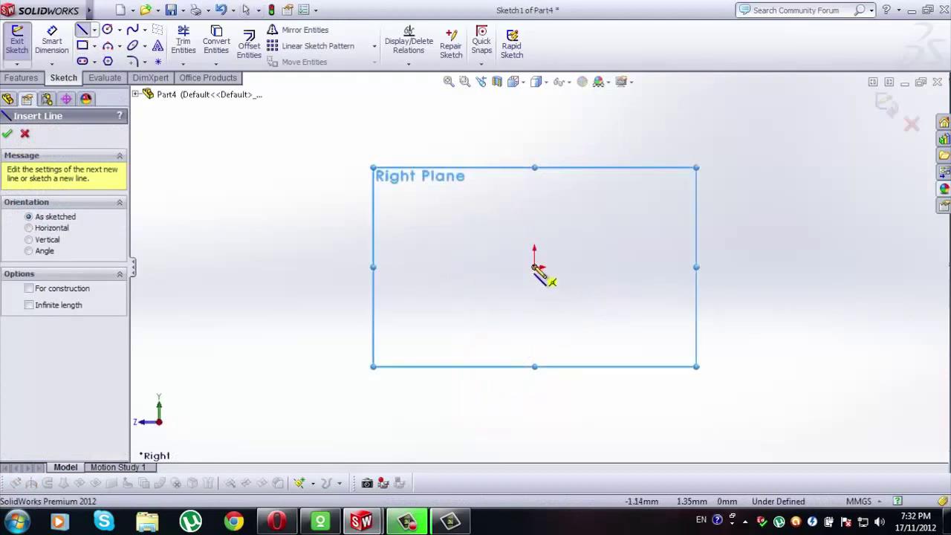
left_click(535, 266)
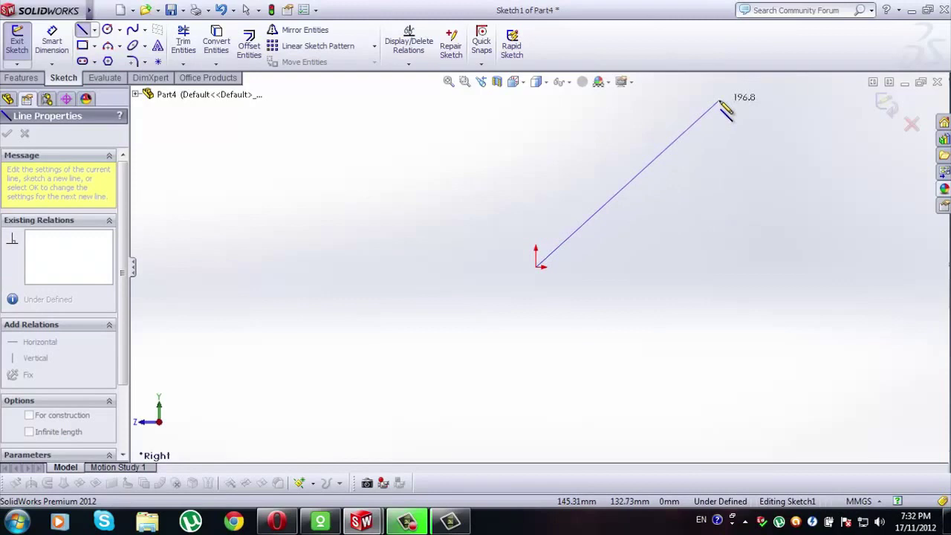
left_click(719, 101)
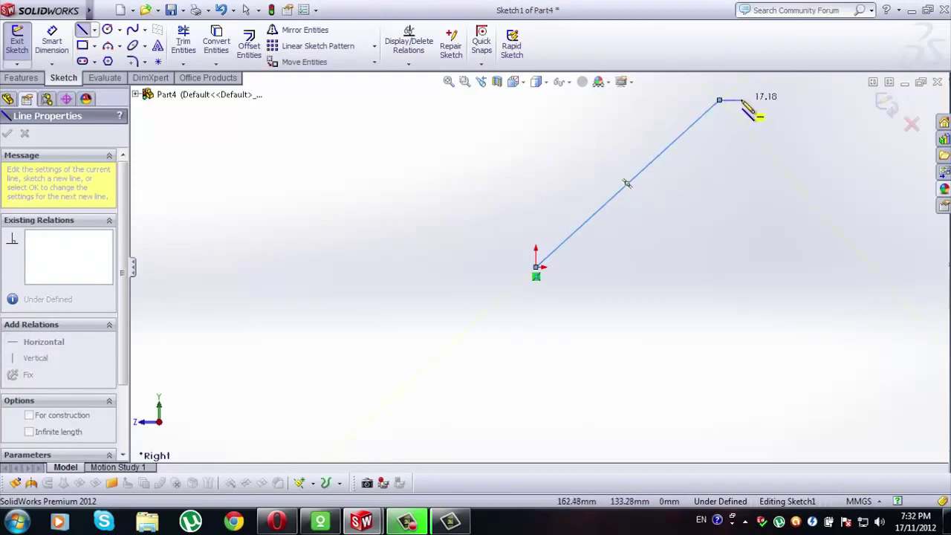
left_click(741, 100)
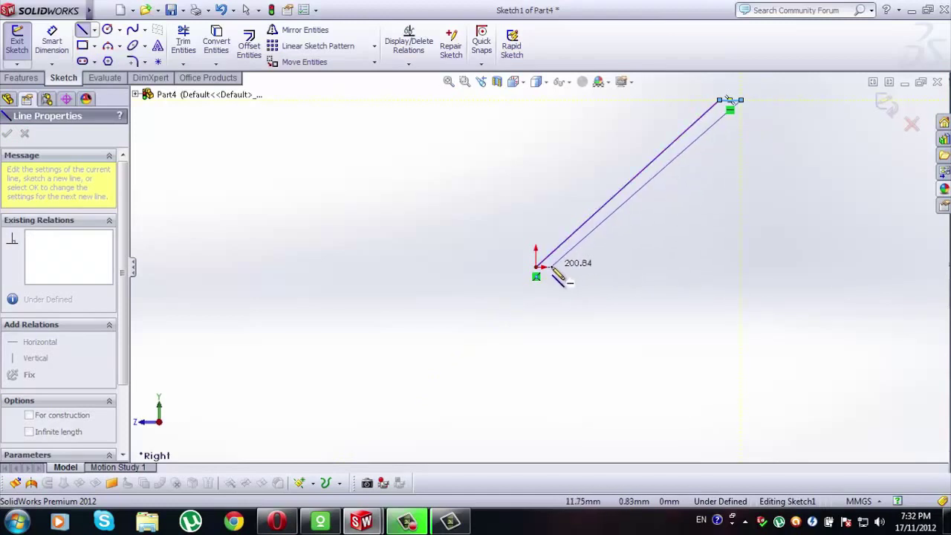
left_click(557, 267)
left_click(536, 266)
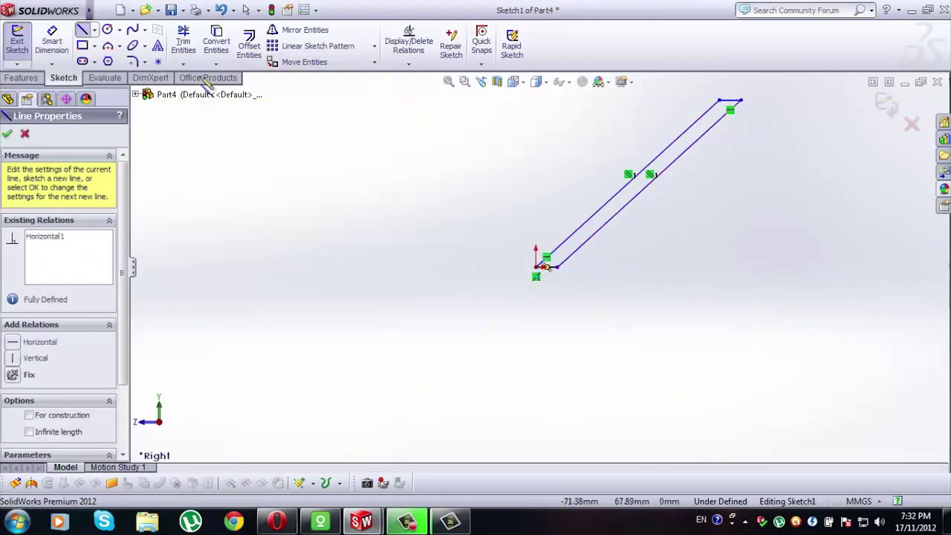
Dimension the angle between the slanted line and the horizontal base line at the origin as 127.97°.
left_click(51, 41)
scroll(590, 331, "down", 4)
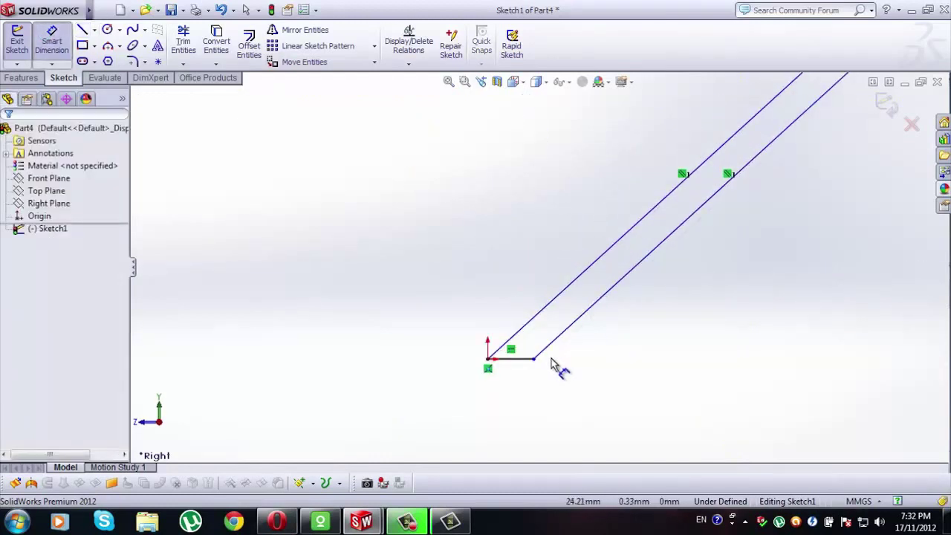
scroll(553, 364, "down", 3)
left_click(492, 344)
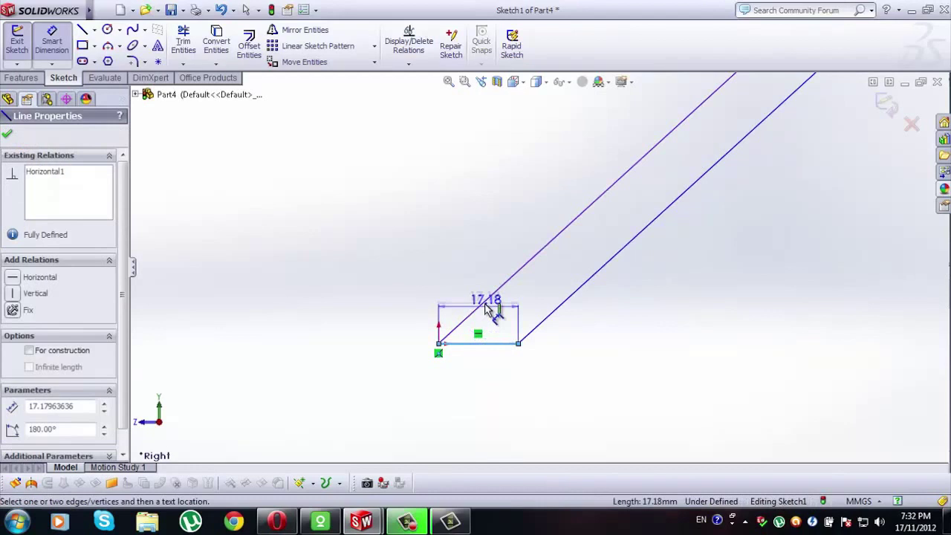
left_click(475, 309)
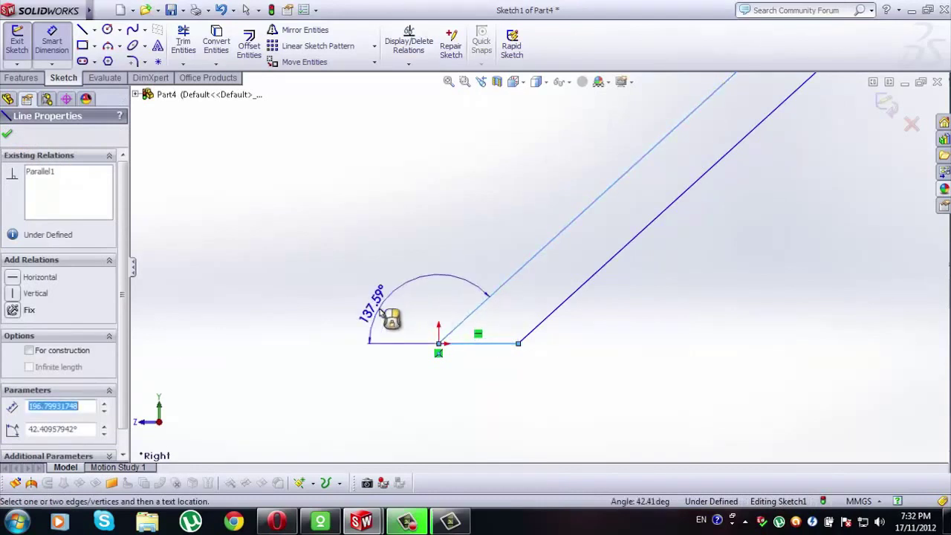
left_click(391, 318)
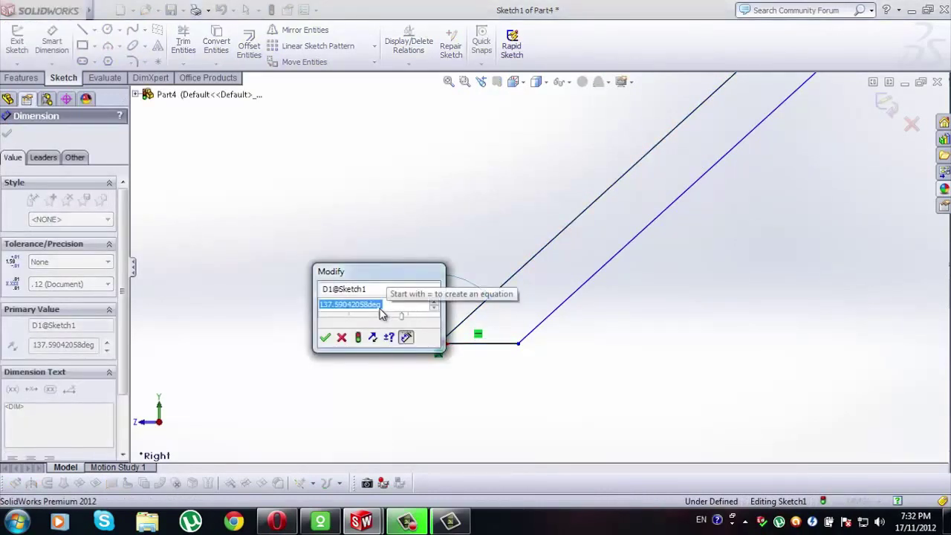
type("1")
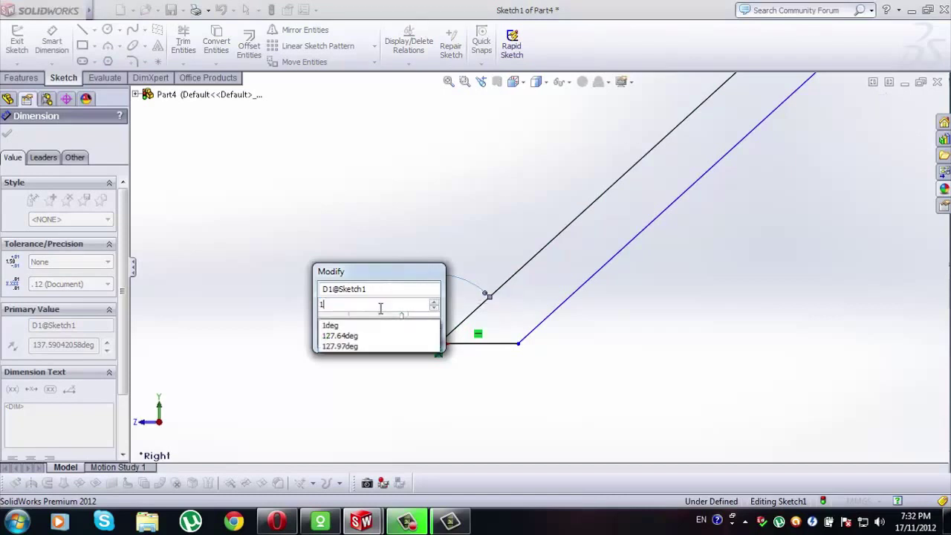
type("27.97")
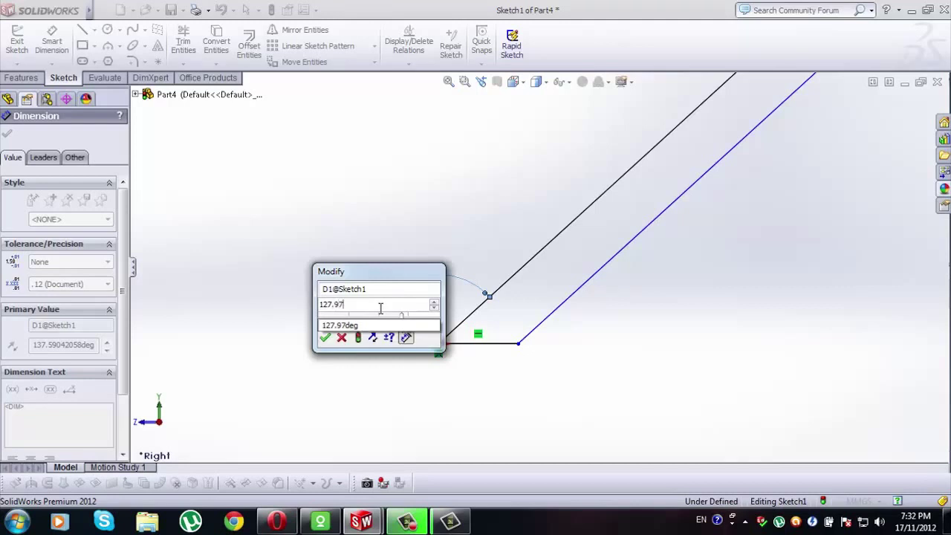
key("Return")
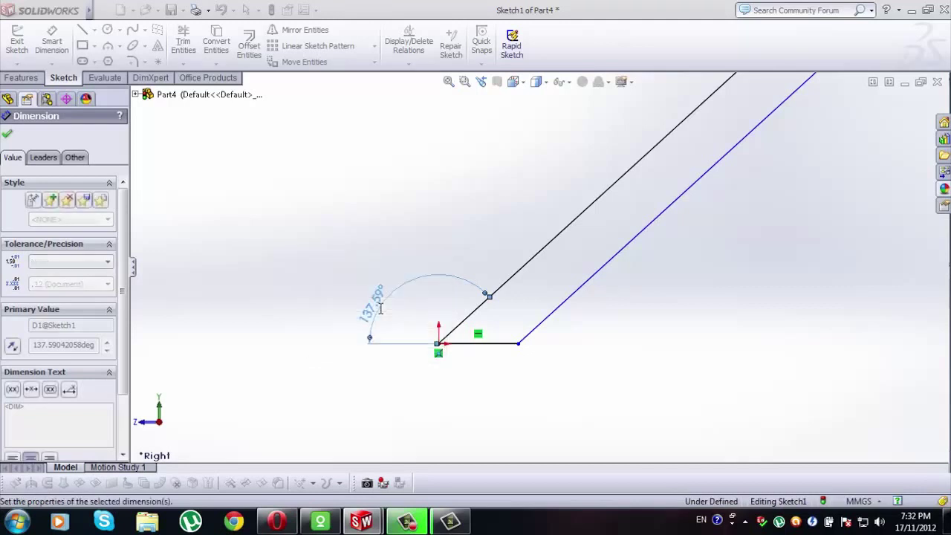
left_click(604, 315)
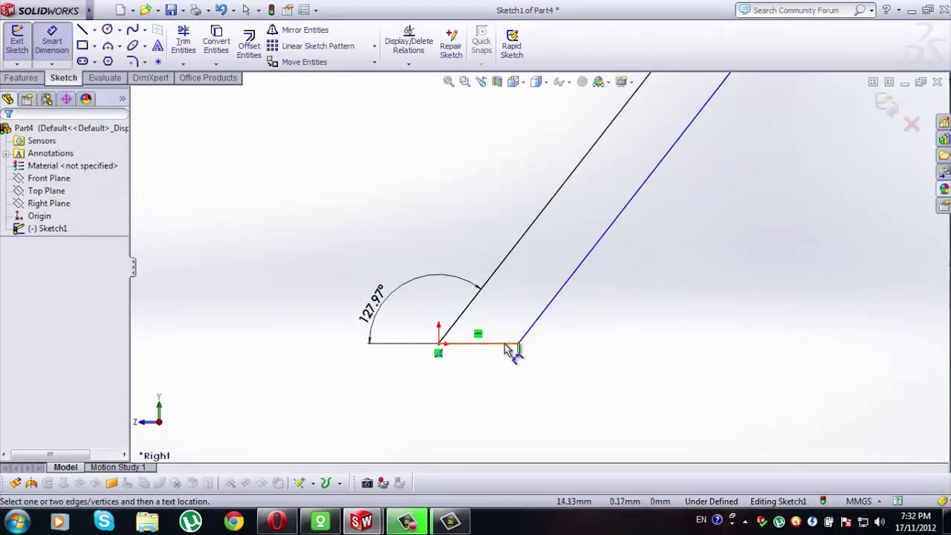
Set the distance between the two parallel slanted lines to 3 mm.
left_click(556, 300)
left_click(520, 251)
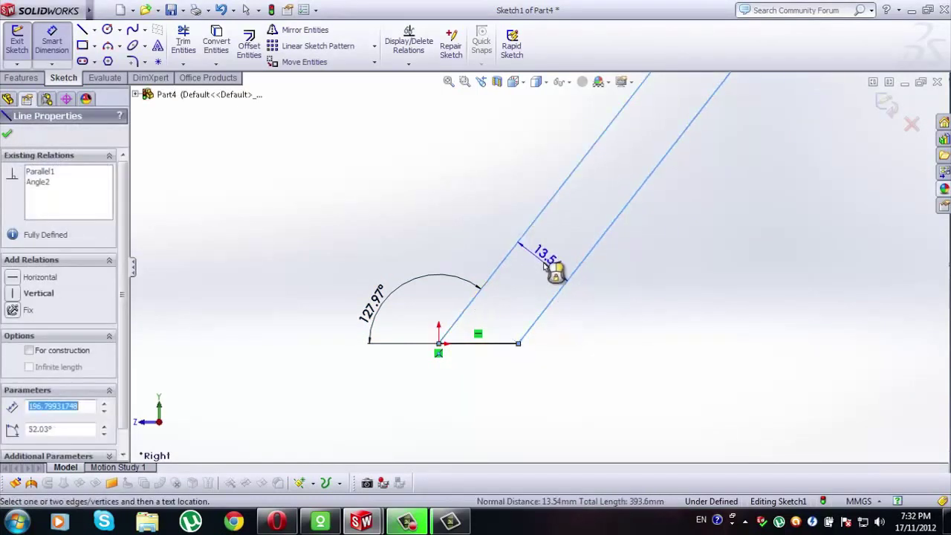
left_click(552, 270)
type("3")
key("Return")
left_click(626, 289)
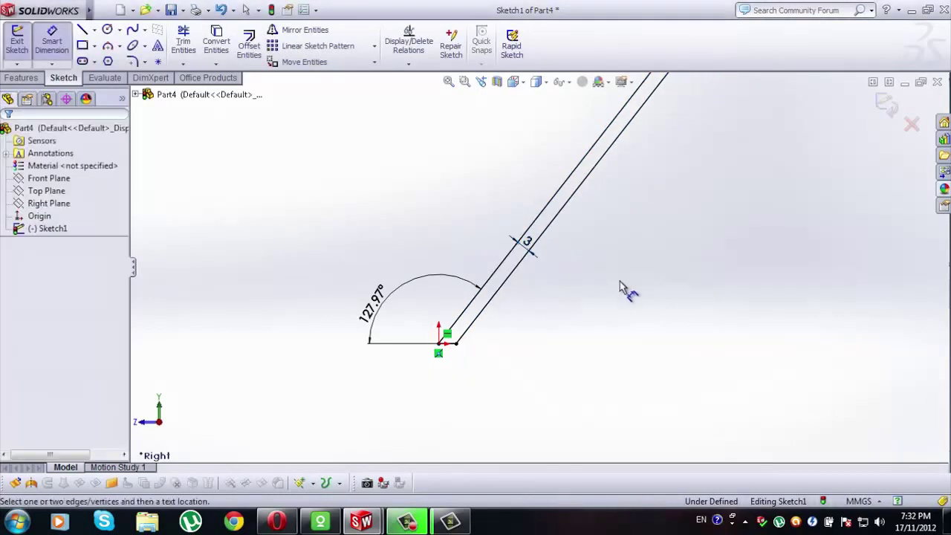
Dimension the vertical height from the origin to the profile's upper end point as 459 mm.
scroll(627, 286, "up", 5)
scroll(597, 206, "down", 6)
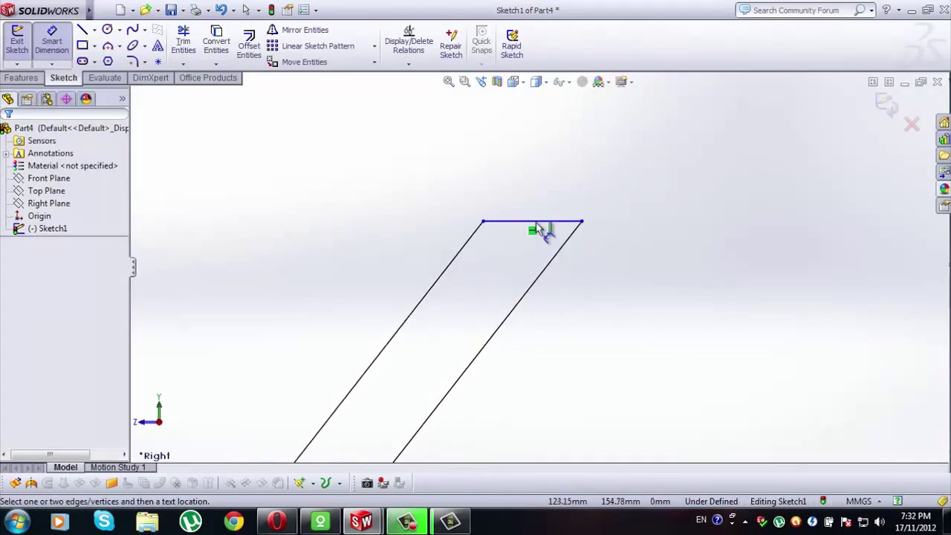
left_click(546, 222)
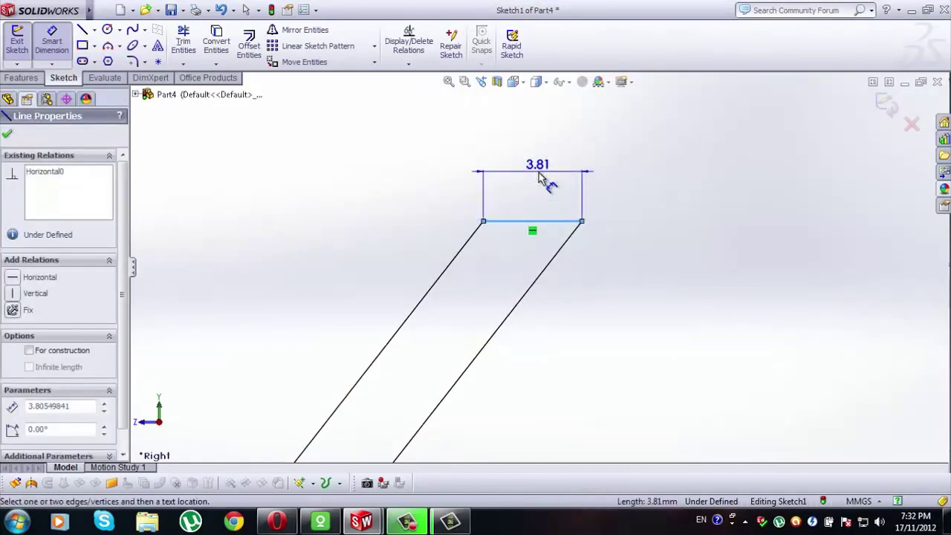
key("Escape")
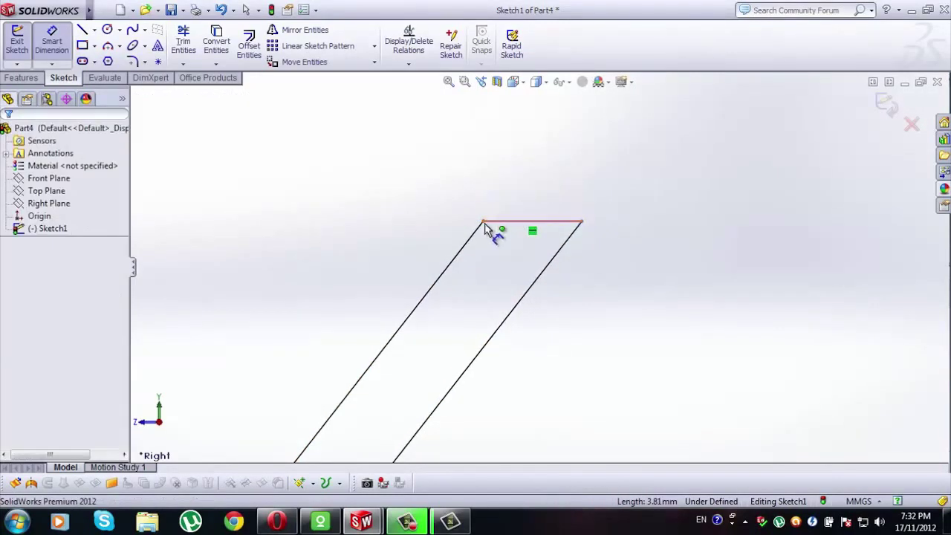
left_click(483, 221)
mouse_move(483, 228)
left_mouse_down()
mouse_move(395, 451)
mouse_move(420, 438)
mouse_move(455, 363)
mouse_move(478, 379)
left_mouse_up()
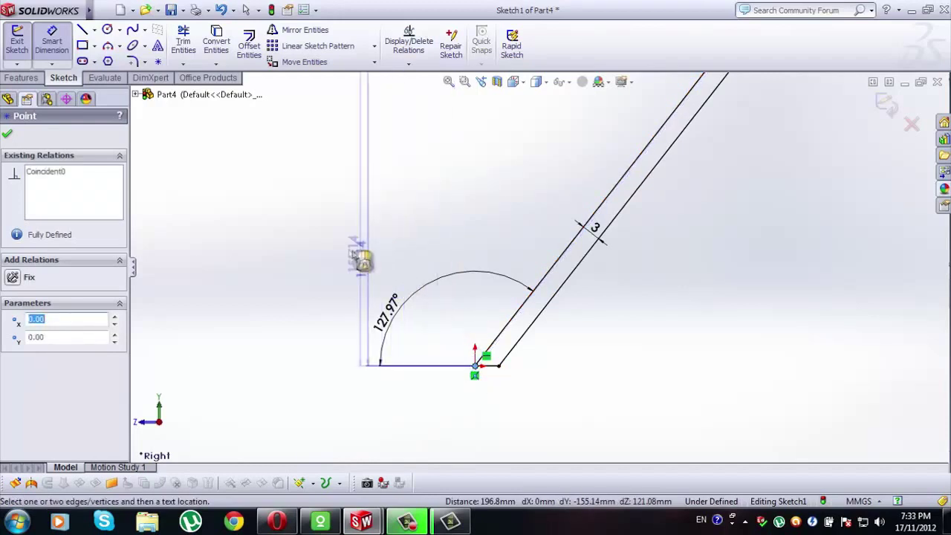
left_click(336, 260)
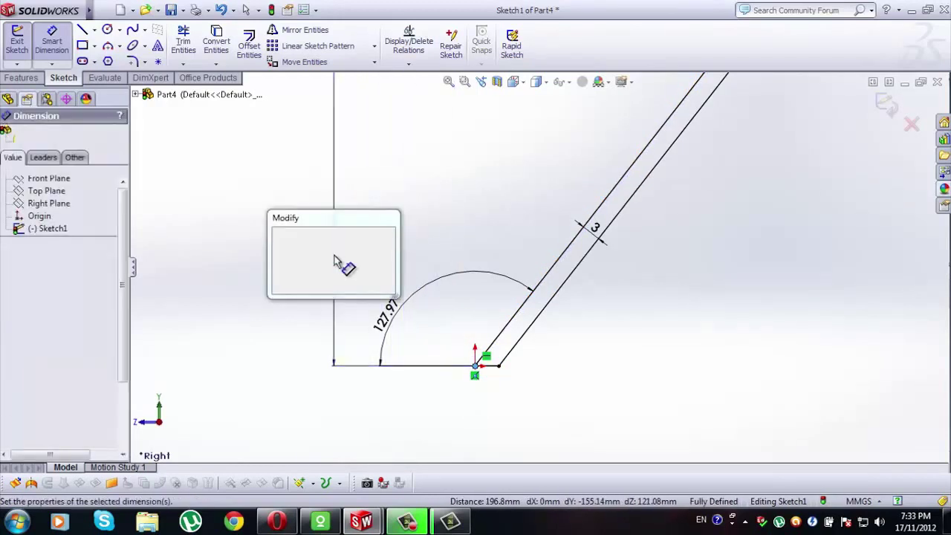
type("45")
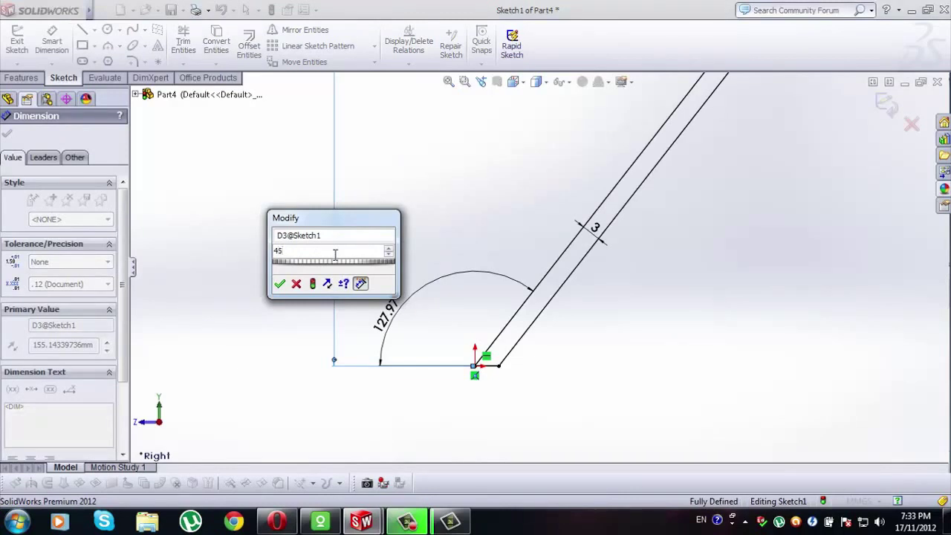
type("9")
key("Return")
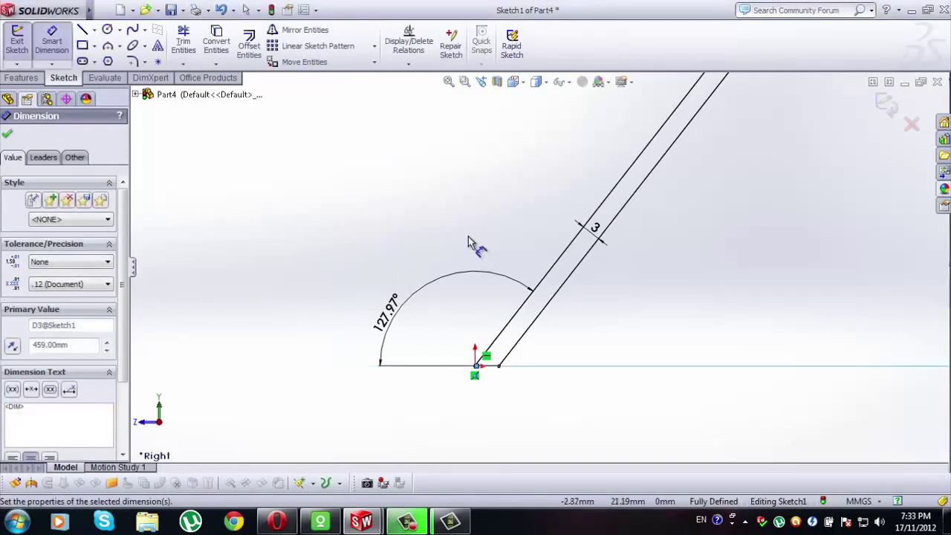
scroll(546, 238, "up", 3)
scroll(572, 211, "up", 5)
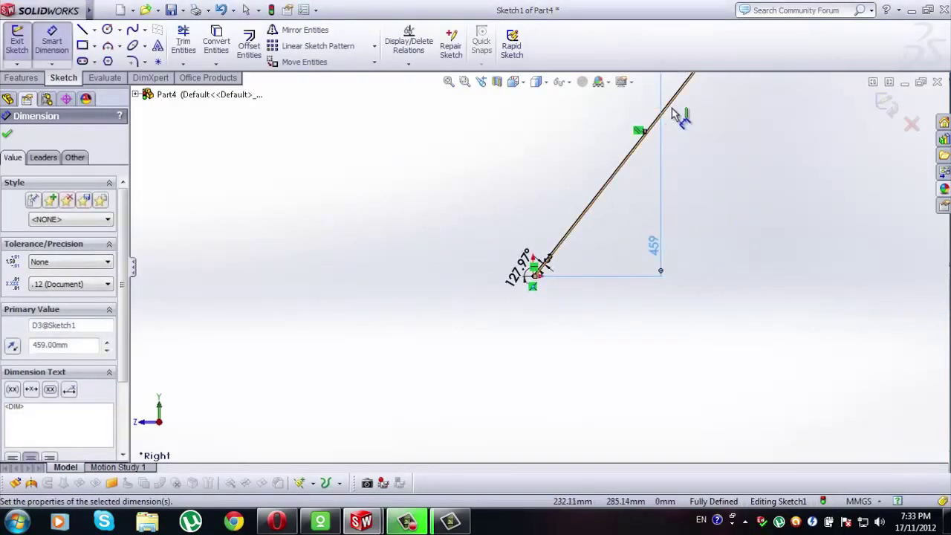
scroll(658, 128, "down", 5)
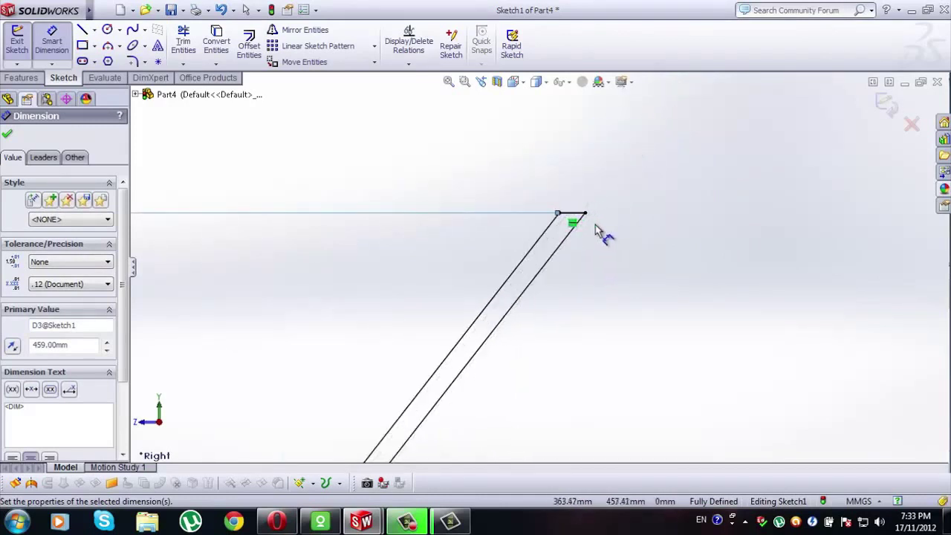
key("Escape")
key("Escape")
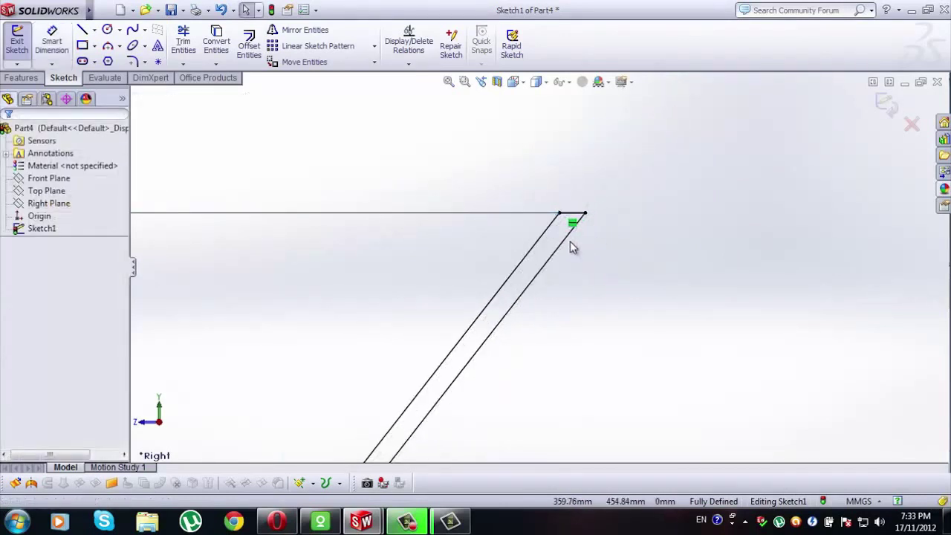
Extrude the slanted profile 598 mm in one direction with a Blind end condition.
left_click(21, 77)
left_click(22, 46)
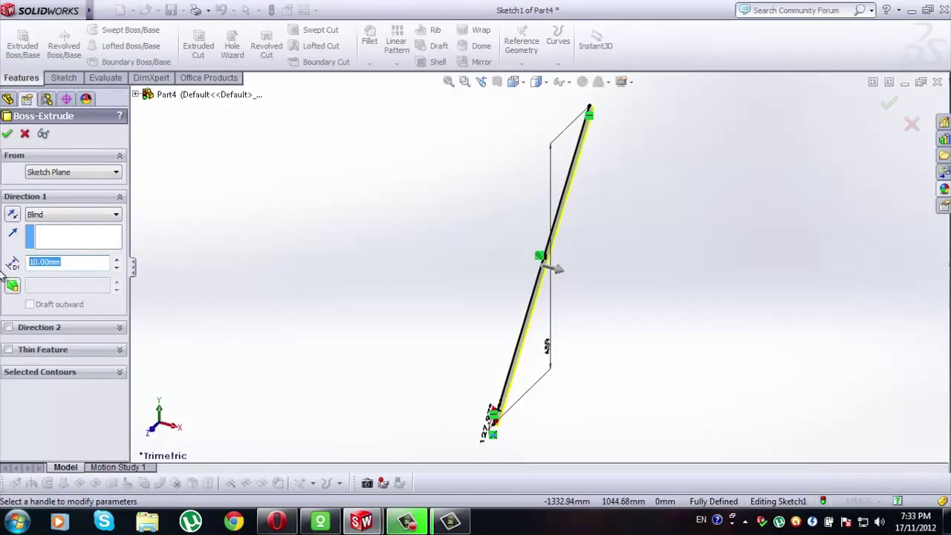
type("55")
key("Return")
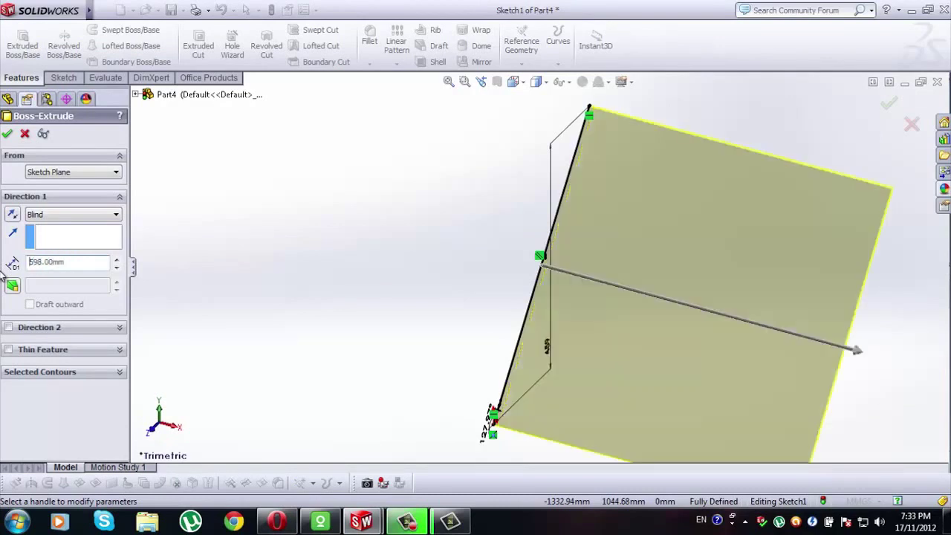
left_click(8, 136)
Save the panel part as Glass in the Solar Oven folder.
scroll(668, 278, "up", 3)
middle_click_drag(658, 319, 660, 342)
scroll(598, 297, "down", 4)
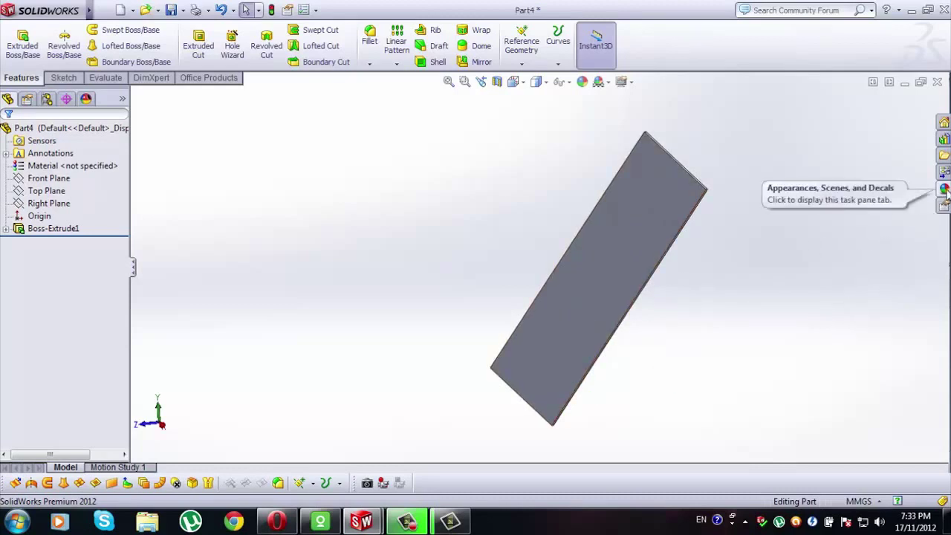
middle_click_drag(694, 231, 477, 271)
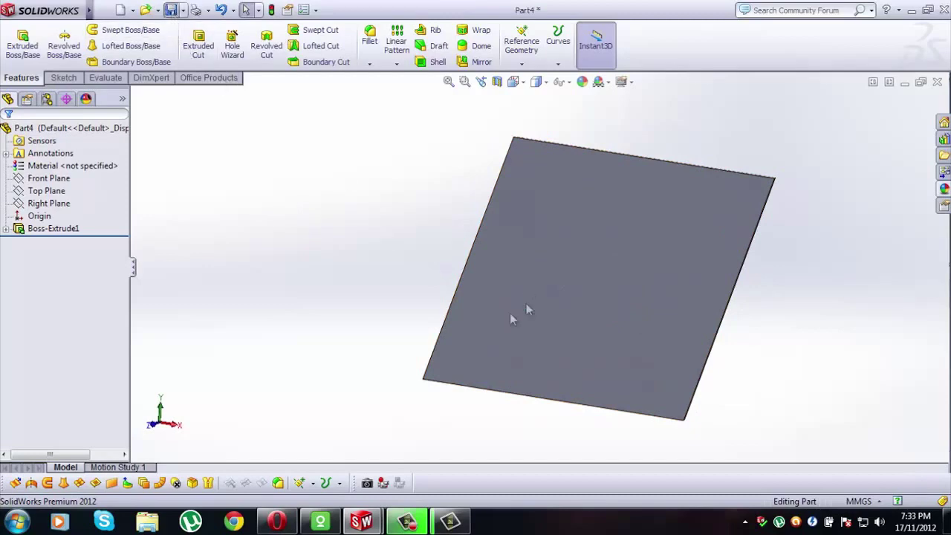
key("ctrl+s")
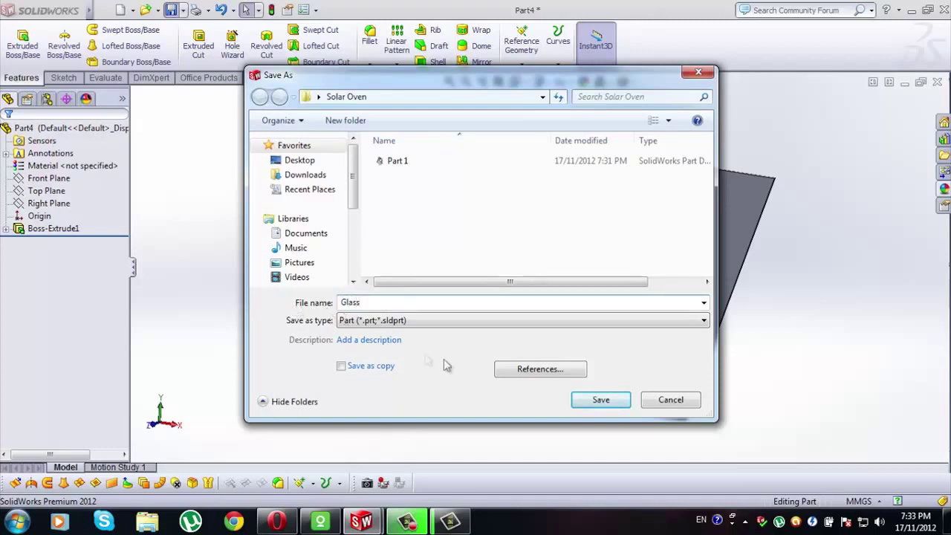
left_click(601, 401)
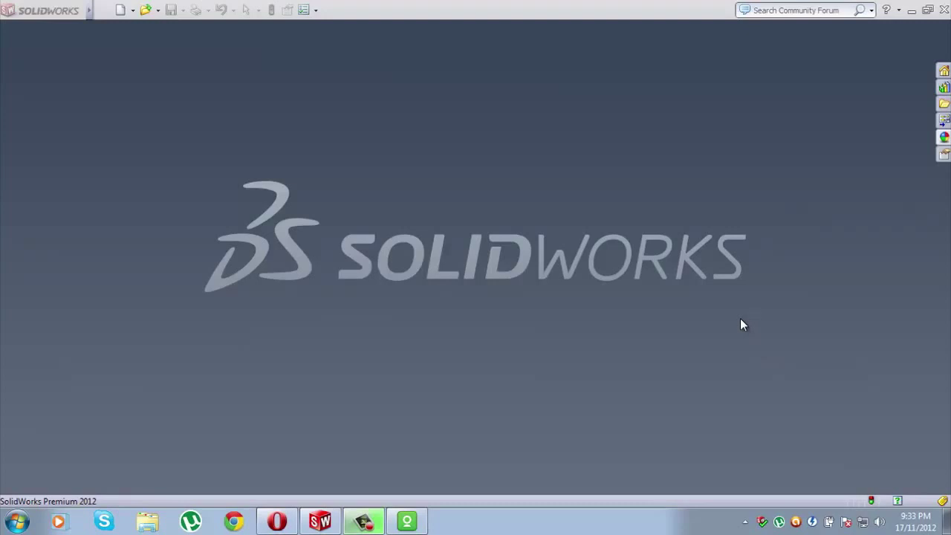
Create another new part document.
left_click(119, 10)
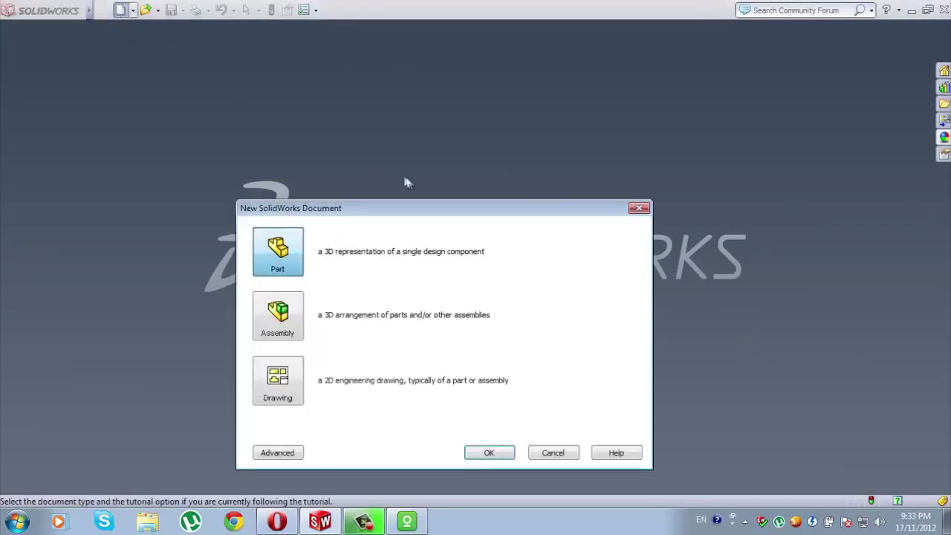
double_click(289, 251)
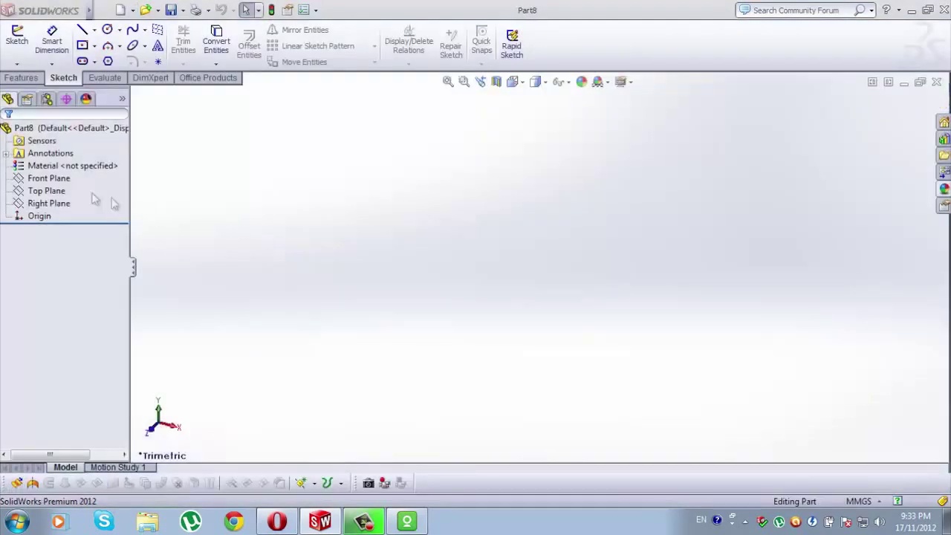
Sketch a center rectangle about 182 by 158 mm on the Front Plane, centered on the origin.
left_click(56, 179)
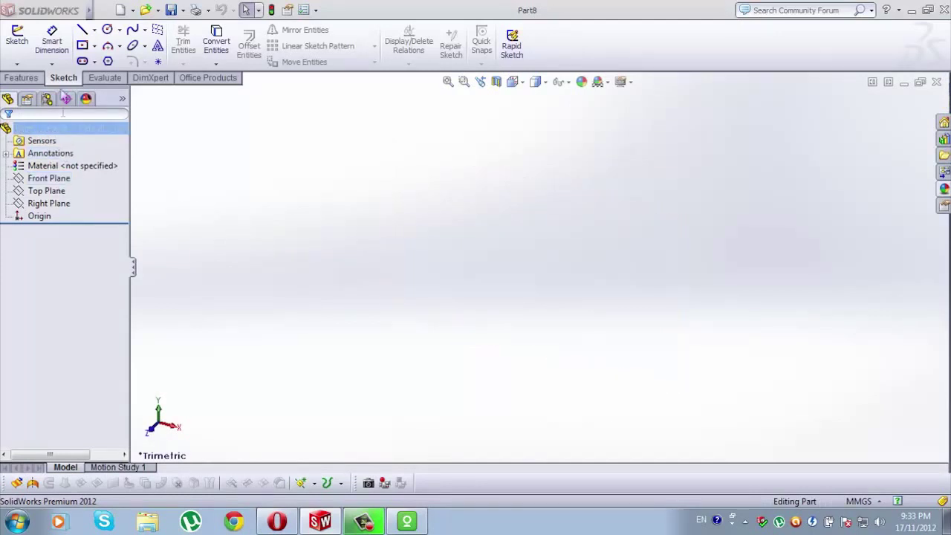
left_click(49, 178)
left_click(18, 38)
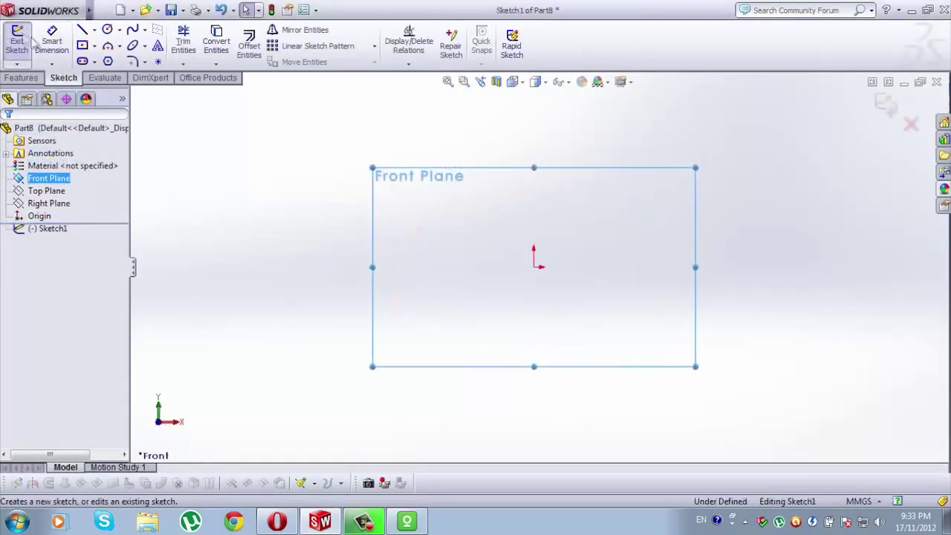
left_click(84, 46)
left_click(533, 266)
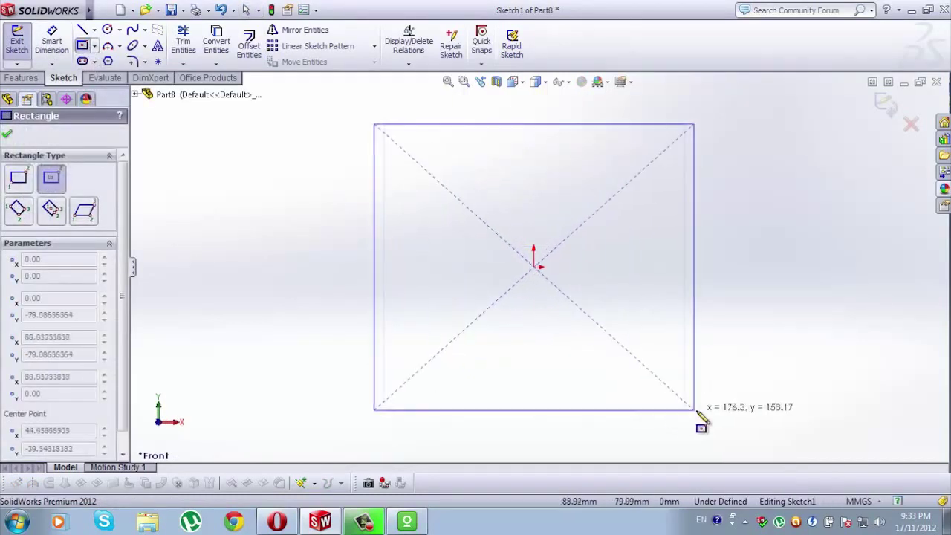
left_click(699, 410)
Dimension the rectangle's upper horizontal edge as 550 mm.
left_click(52, 38)
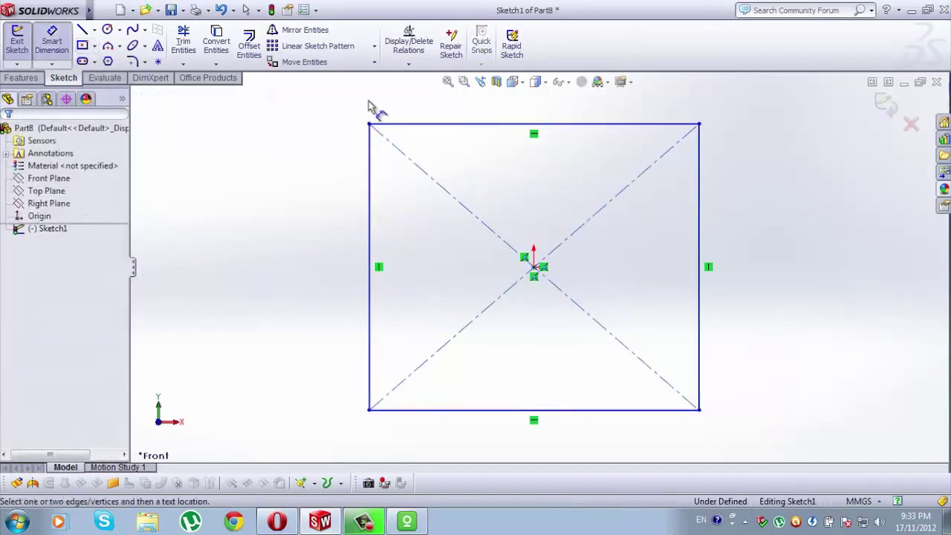
left_click(534, 126)
left_click(529, 113)
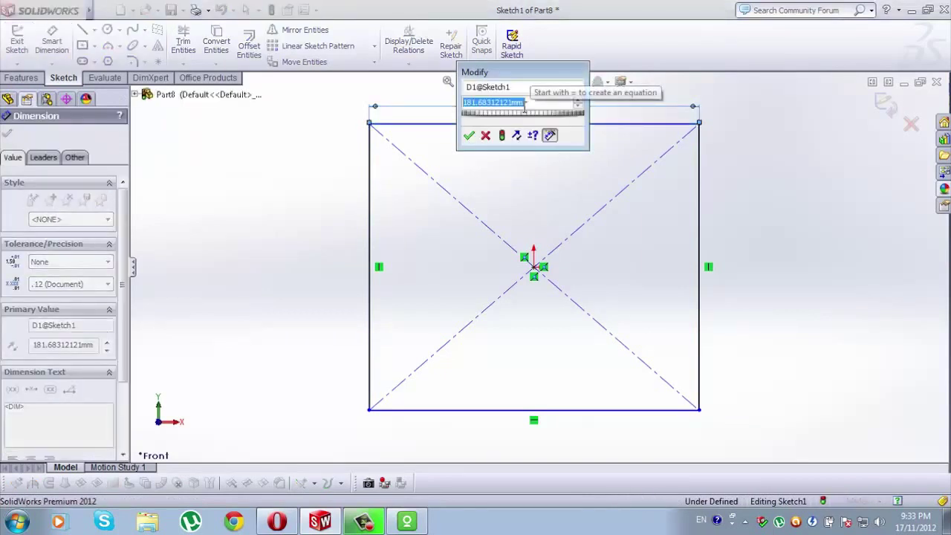
type("5")
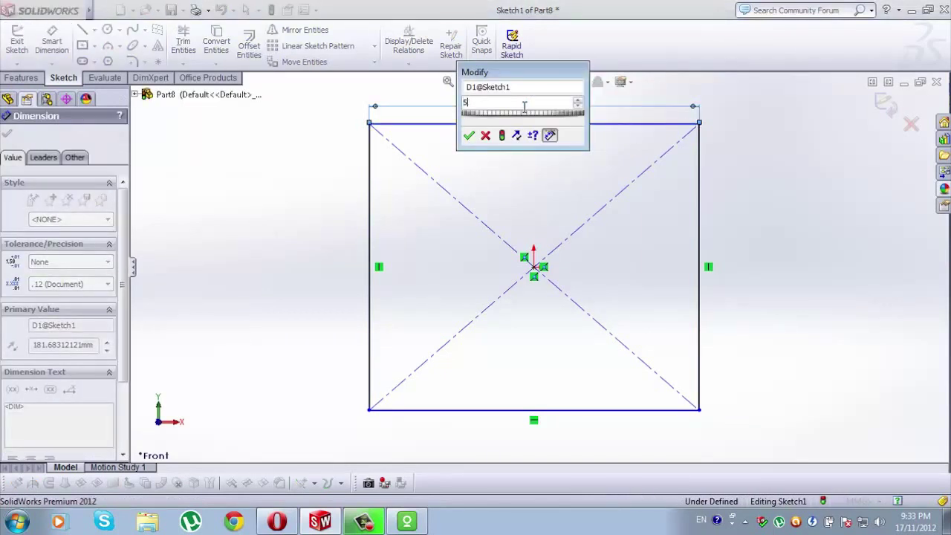
key("Return")
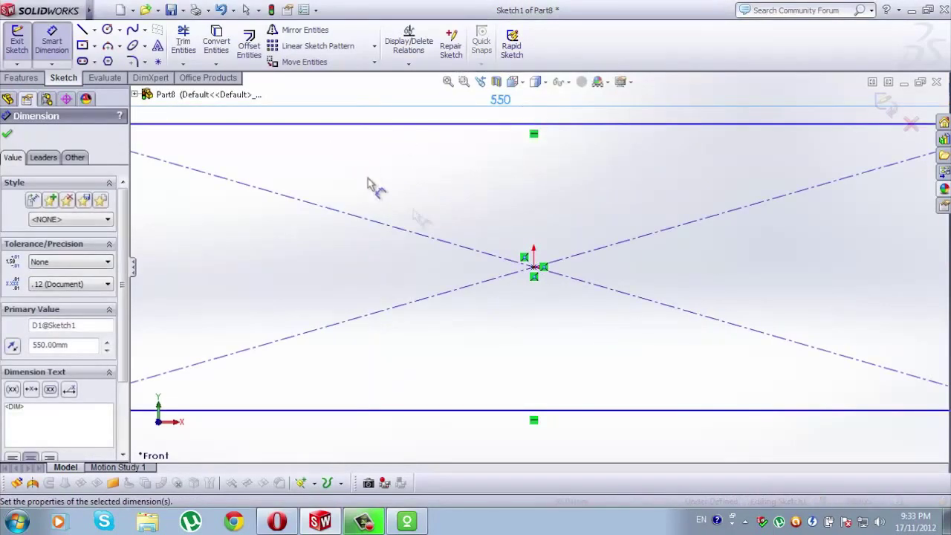
scroll(543, 251, "up", 4)
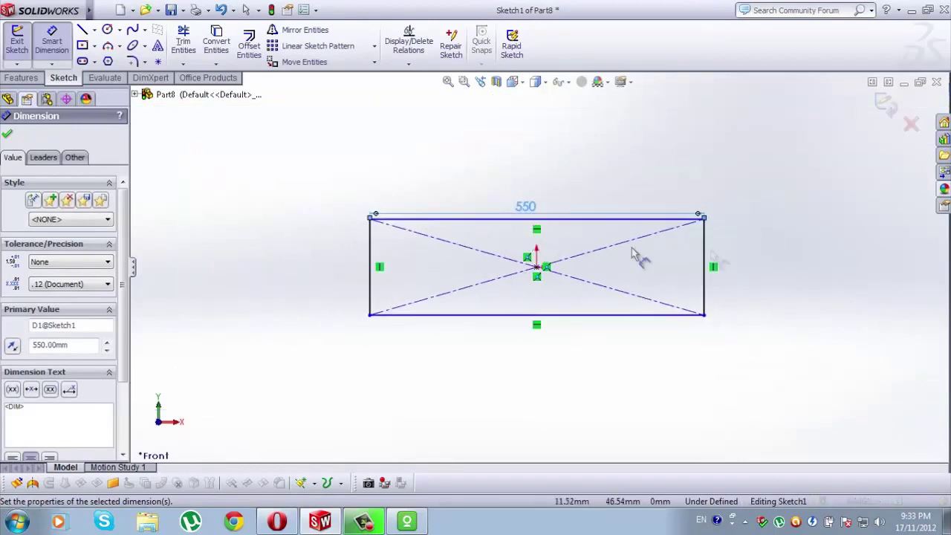
Dimension the rectangle's vertical edge as 595 mm.
left_click(708, 269)
left_click(794, 286)
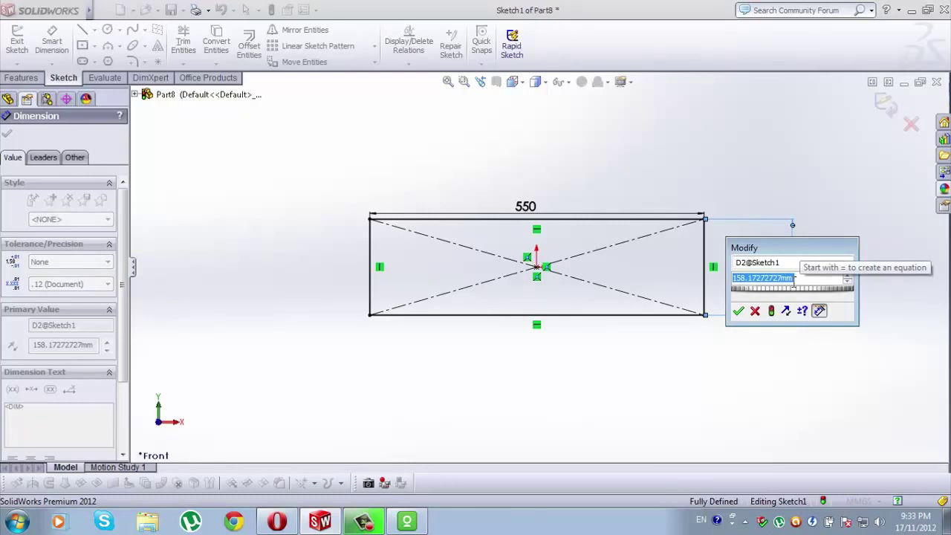
type("59")
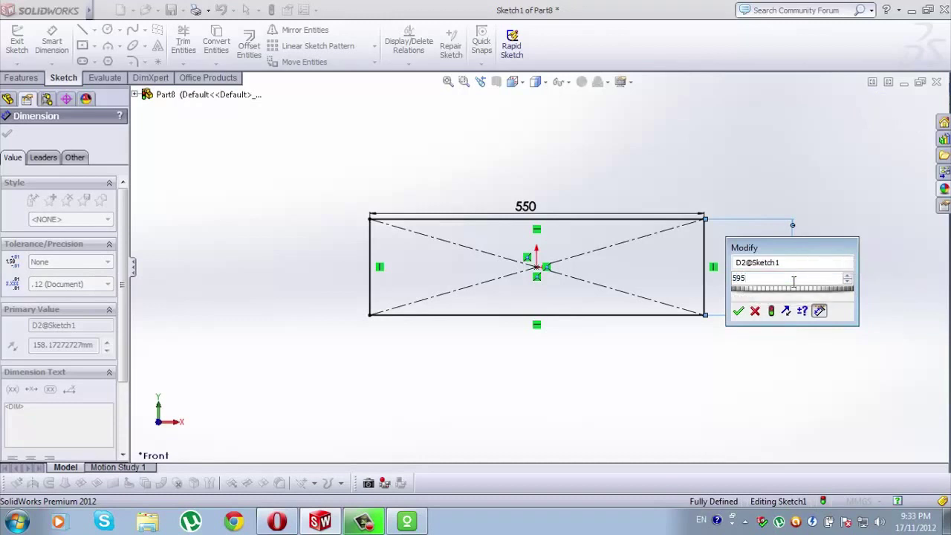
type("5")
key("Return")
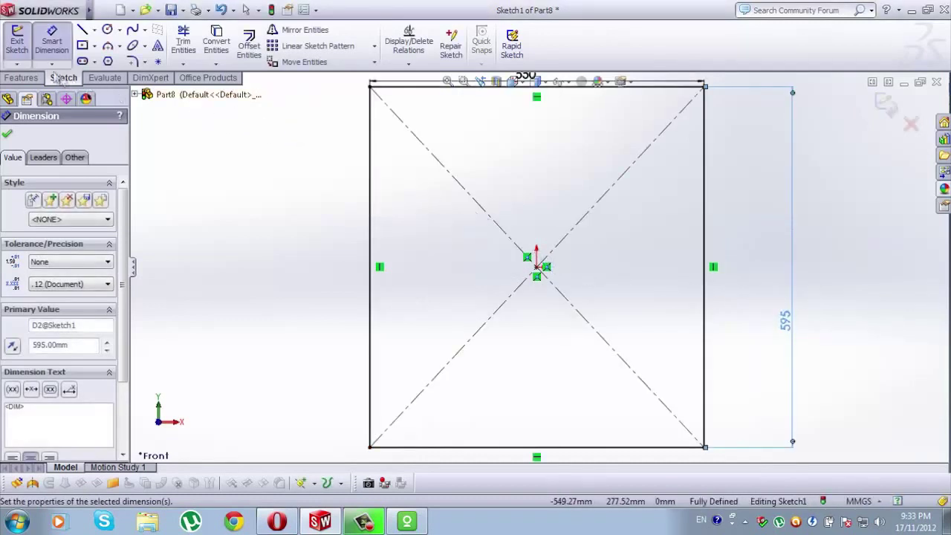
Extrude the 550 by 595 mm rectangle 1 mm in one direction with a Blind end condition.
left_click(20, 78)
left_click(22, 45)
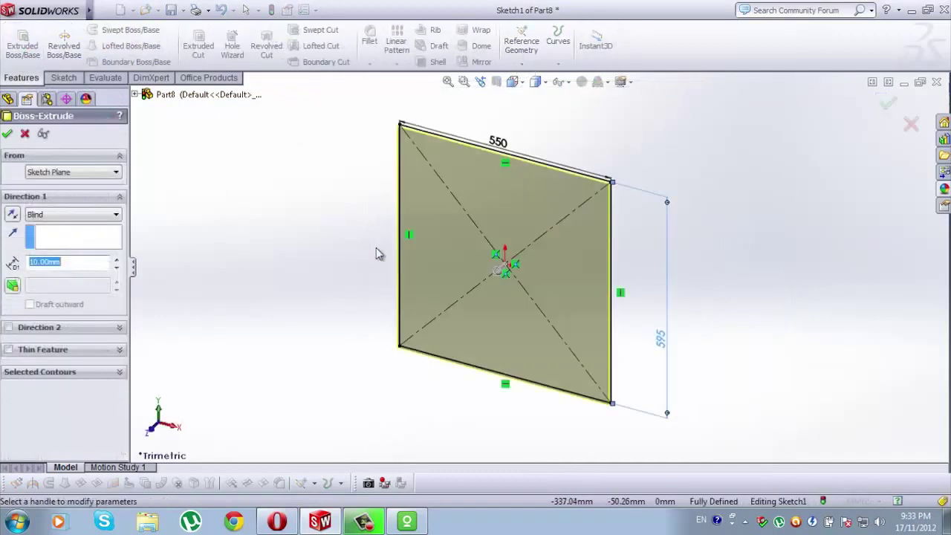
type("1")
key("Return")
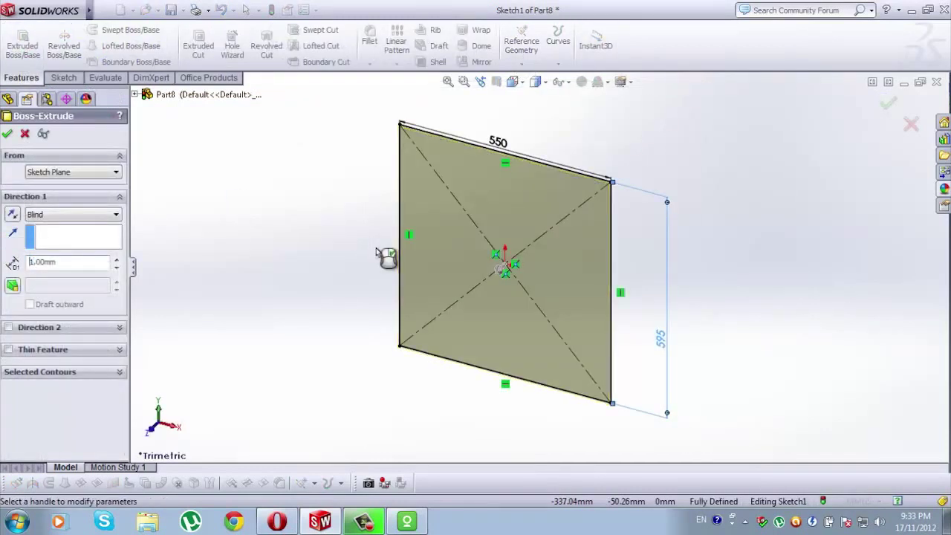
left_click(6, 133)
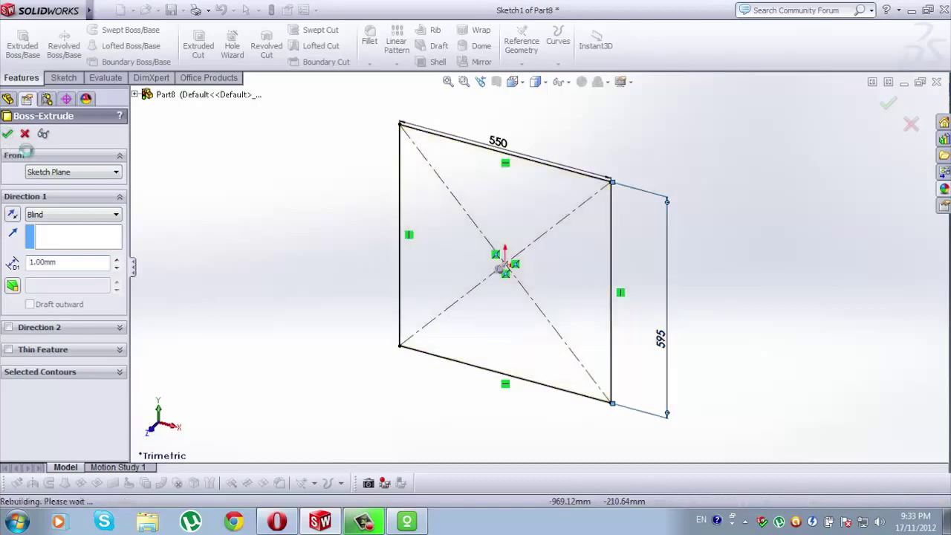
Apply the polished aluminum appearance from the Metal > Aluminum category to the extruded plate.
middle_click_drag(687, 343, 668, 351)
left_click(944, 188)
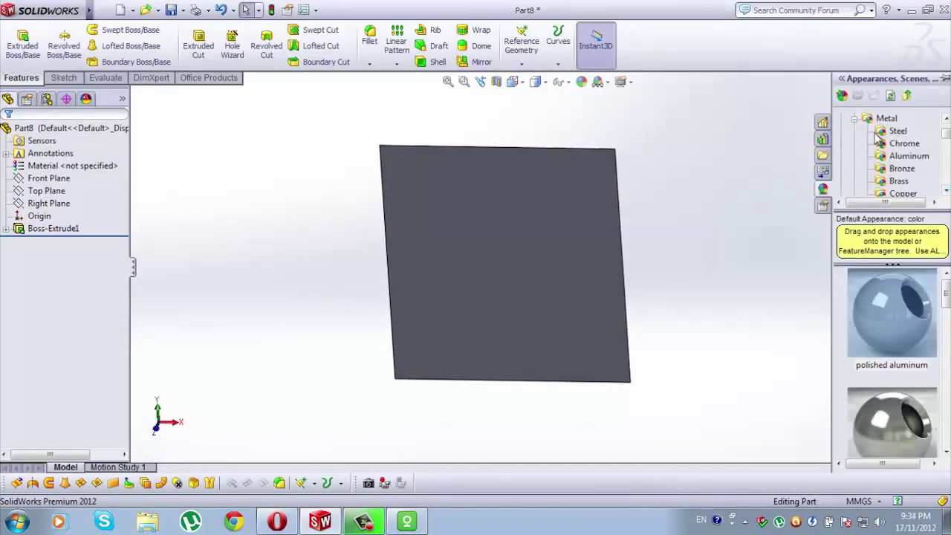
left_click(905, 156)
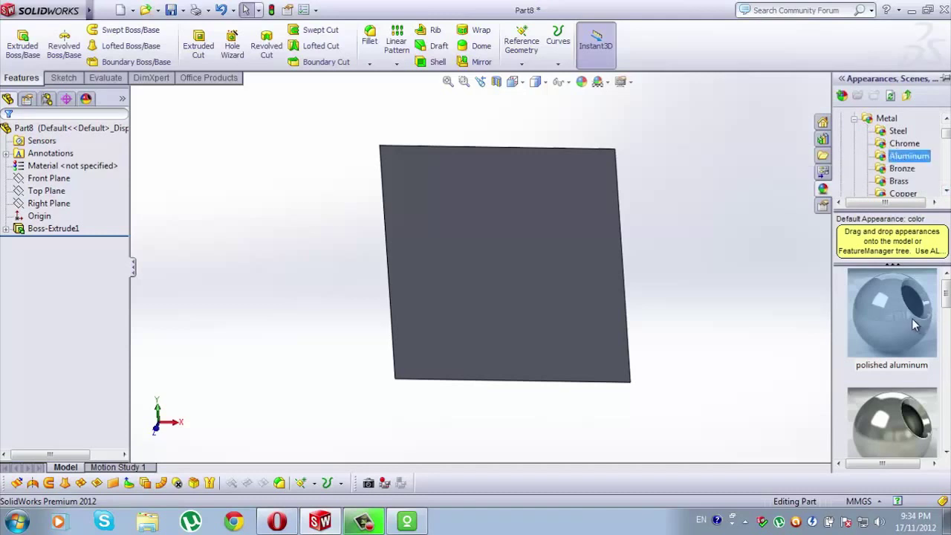
left_click(913, 325)
Save the plate as Reflector up down in the Solar Oven folder and create another new part document.
left_click(171, 10)
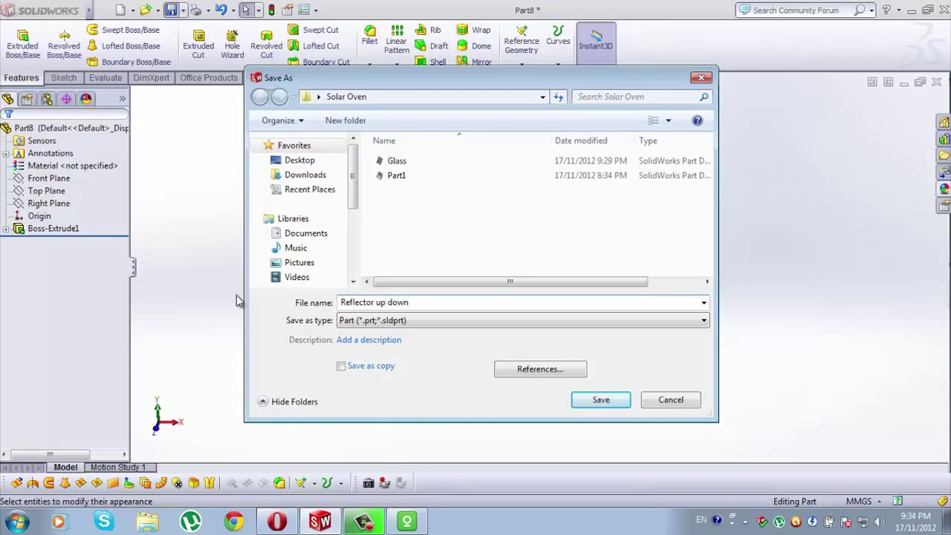
left_click(594, 400)
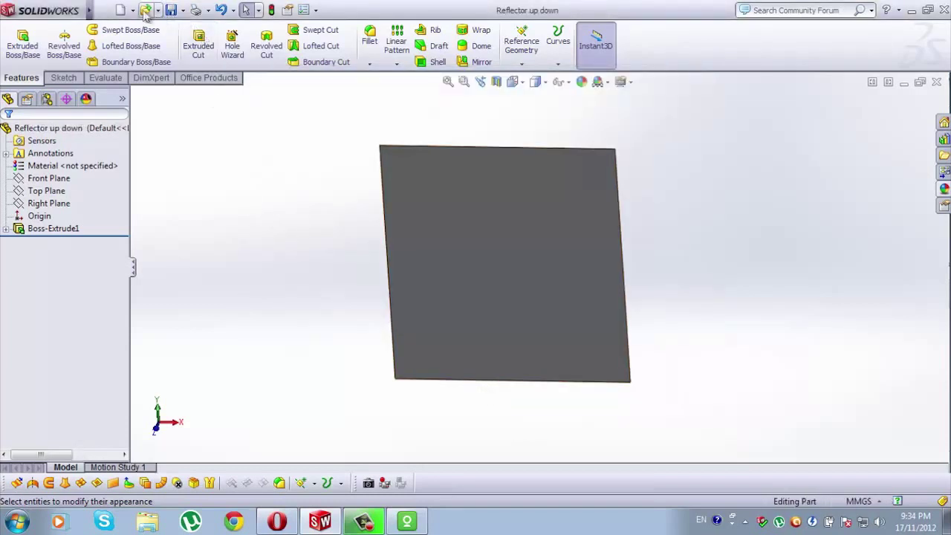
left_click(121, 11)
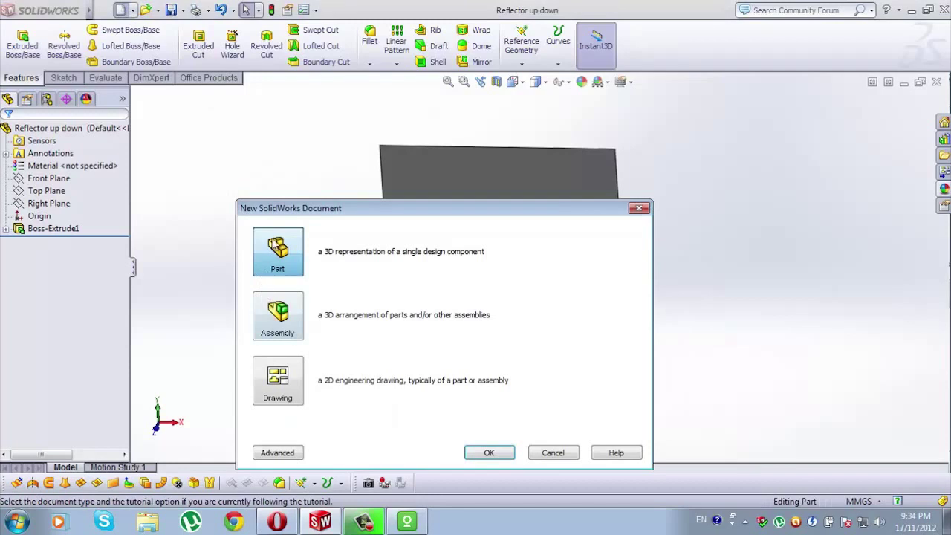
double_click(277, 247)
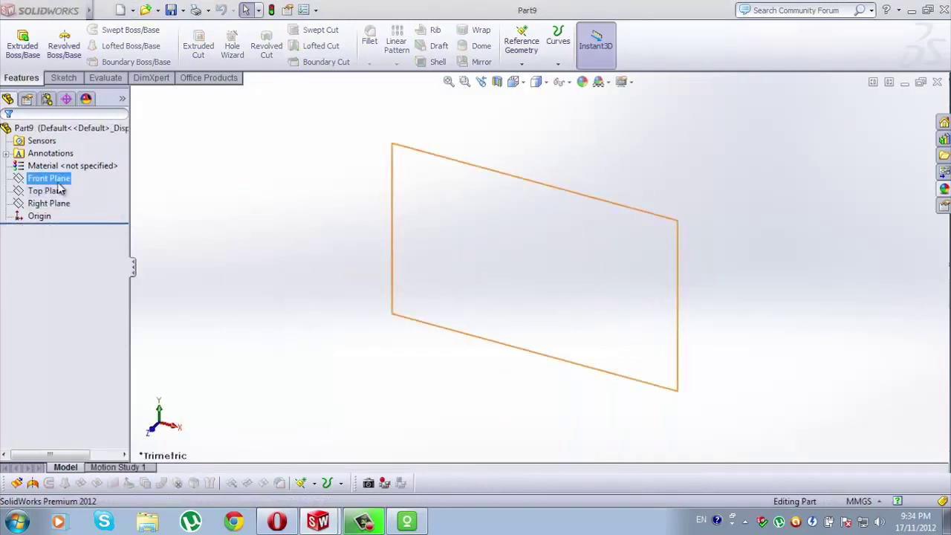
Sketch a center rectangle about 162 mm high on the new part's Front Plane, centered on the origin.
left_click(58, 183)
left_click(64, 78)
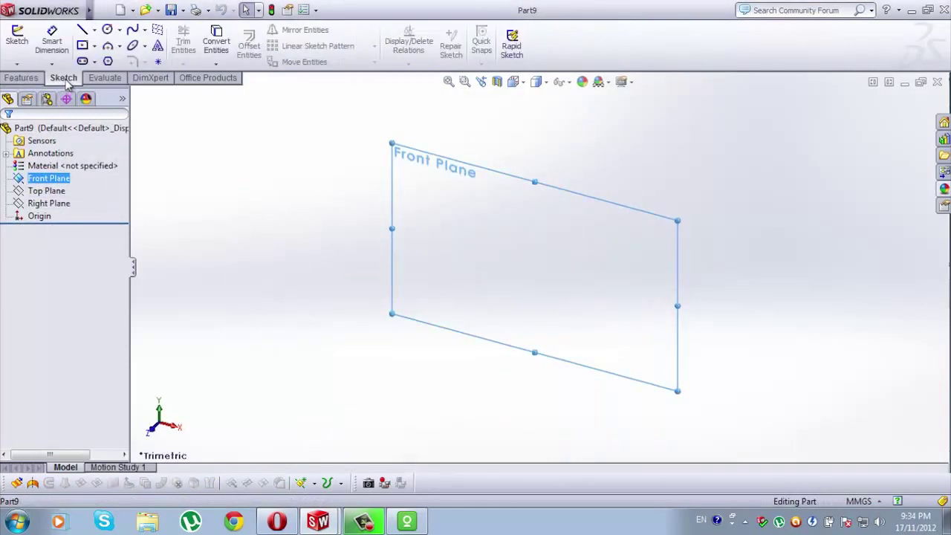
left_click(83, 46)
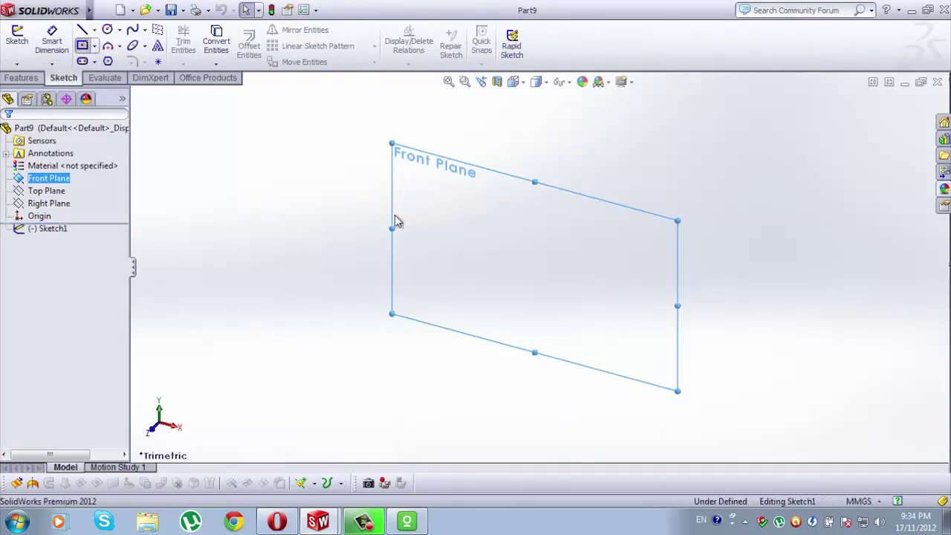
left_click(535, 267)
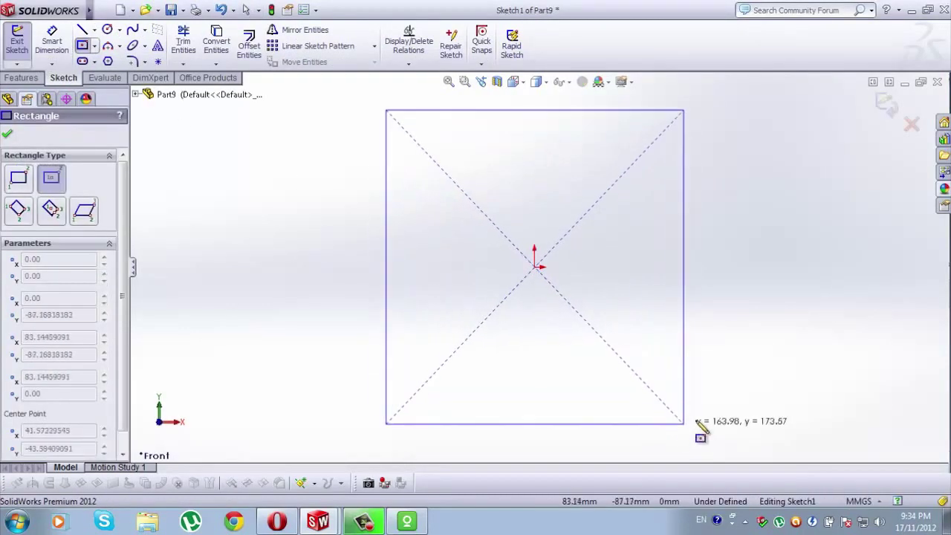
left_click(690, 413)
Dimension the new rectangle's upper horizontal edge as 550 mm.
left_click(52, 41)
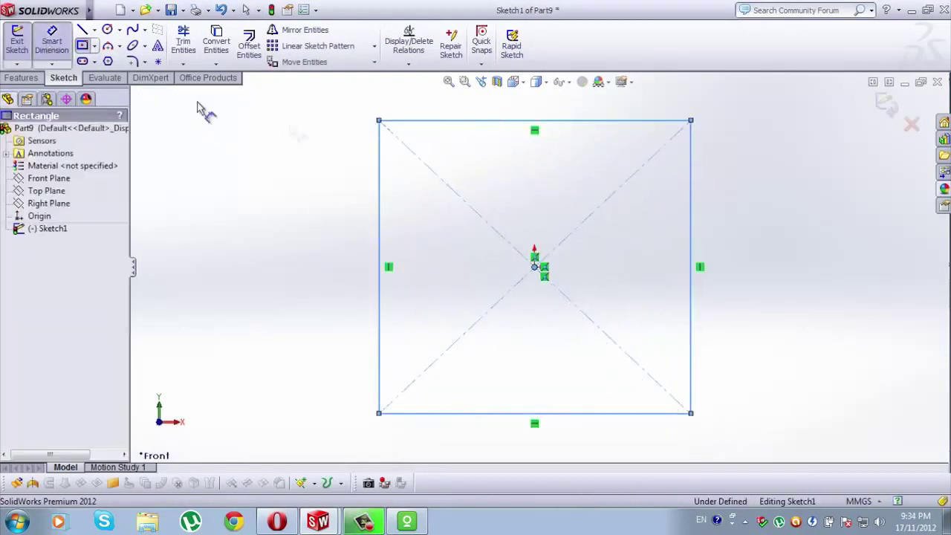
left_click(570, 126)
left_click(550, 117)
type("550")
key("Return")
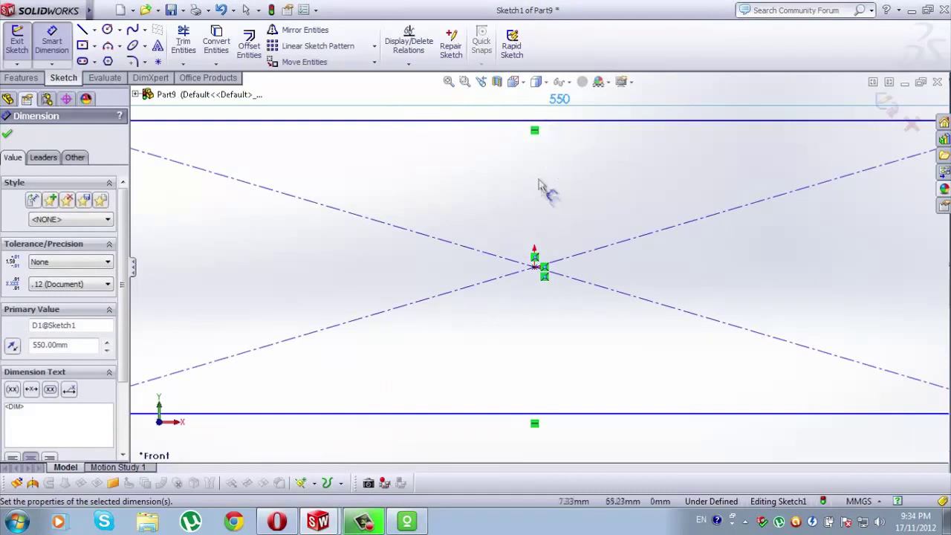
key("f")
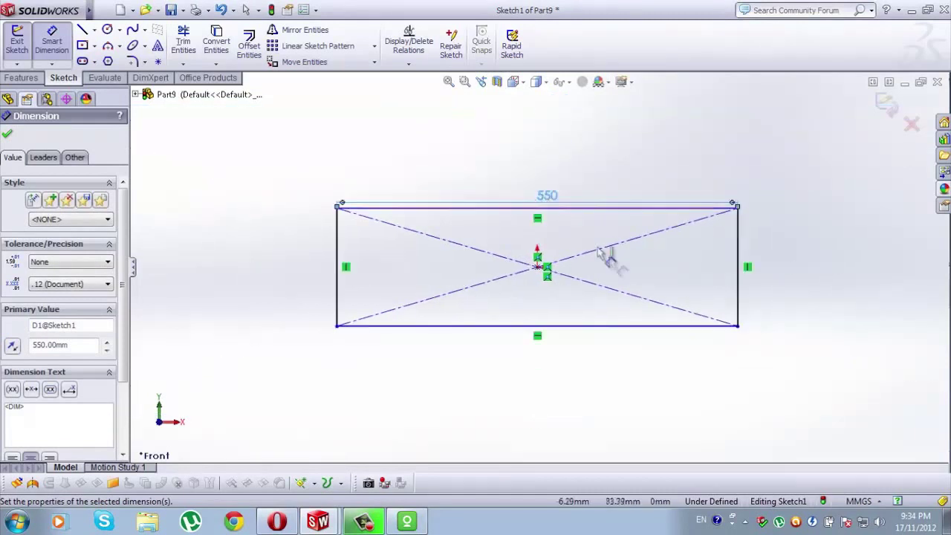
Dimension the new rectangle's vertical edge as 578.51 mm.
left_click(735, 241)
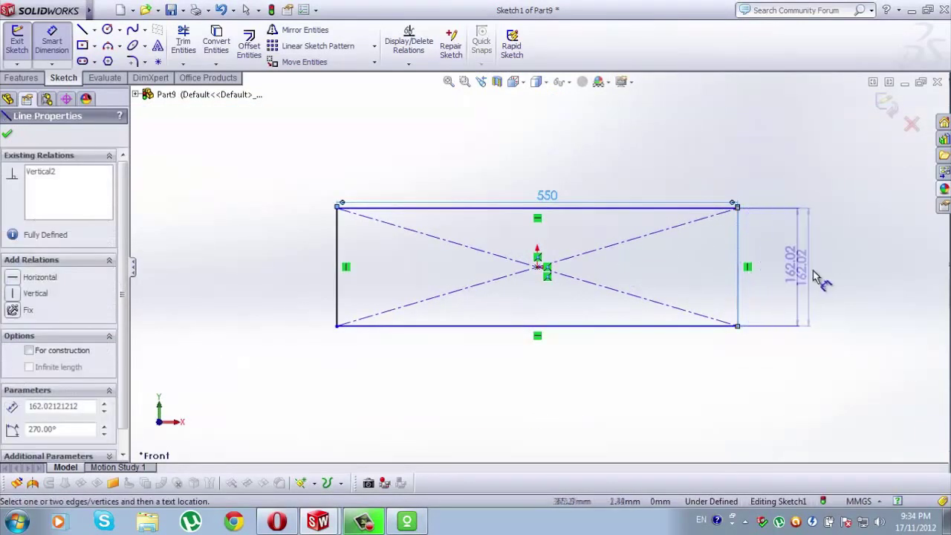
left_click(814, 274)
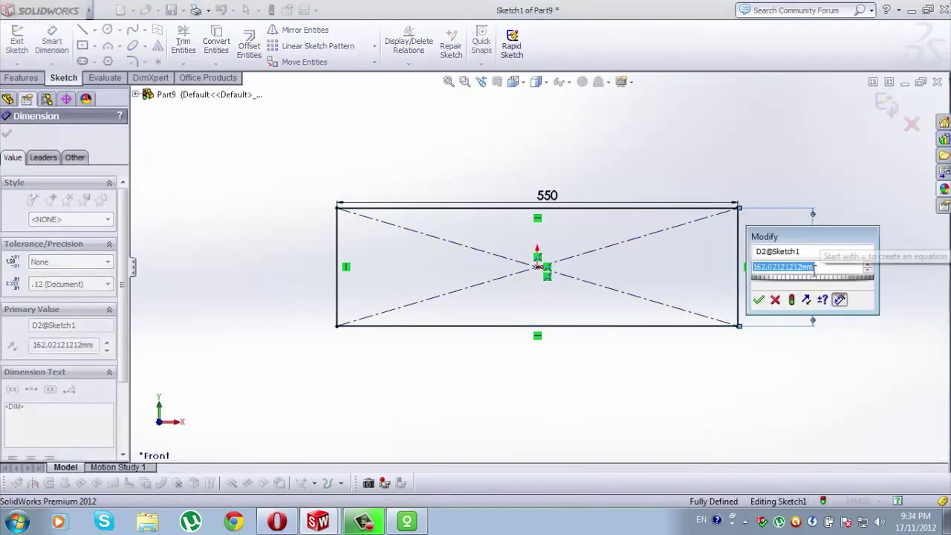
type("578.51")
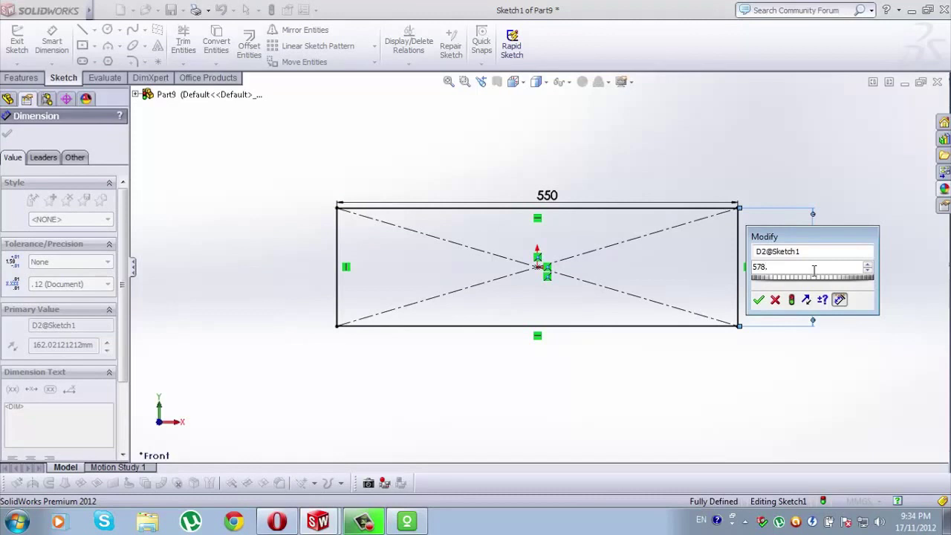
left_click(759, 301)
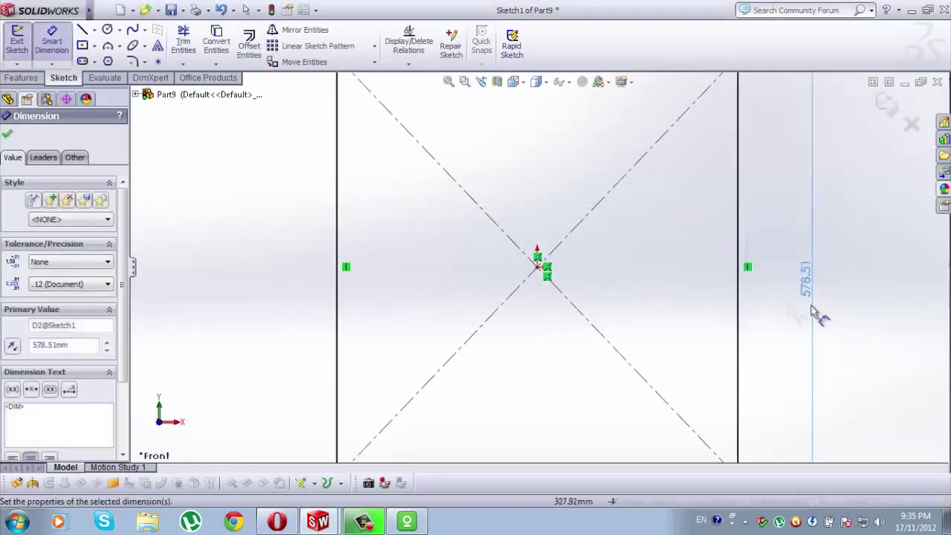
key("f")
scroll(579, 276, "down", 2)
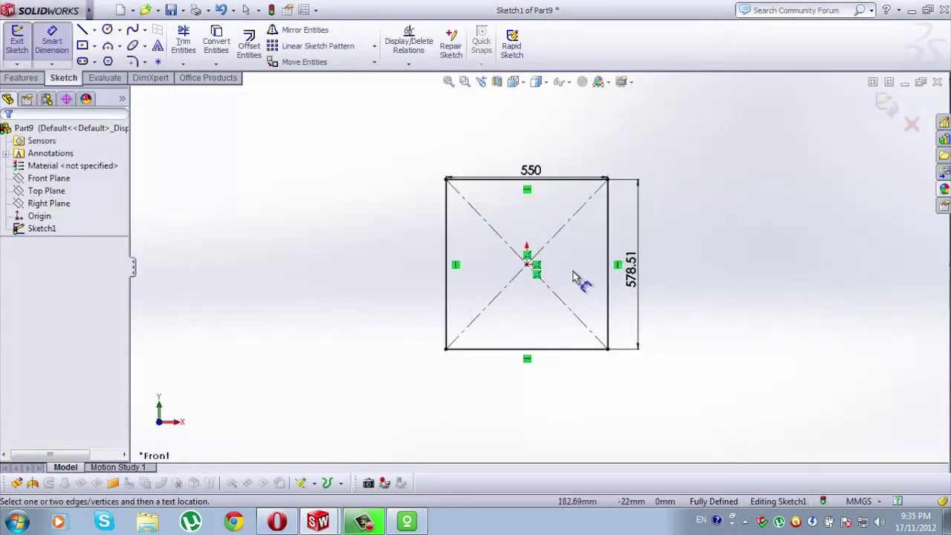
Extrude the 550 by 578.51 mm rectangle 1 mm in one direction with a Blind end condition.
left_click(21, 77)
left_click(22, 46)
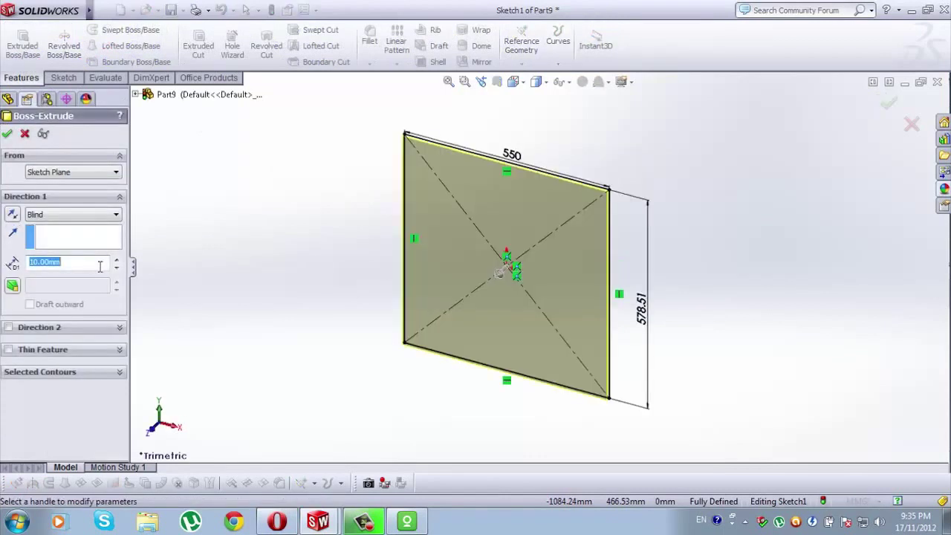
scroll(100, 266, "down", 9)
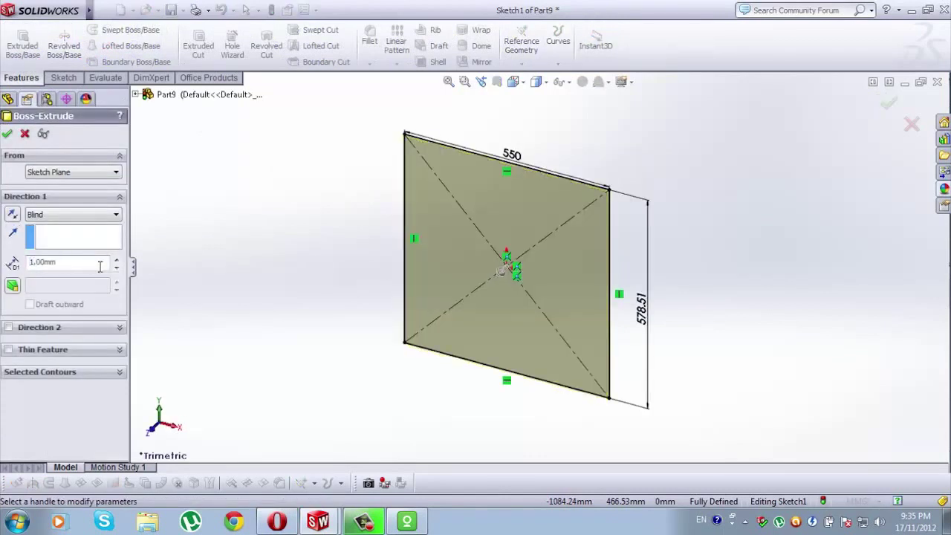
key("Return")
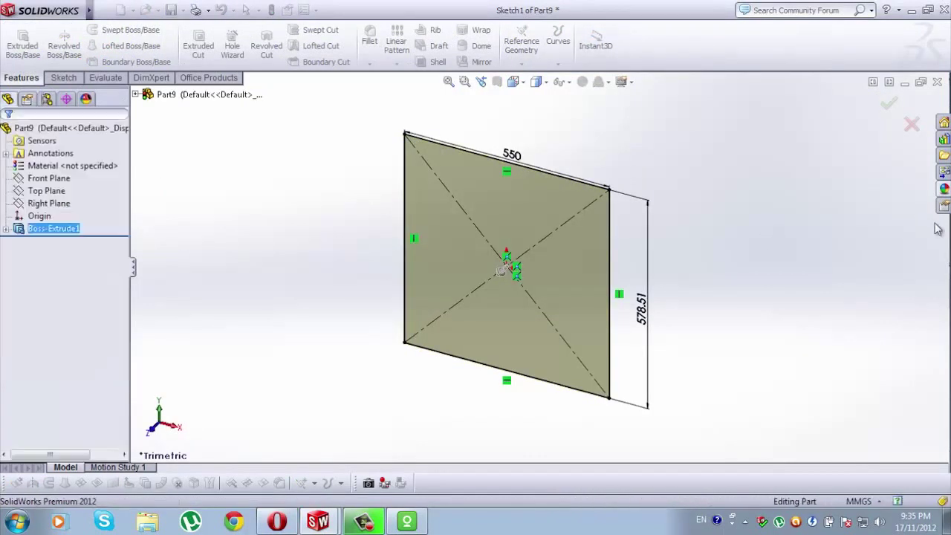
Apply the polished aluminum appearance to the new reflector plate.
left_click(944, 188)
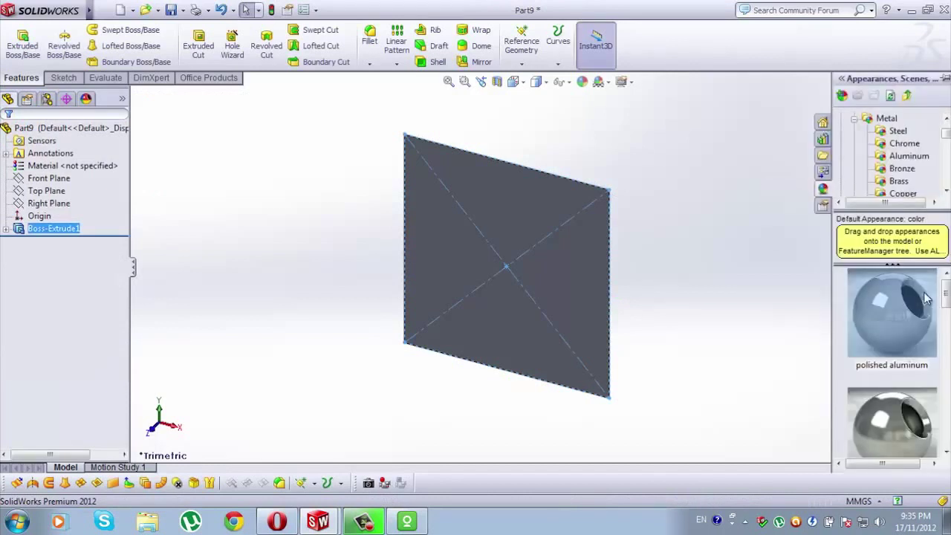
left_click(908, 317)
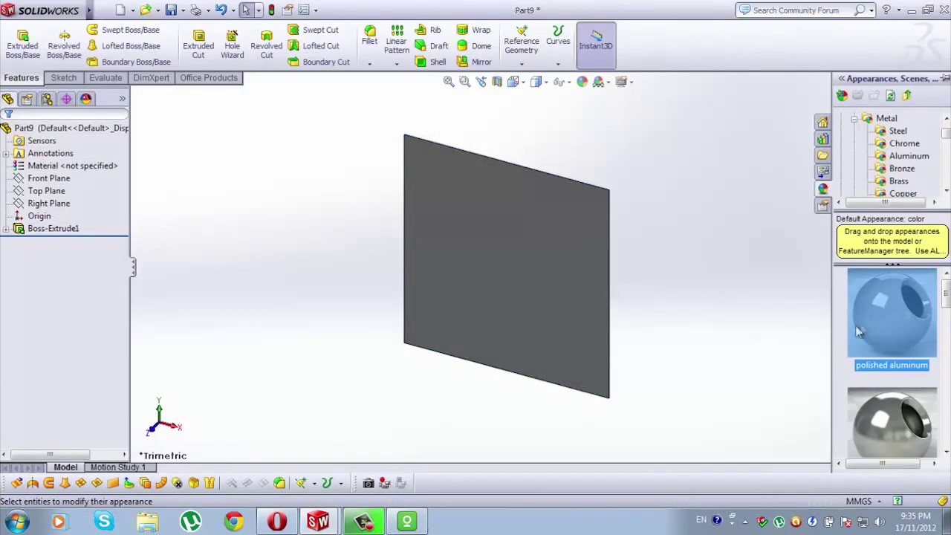
middle_click_drag(728, 363, 713, 297)
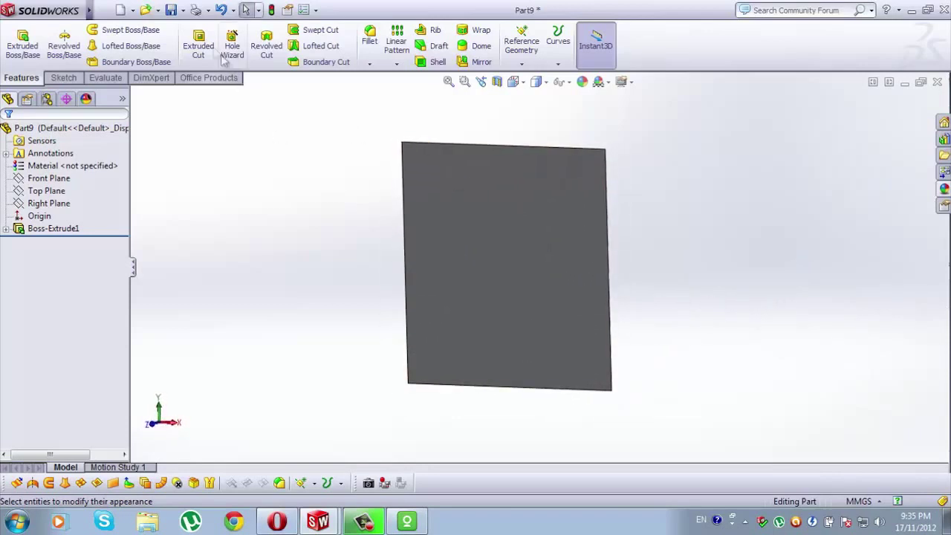
Save the part as Reflector left right in the Solar Oven folder.
left_click(171, 10)
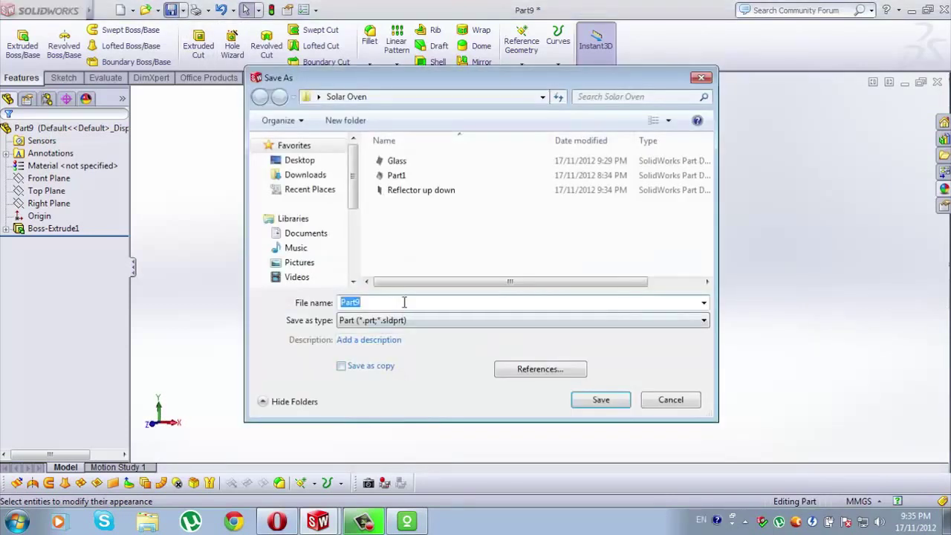
type("Refle")
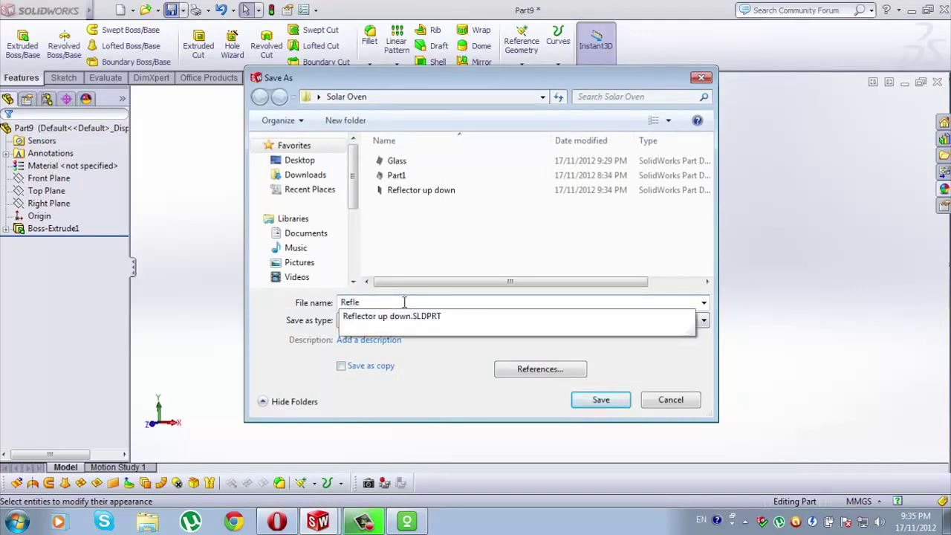
type("ctor (")
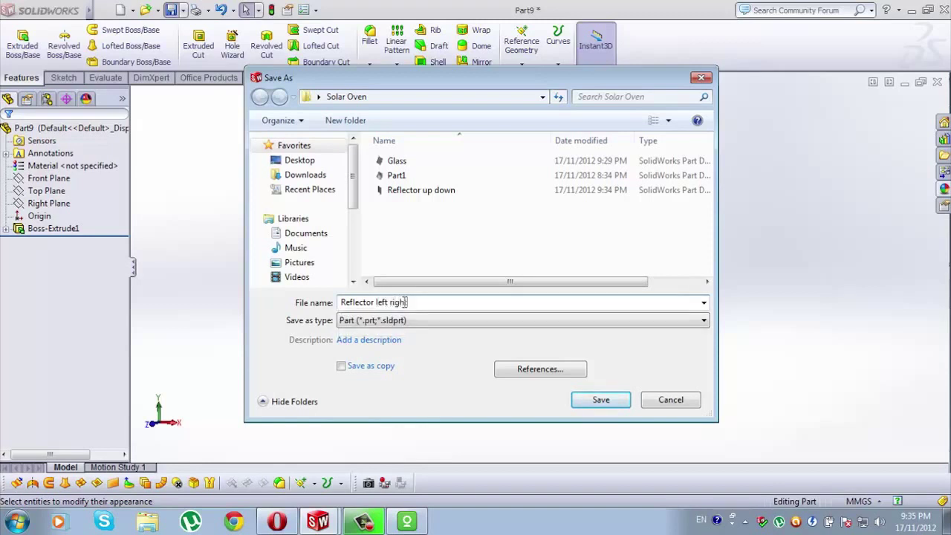
left_click(621, 401)
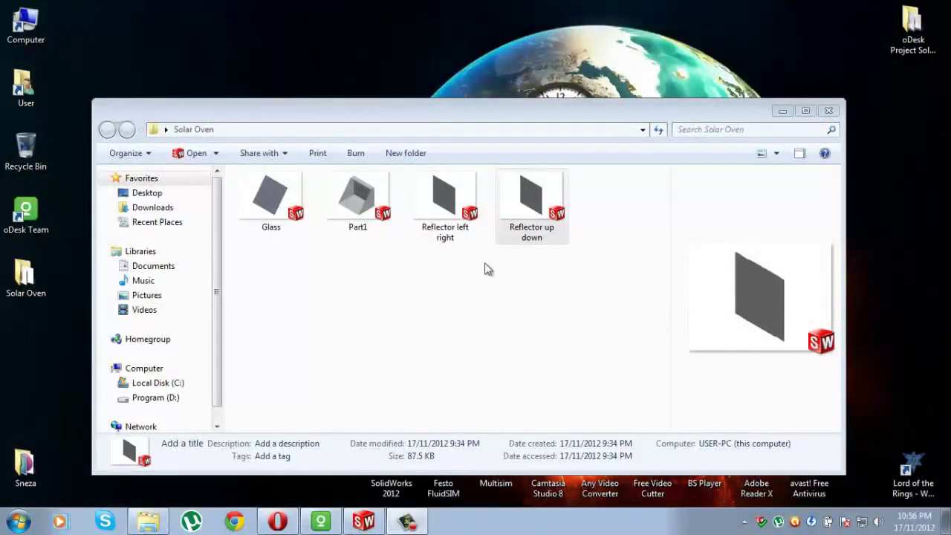
left_click(281, 223)
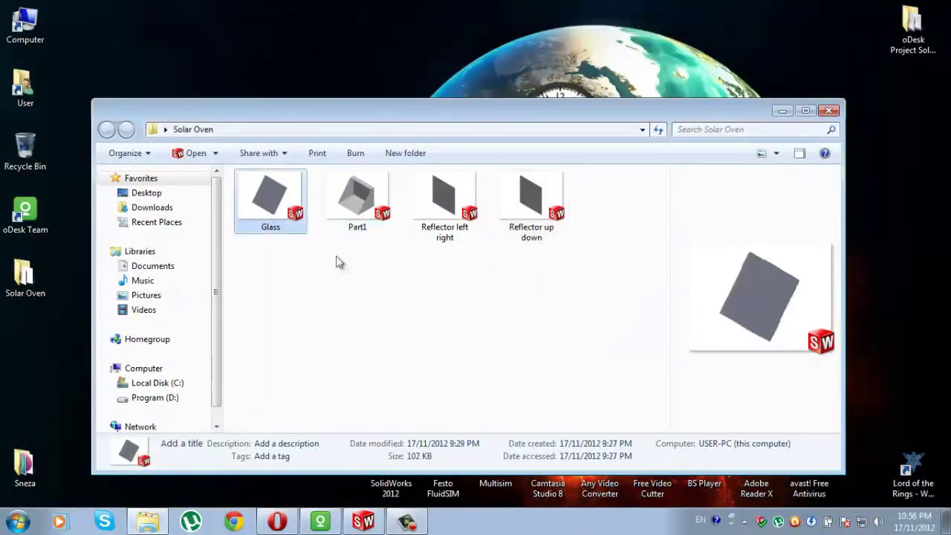
left_click(440, 208)
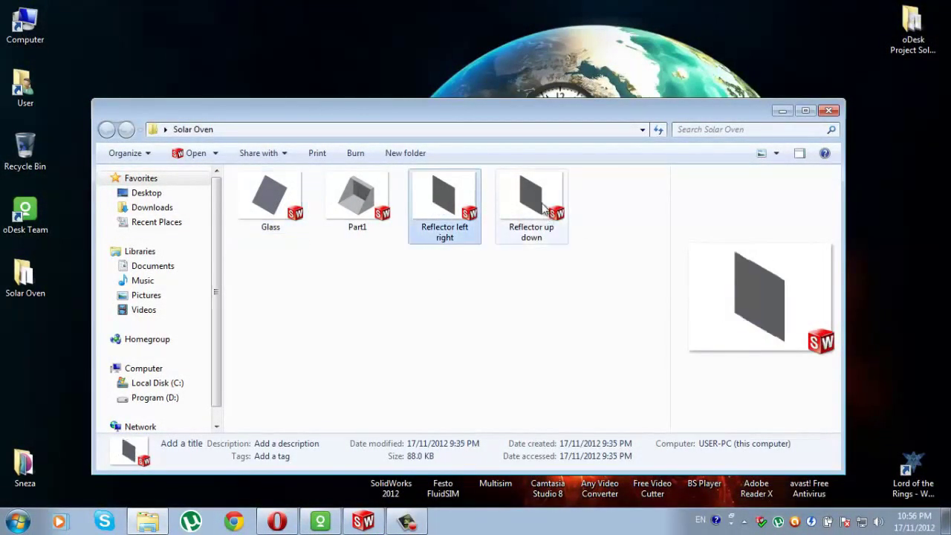
left_click(543, 208)
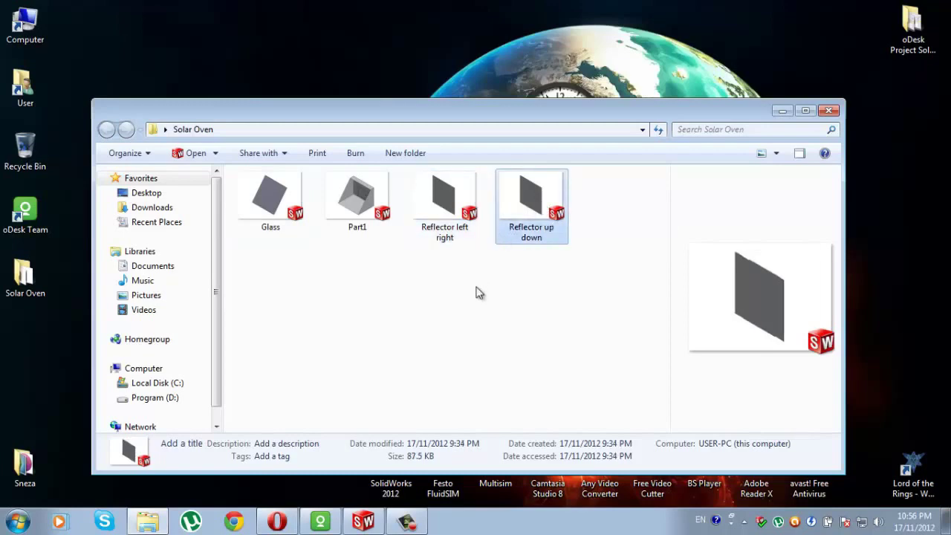
Switch to SolidWorks, create a new assembly and place the enclosure Part1 as its first component.
left_click(363, 520)
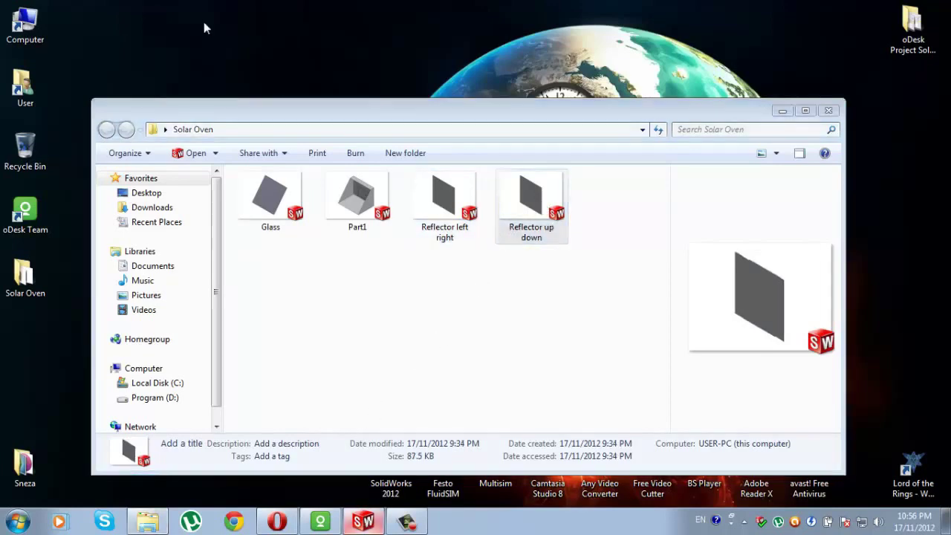
left_click(121, 10)
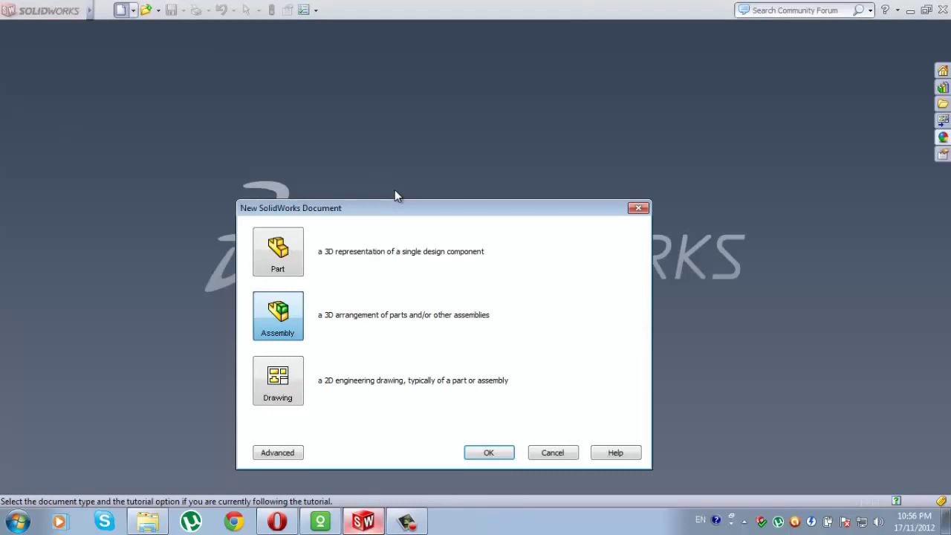
double_click(292, 313)
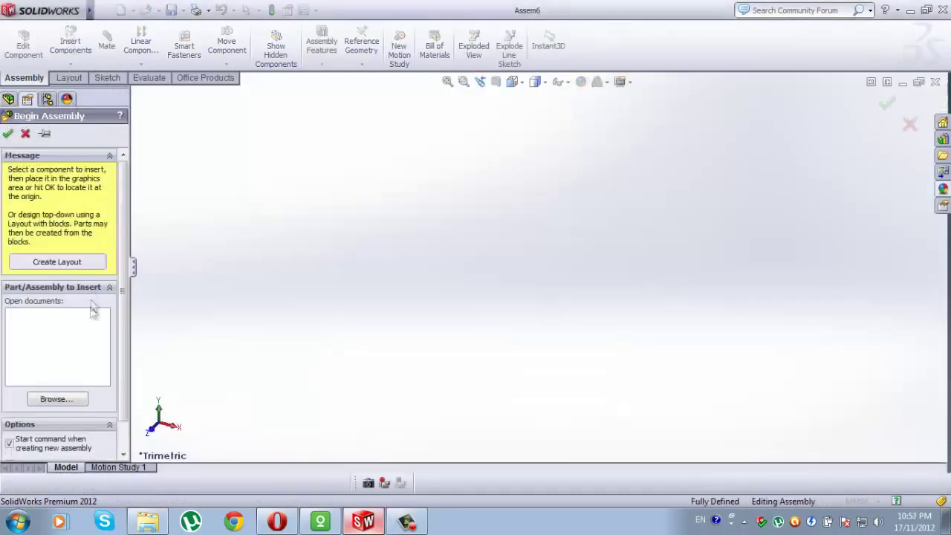
left_click(78, 400)
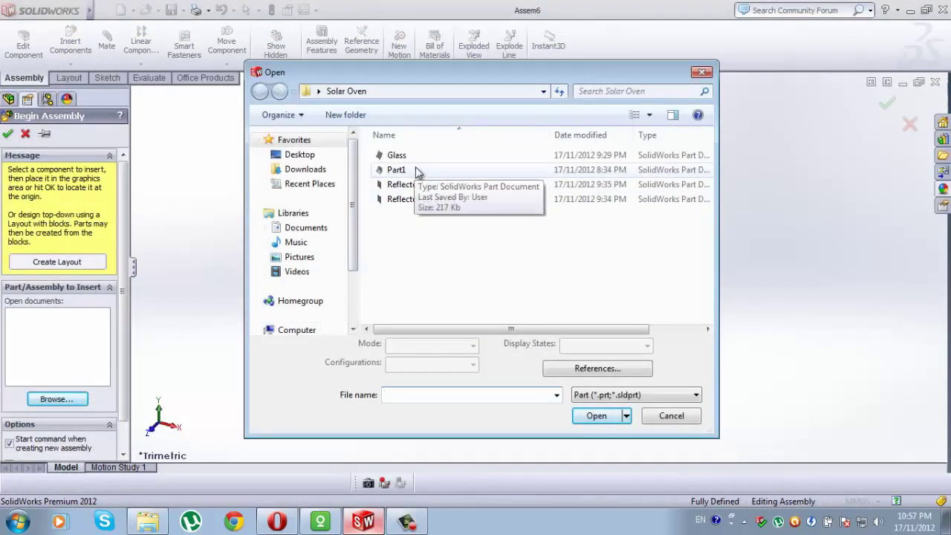
double_click(418, 170)
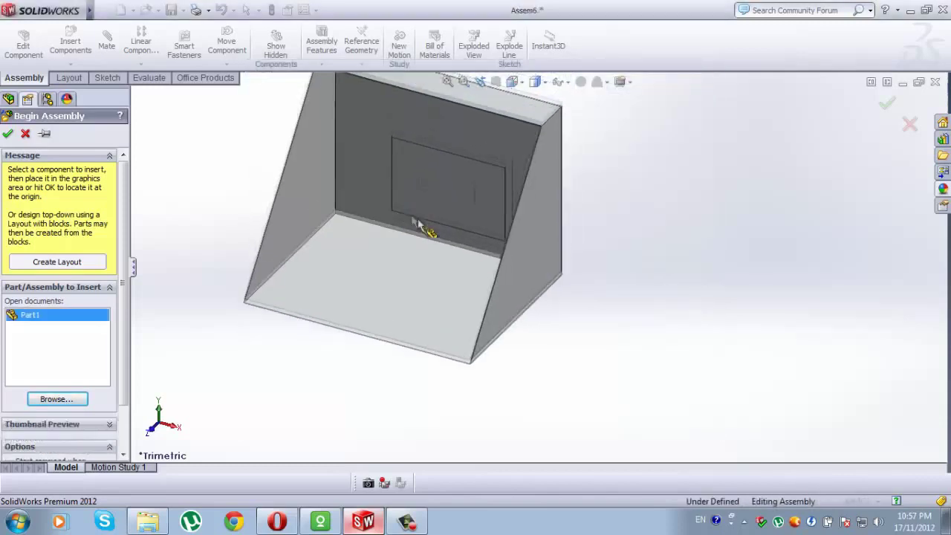
left_click(475, 202)
Insert the Glass part into the assembly and place it to the left of the enclosure.
left_click(71, 43)
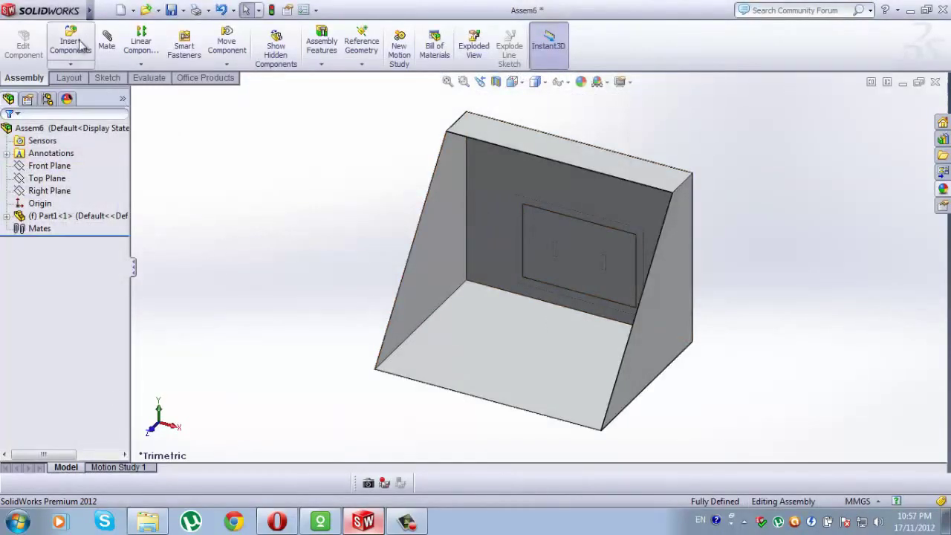
left_click(83, 379)
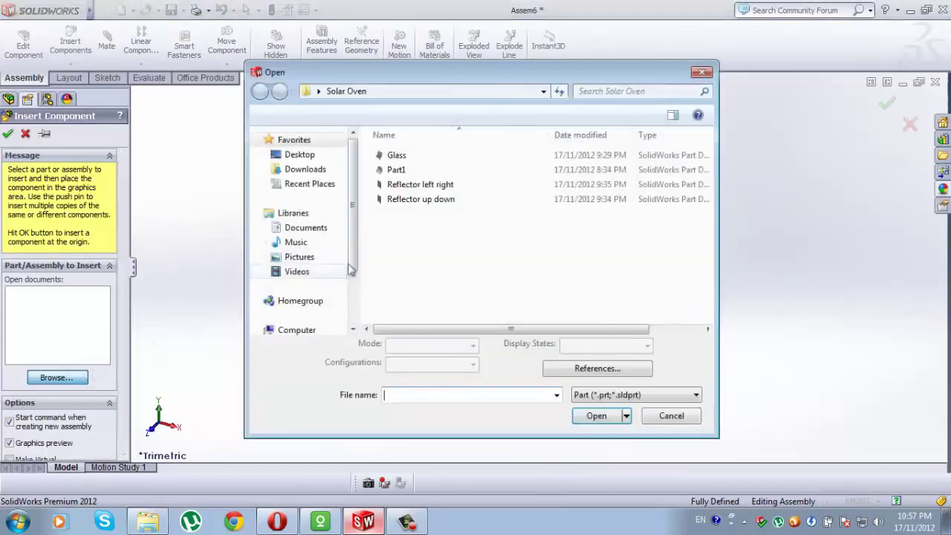
left_click(413, 155)
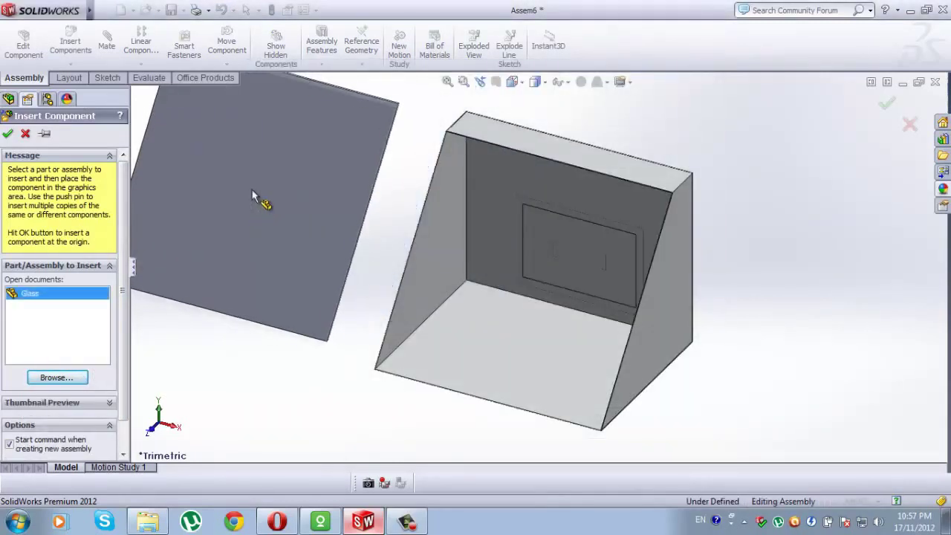
left_click(265, 210)
Add a coincident mate between the glass panel's right edge face and the inner face of the enclosure's right side wall.
middle_click_drag(336, 393, 136, 82)
left_click(108, 45)
scroll(295, 239, "down", 5)
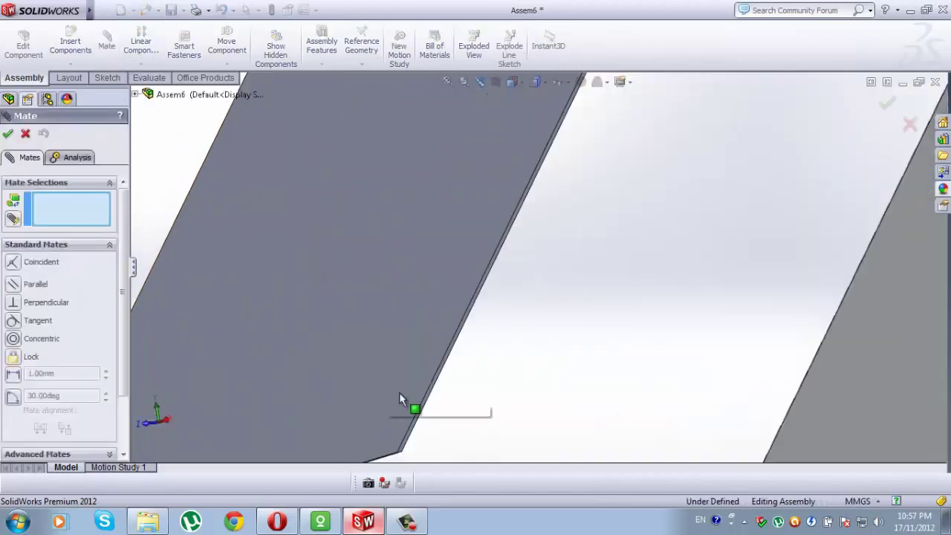
left_click(479, 360)
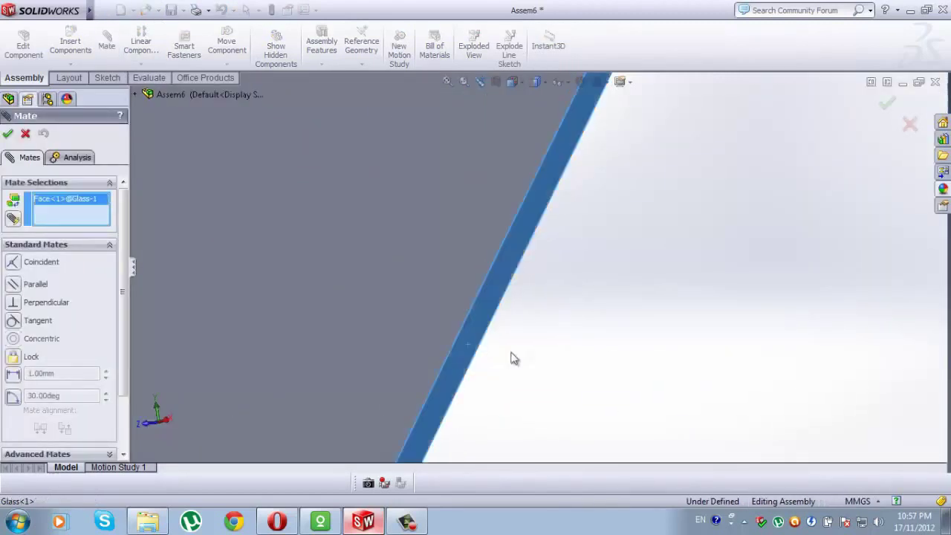
scroll(557, 329, "up", 5)
middle_click_drag(644, 292, 792, 349)
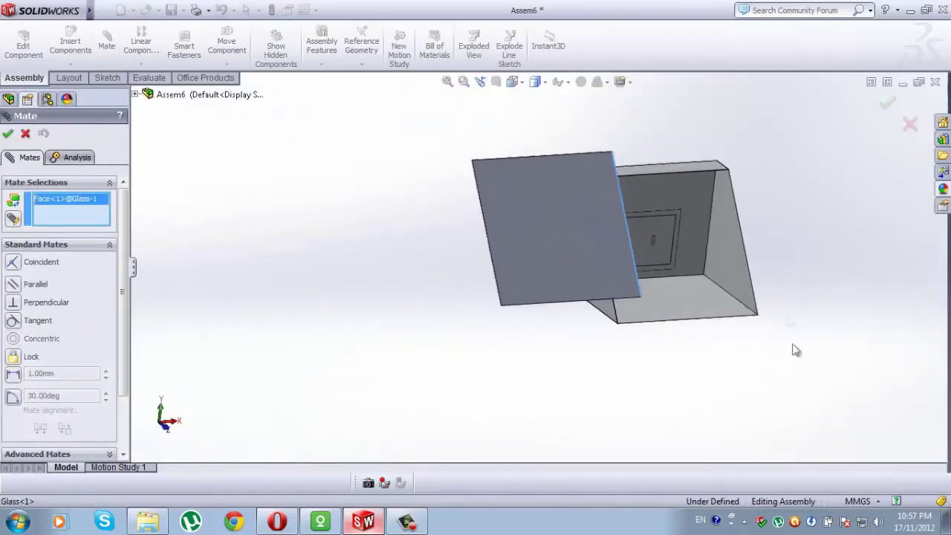
scroll(689, 259, "down", 5)
left_click(628, 272)
scroll(628, 272, "up", 5)
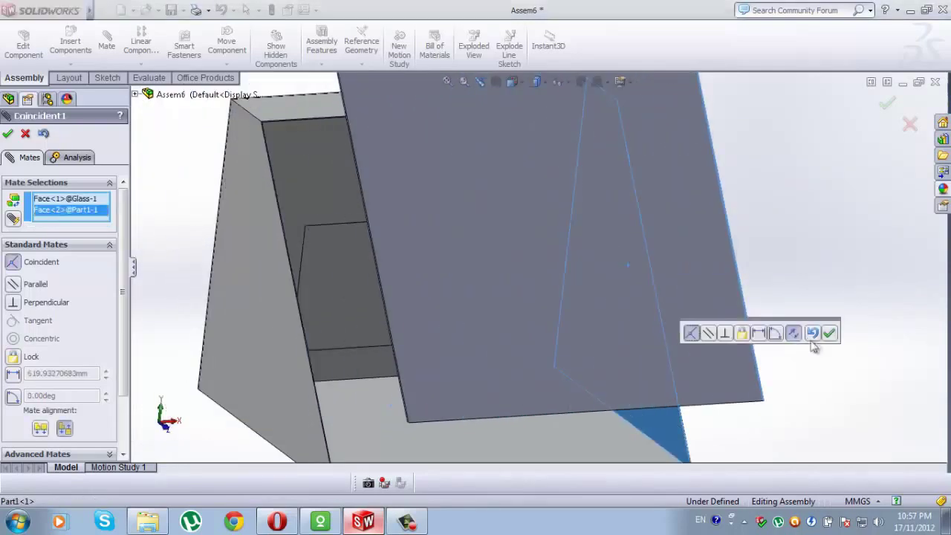
left_click(830, 332)
Add a coincident mate between the glass panel's lower edge face and the enclosure's inner floor face.
scroll(439, 365, "up", 5)
middle_click_drag(439, 364, 486, 333)
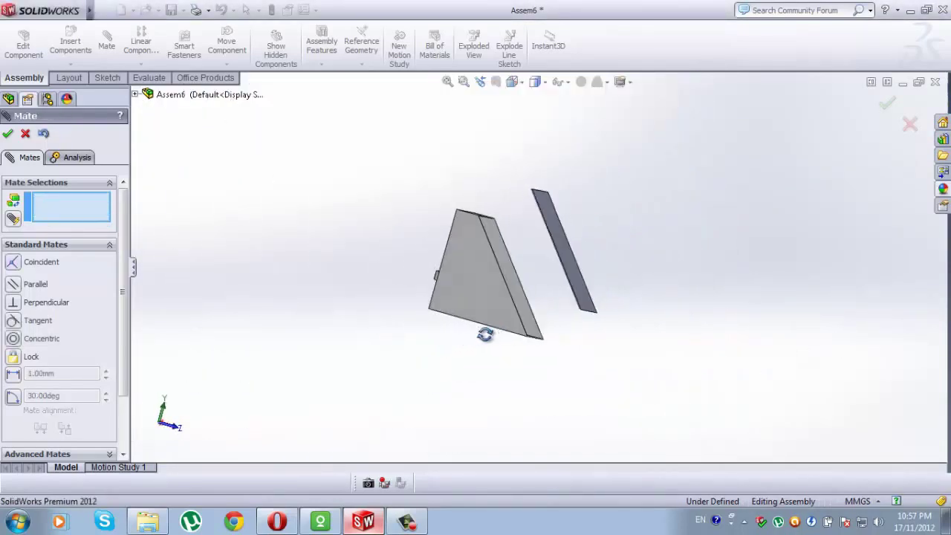
scroll(562, 265, "down", 6)
middle_click_drag(656, 422, 622, 339)
scroll(569, 270, "down", 6)
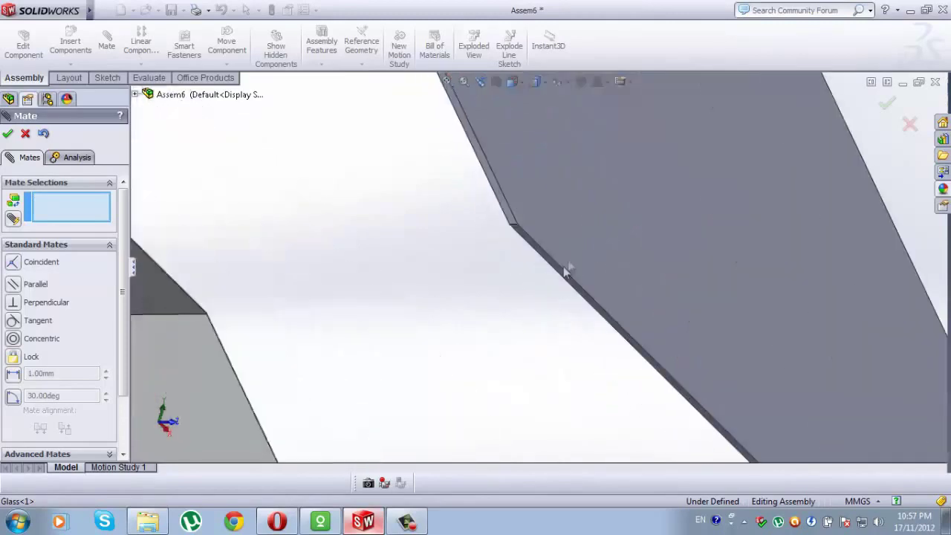
left_click(512, 238)
scroll(501, 334, "up", 6)
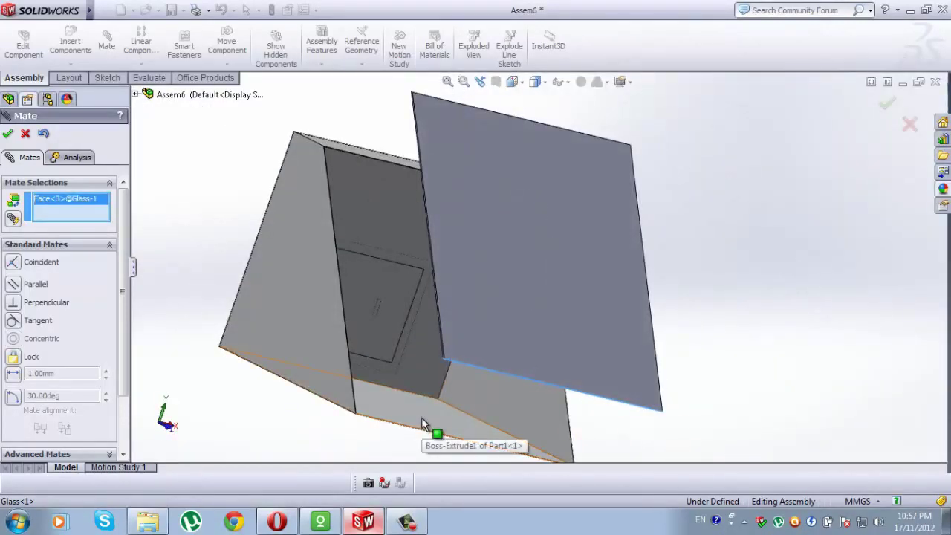
left_click(421, 417)
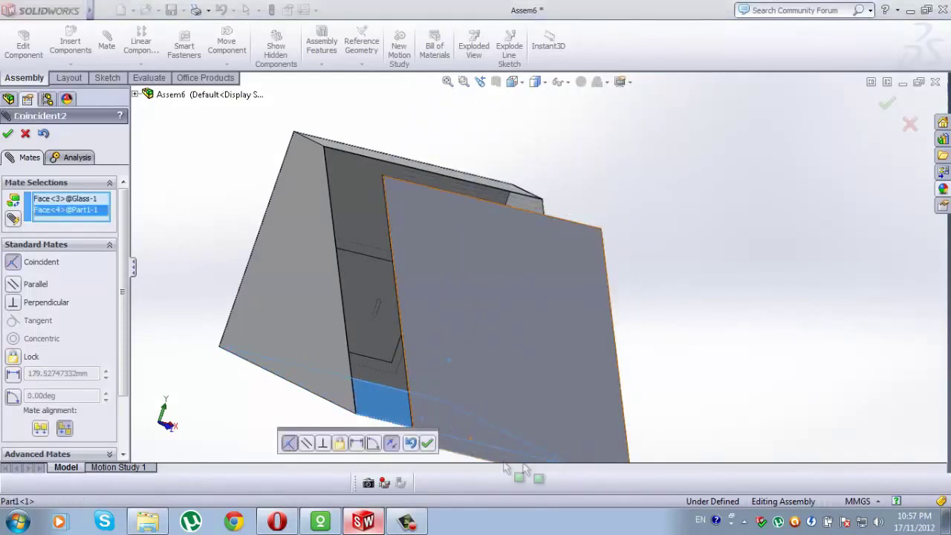
left_click(427, 442)
Mate the glass panel's upper-left corner vertex coincident with the enclosure opening's inner upper-left vertex and finish mating.
scroll(442, 270, "down", 10)
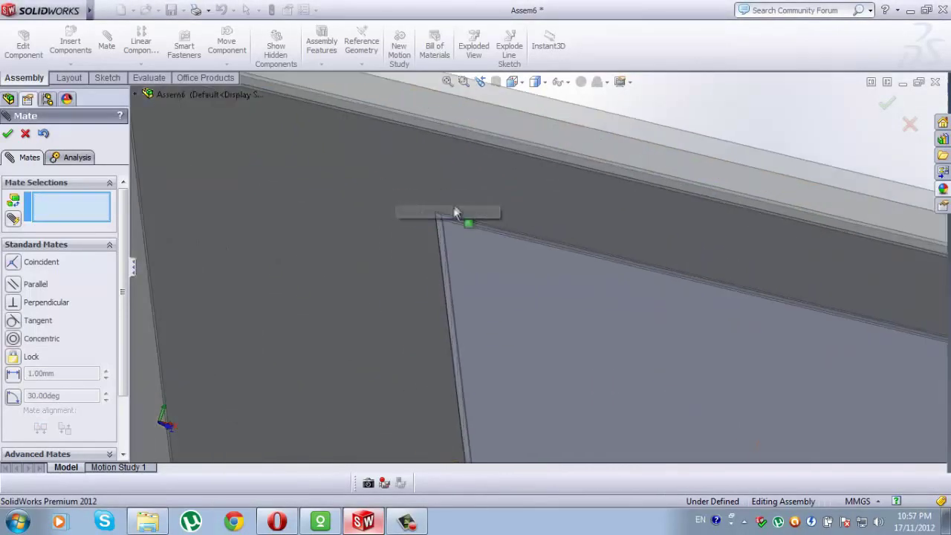
scroll(452, 237, "down", 2)
left_click(463, 237)
middle_click_drag(462, 236, 334, 179)
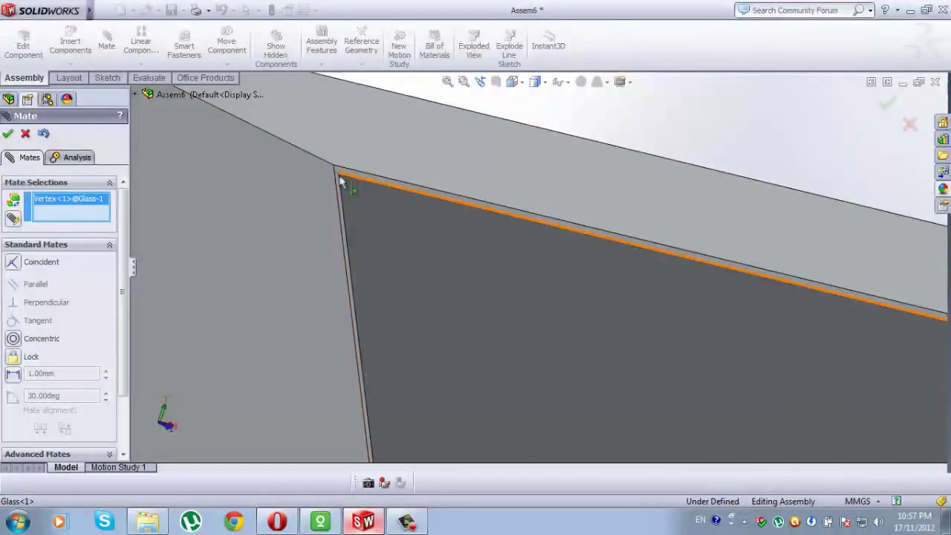
left_click(339, 175)
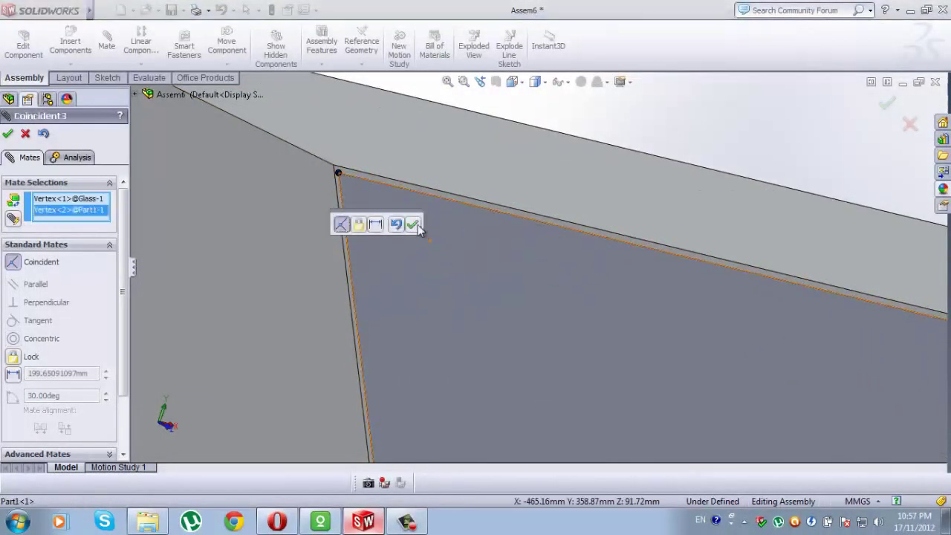
left_click(413, 224)
left_click(9, 133)
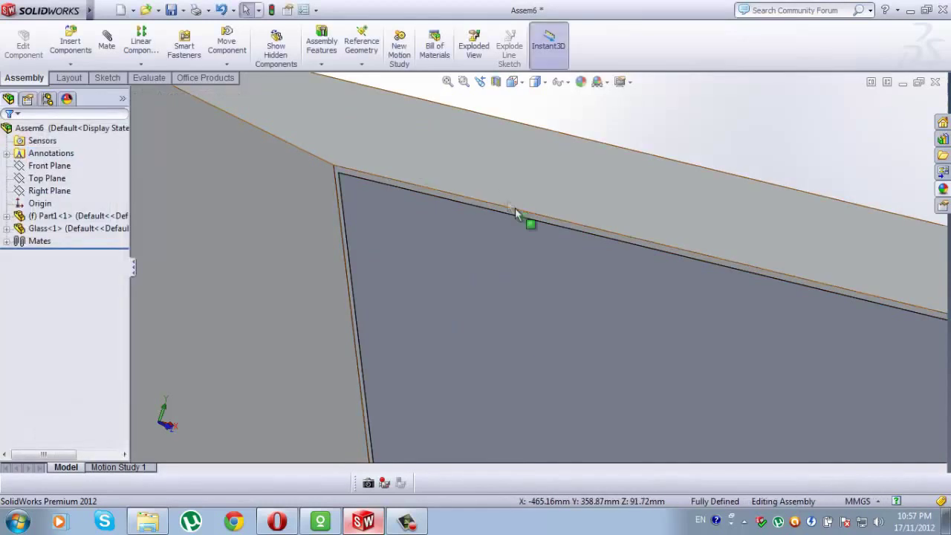
Insert the Reflector left right part into the assembly and place it to the left of the enclosure.
scroll(547, 266, "up", 10)
middle_click_drag(581, 296, 582, 329)
scroll(554, 278, "down", 5)
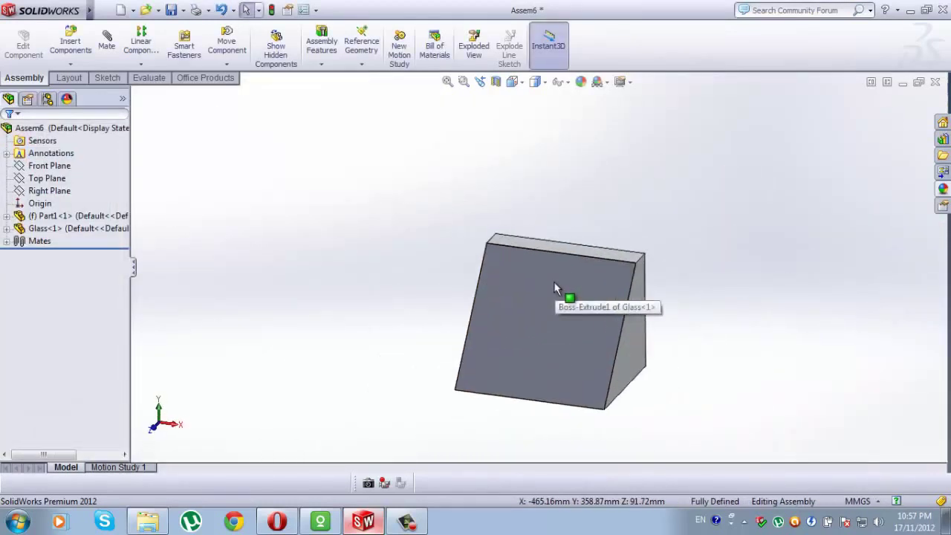
left_click(81, 48)
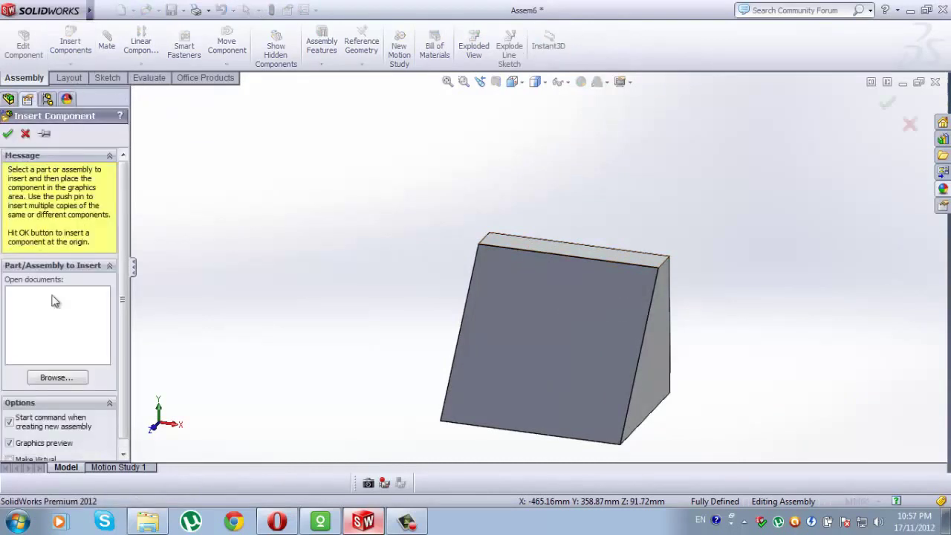
left_click(58, 378)
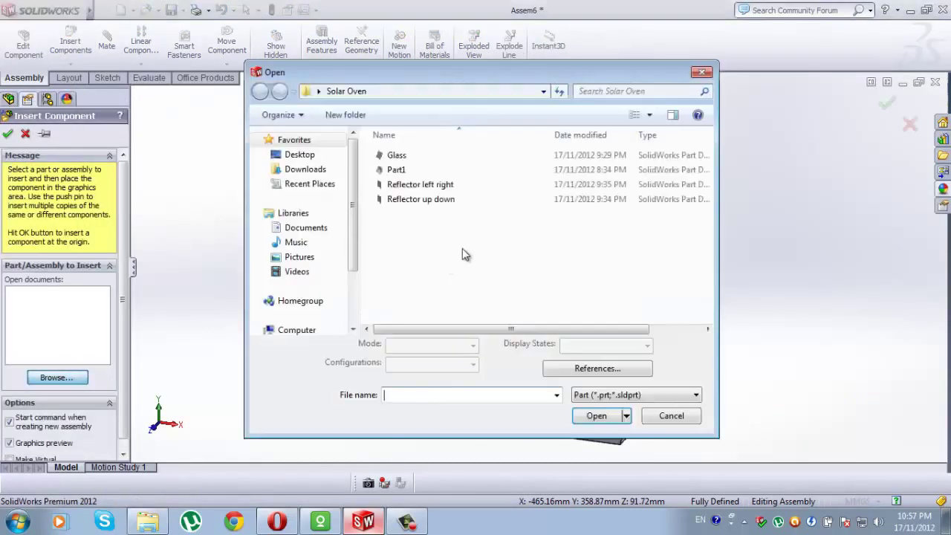
double_click(428, 186)
left_click(338, 287)
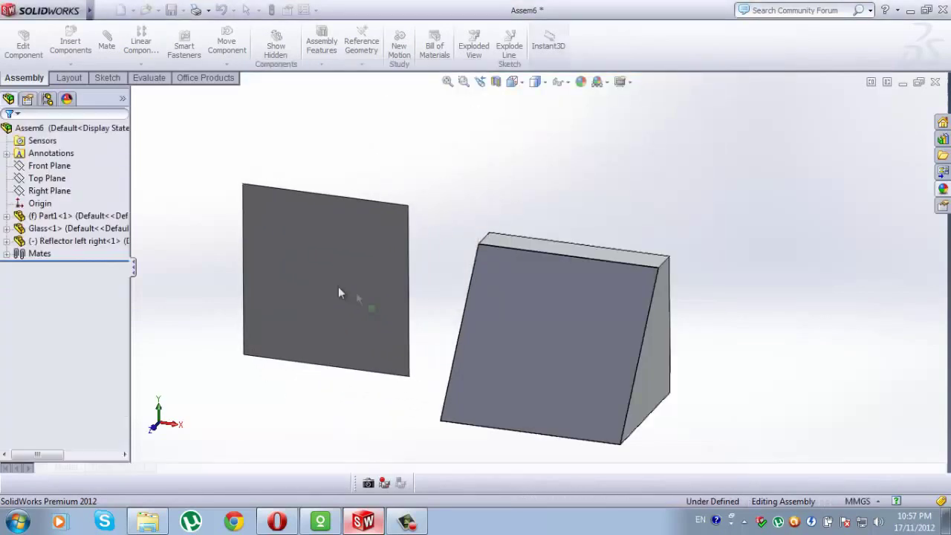
middle_click_drag(435, 378, 393, 408)
scroll(406, 229, "down", 4)
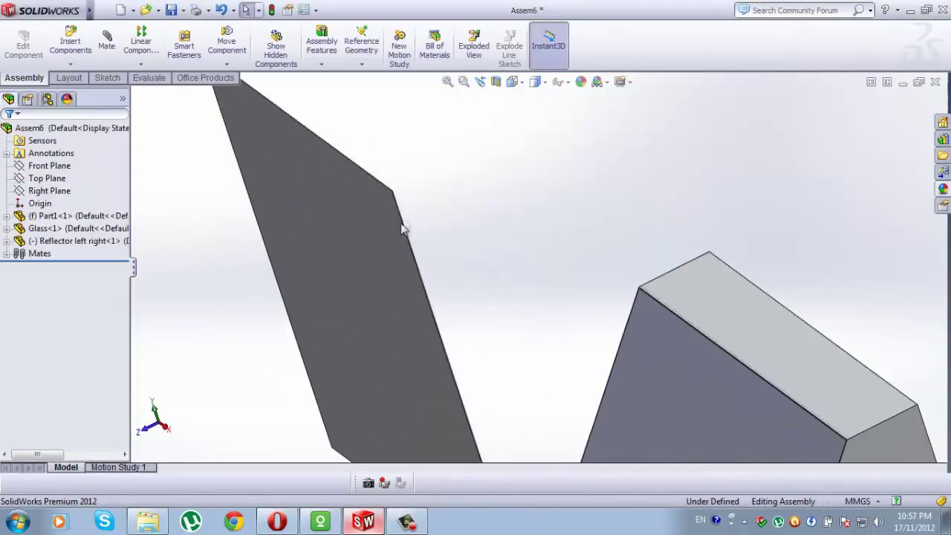
Add a coincident mate between the left-right reflector's long edge nearest the enclosure and the outer left edge of the enclosure's glazed front.
scroll(401, 229, "down", 3)
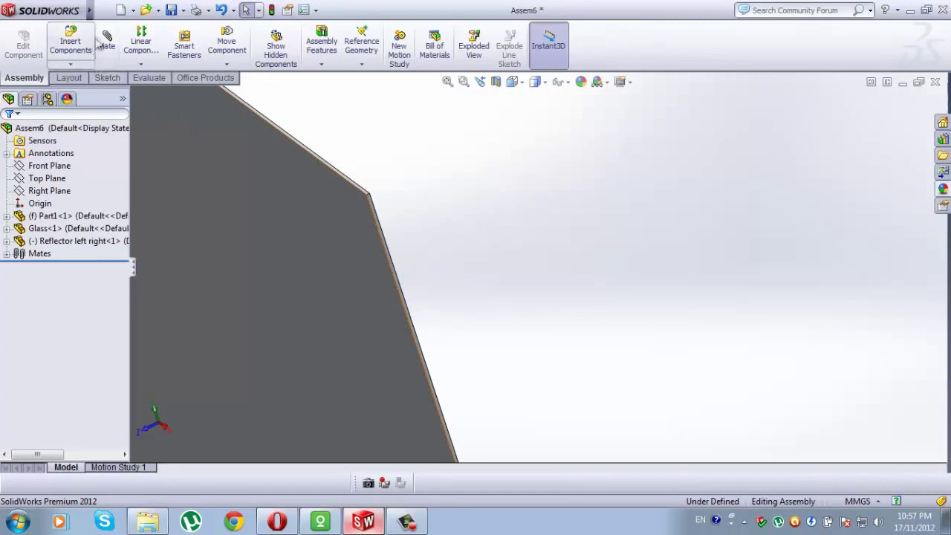
left_click(107, 41)
middle_click_drag(448, 250, 414, 227)
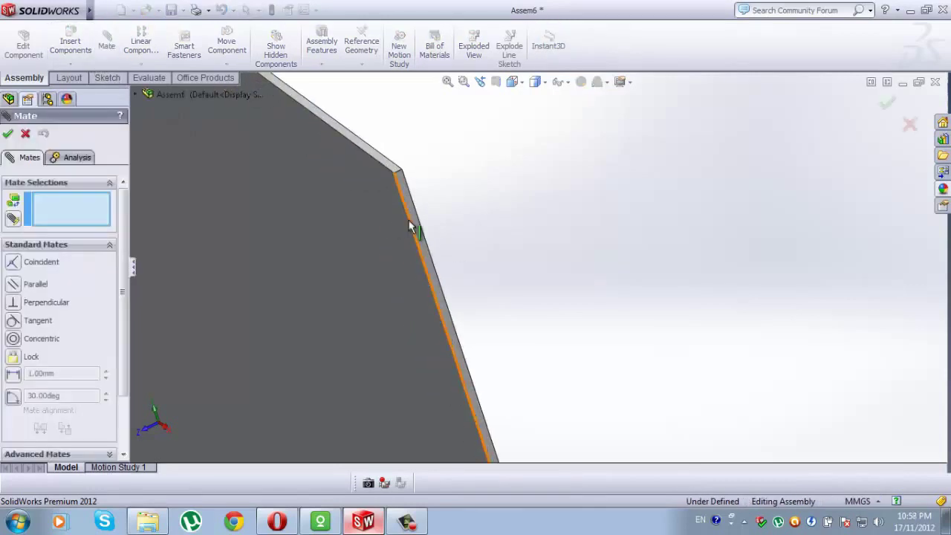
left_click(410, 226)
scroll(608, 372, "up", 6)
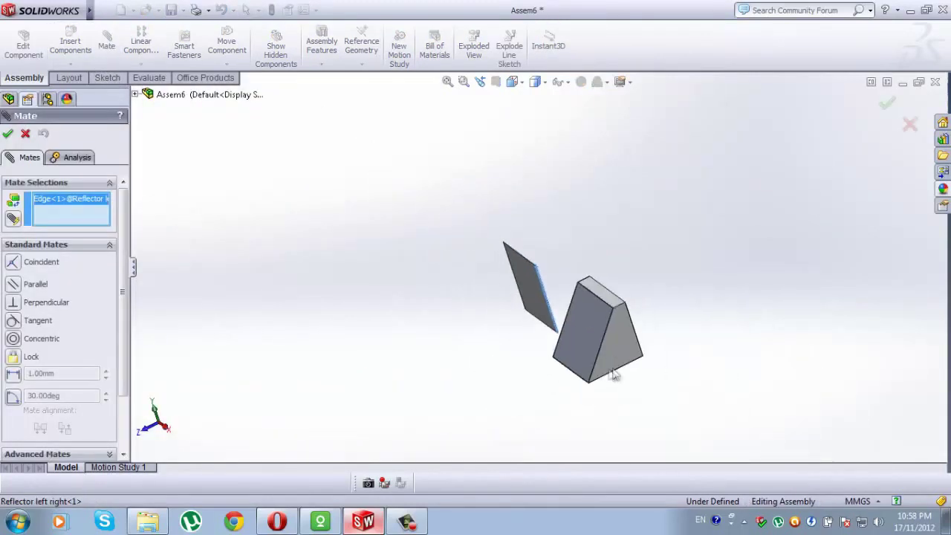
middle_click_drag(550, 338, 598, 354)
scroll(552, 349, "down", 5)
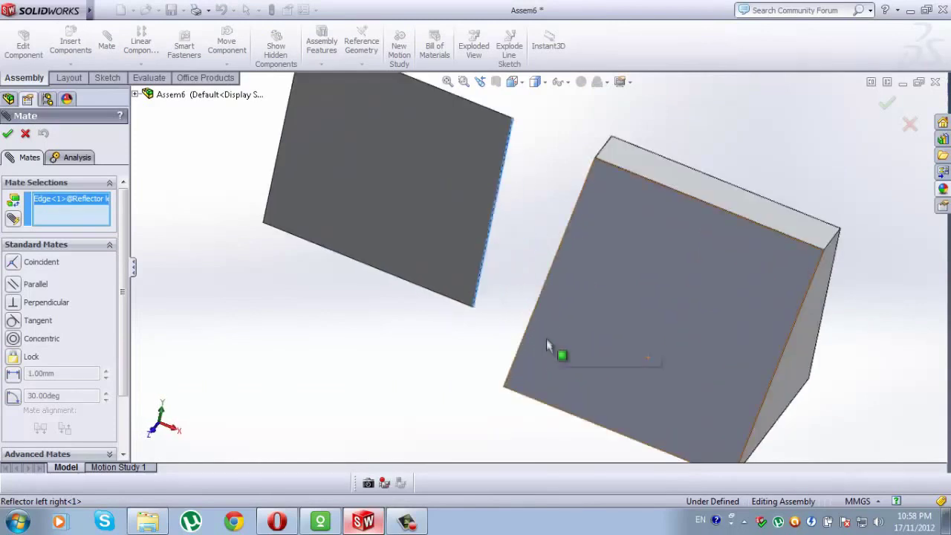
scroll(548, 370, "down", 10)
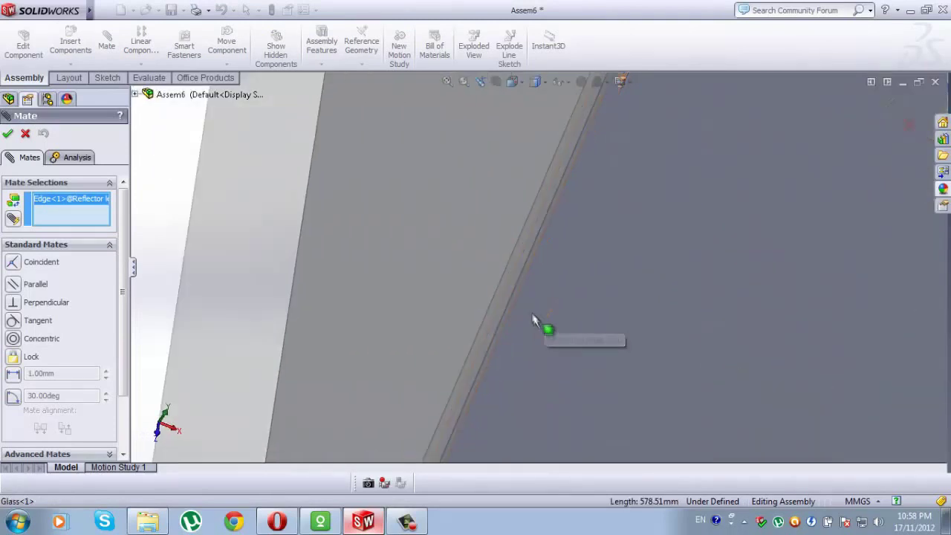
mouse_move(516, 290)
middle_mouse_down()
mouse_move(530, 312)
mouse_move(509, 272)
mouse_move(502, 285)
middle_mouse_up()
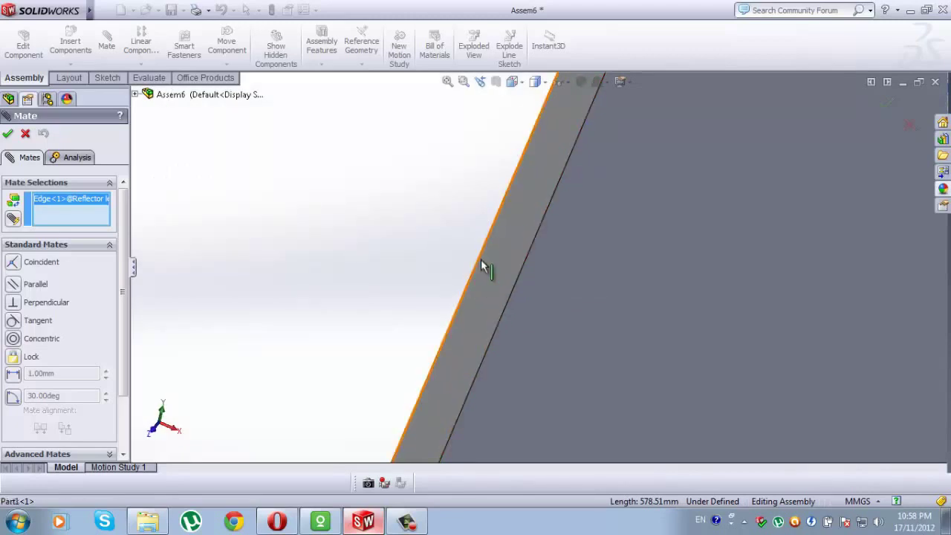
left_click(483, 267)
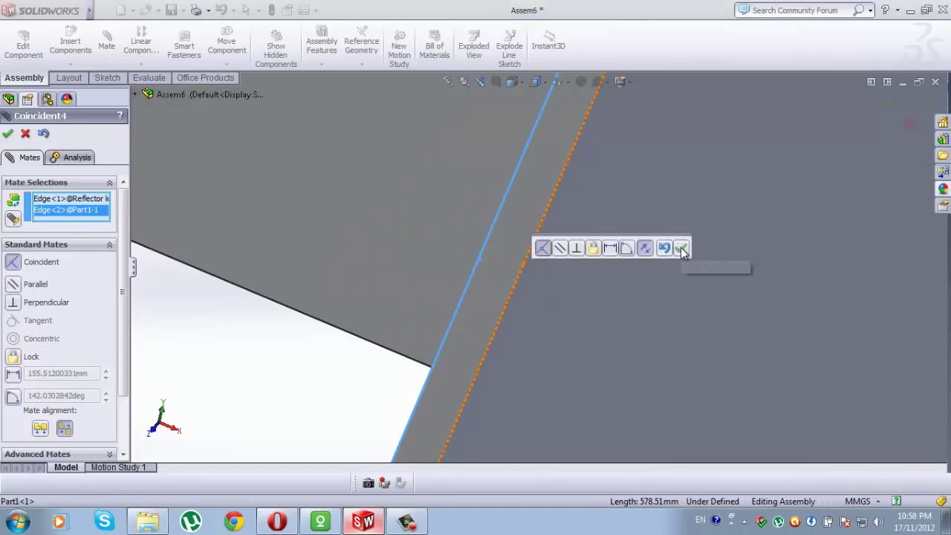
left_click(681, 249)
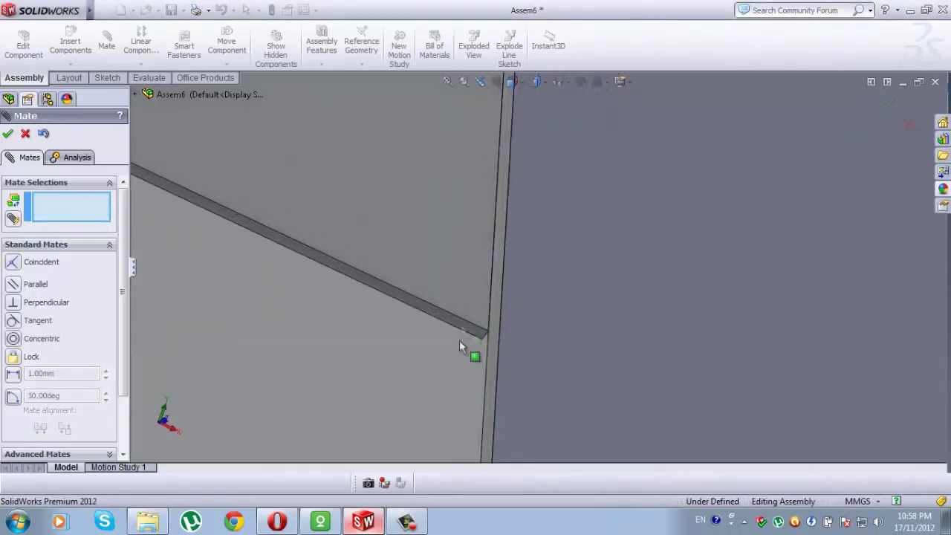